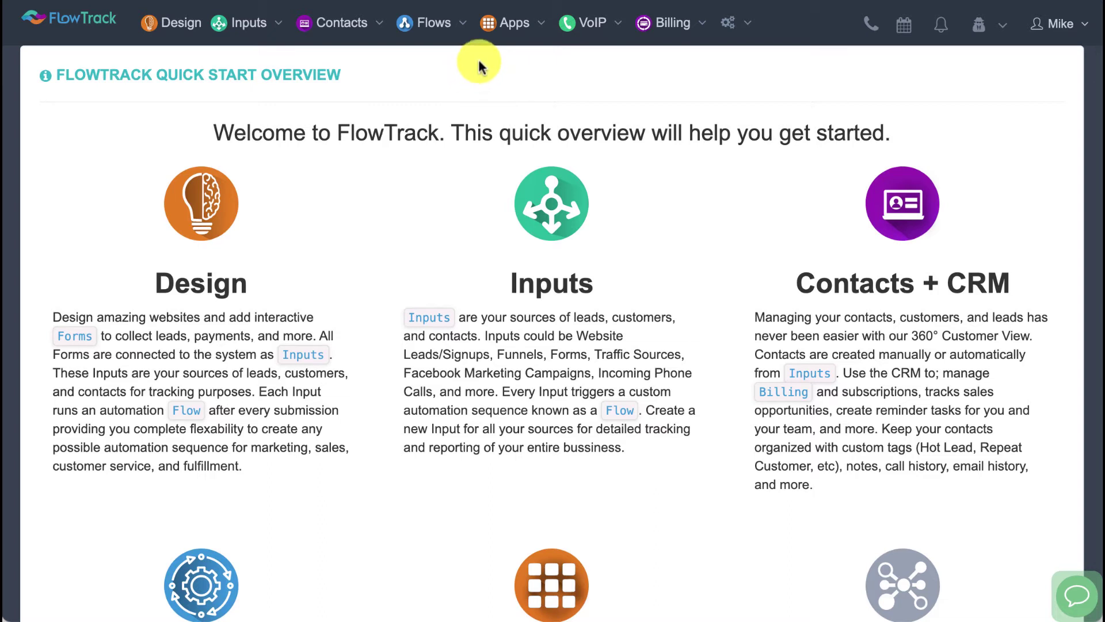
Step: Open the application directory and check the listed VoIP system app and the VoIP section
click(509, 24)
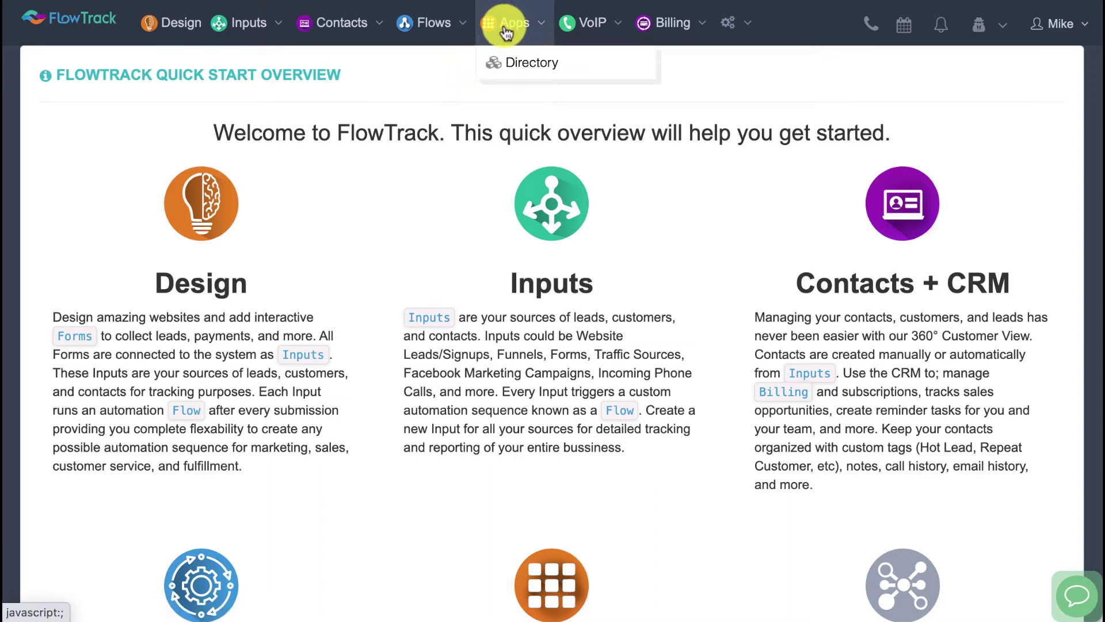
click(506, 66)
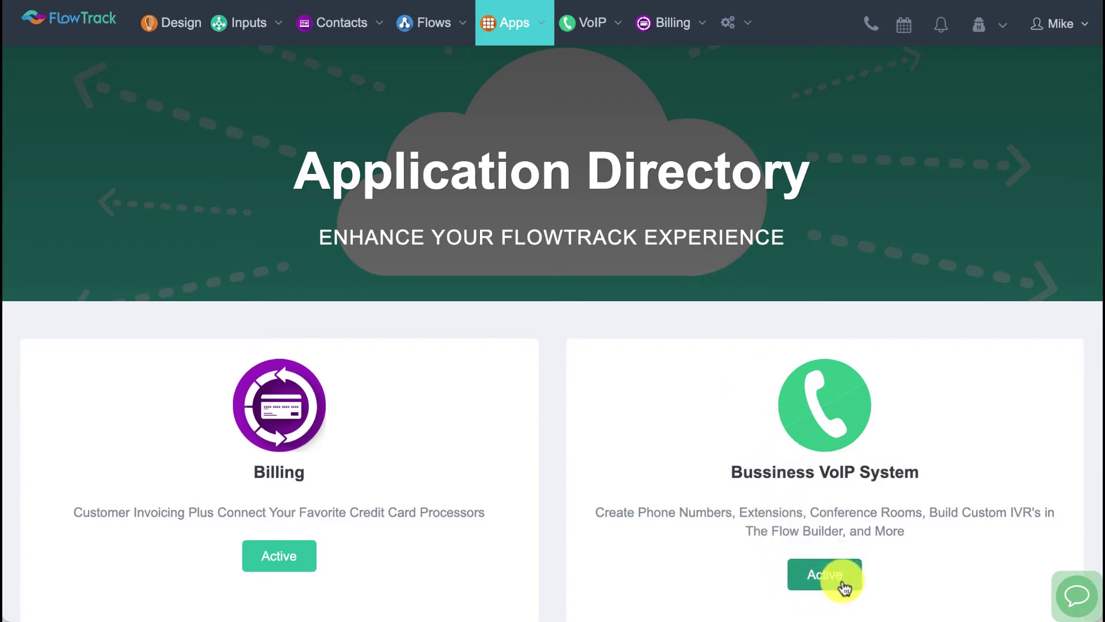
click(589, 26)
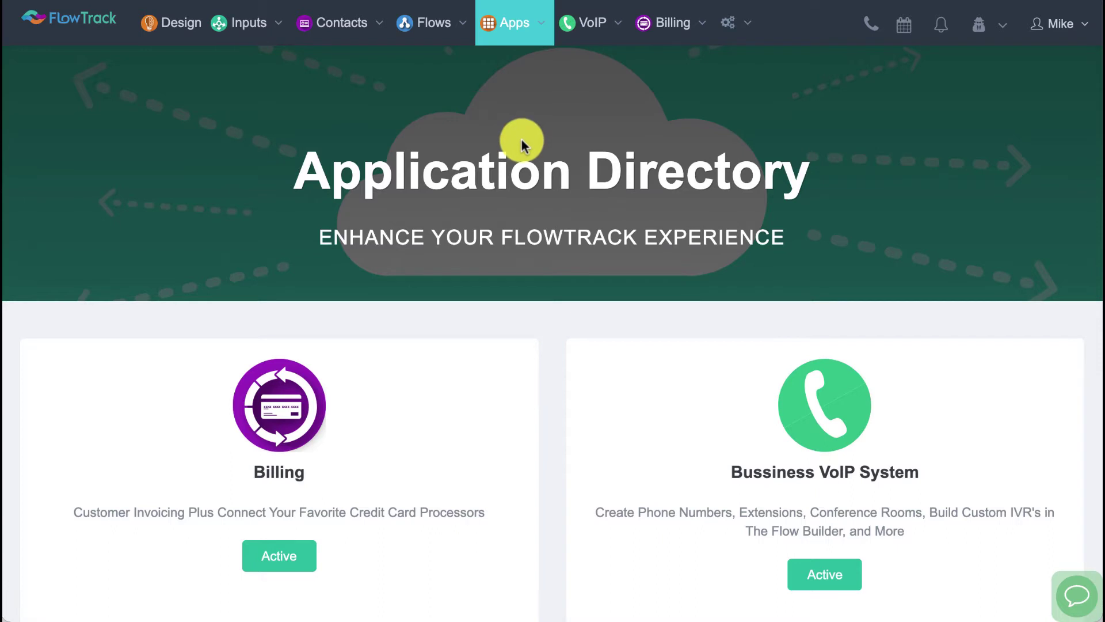
Step: Open the SipCall integration for editing from the personal integrations in the system settings
click(734, 26)
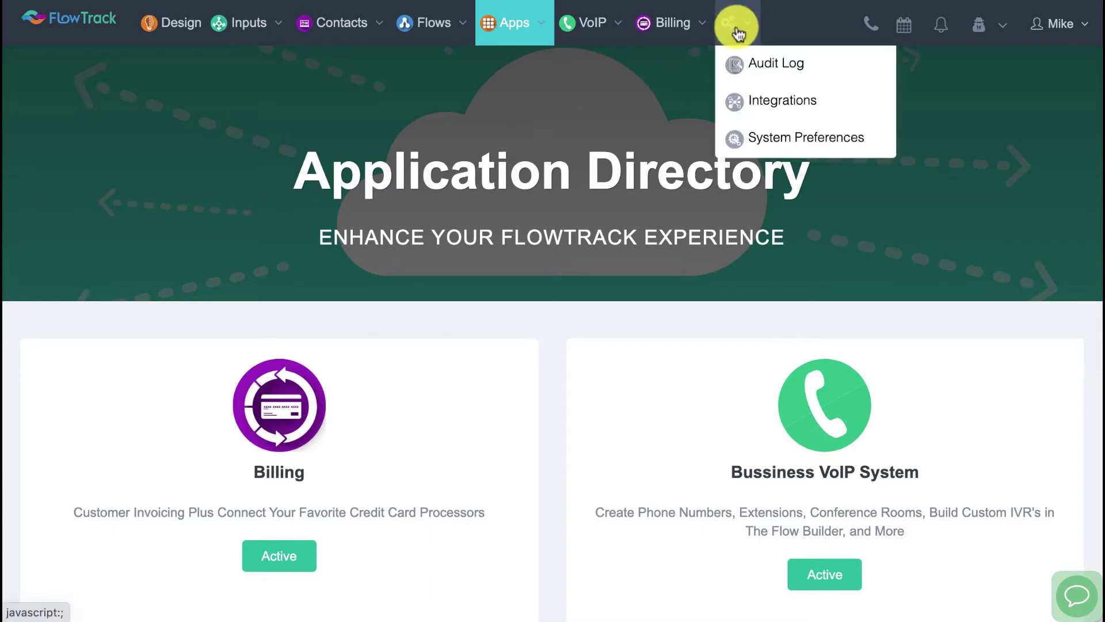
click(748, 102)
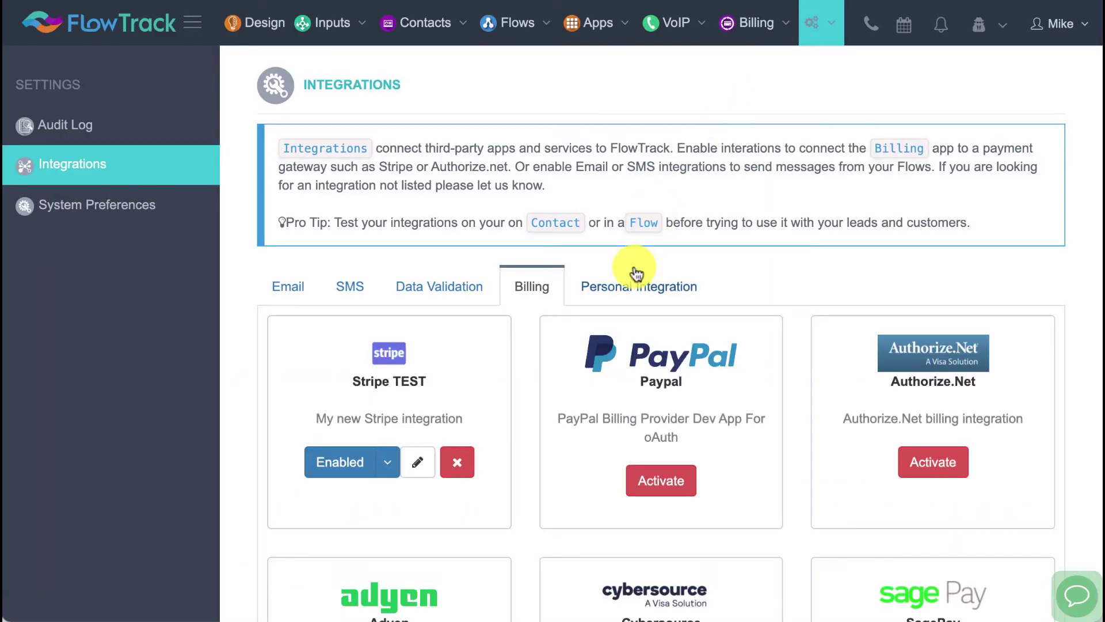
click(611, 296)
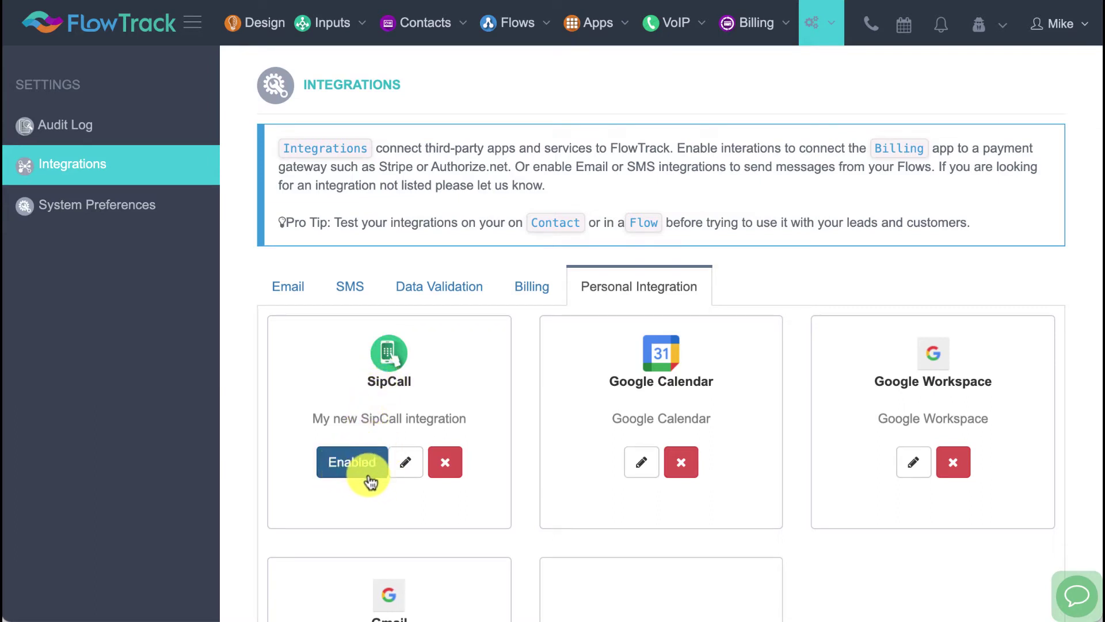
click(407, 465)
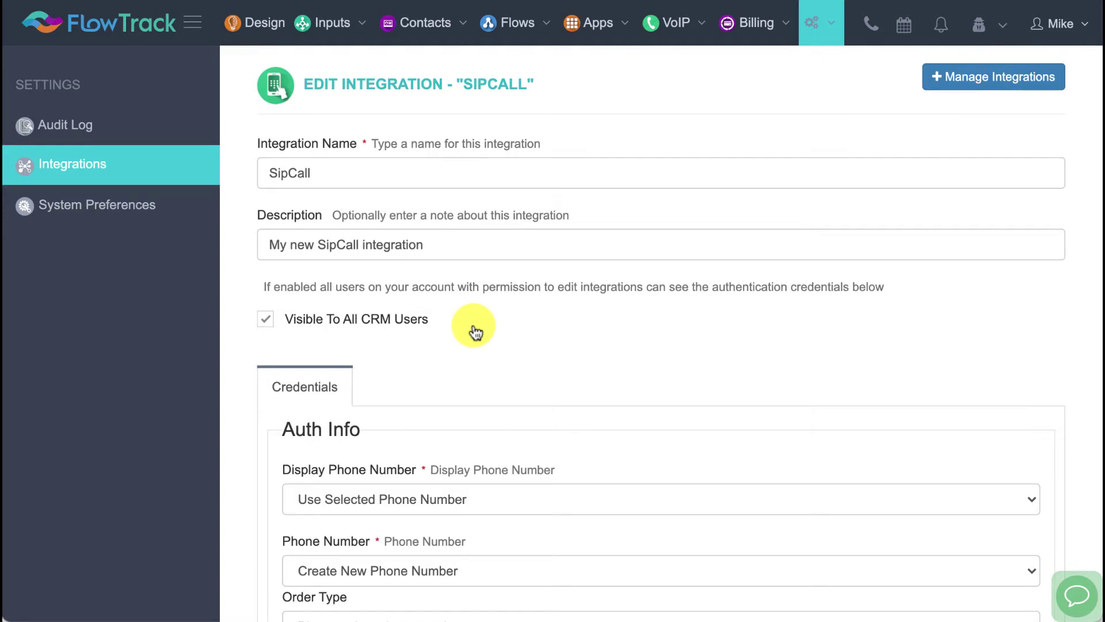
Step: In the SipCall credentials, set the order type to Regular Phone Number and the state to California
scroll(474, 331, down, 5)
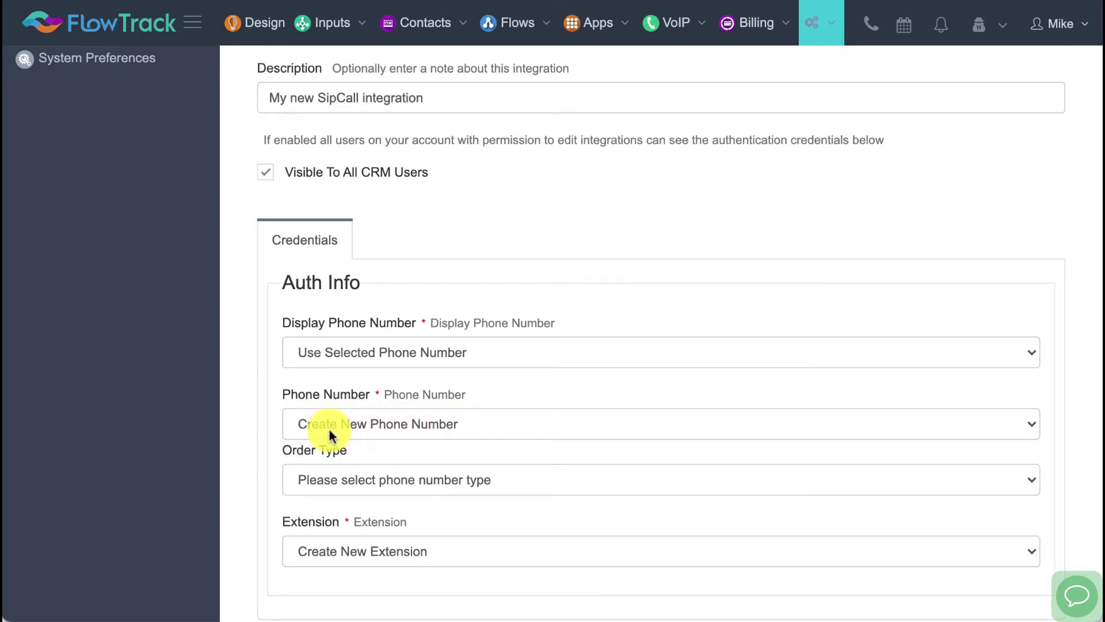
click(376, 481)
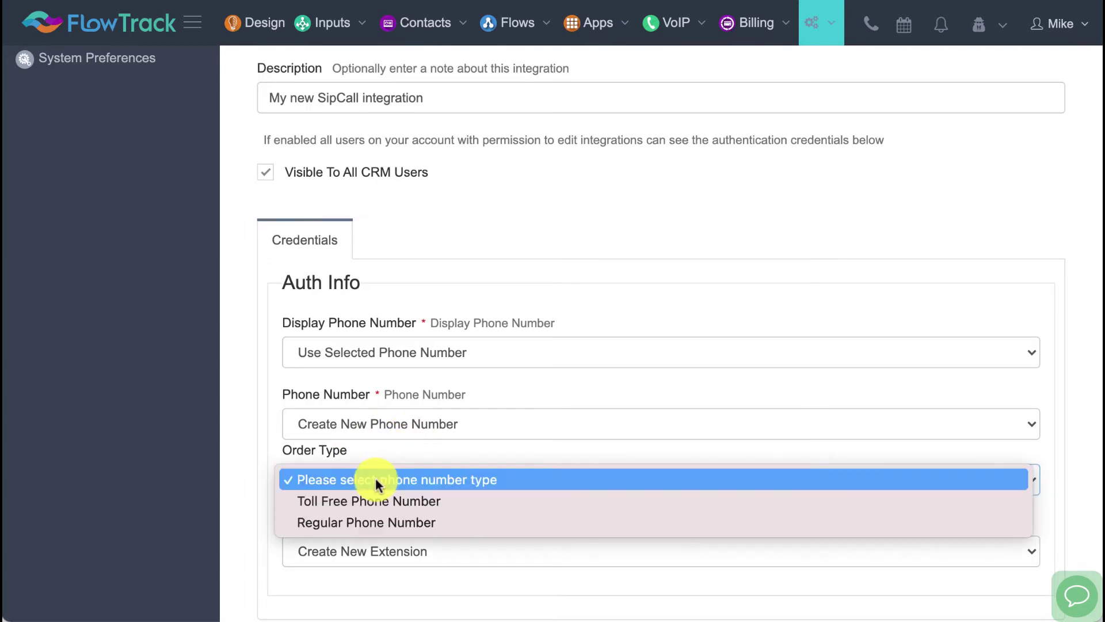
click(383, 522)
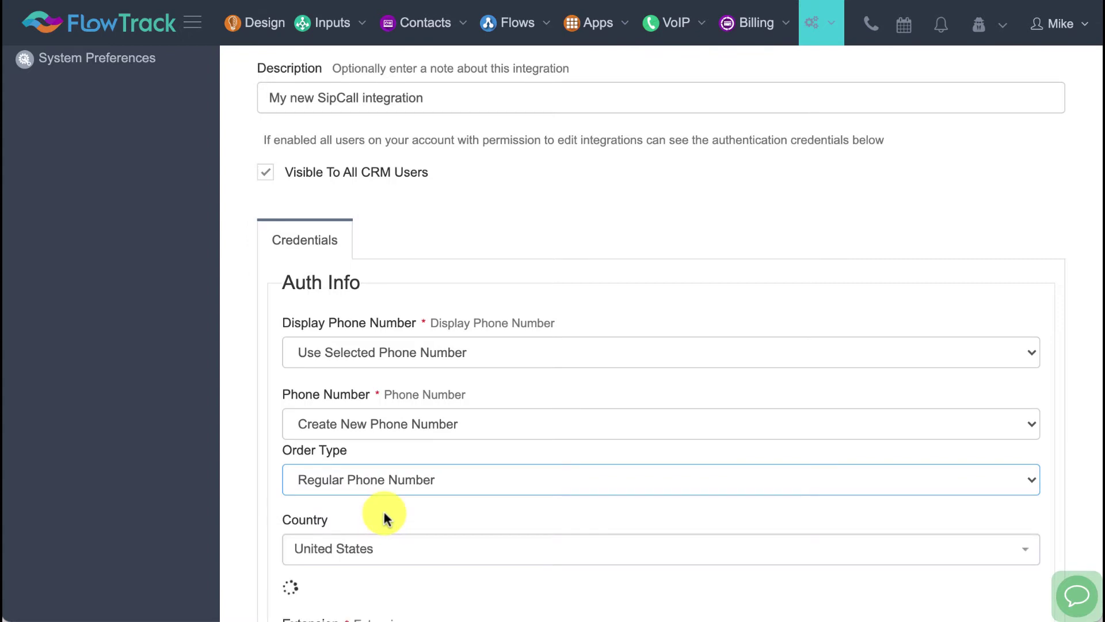
scroll(384, 513, down, 2)
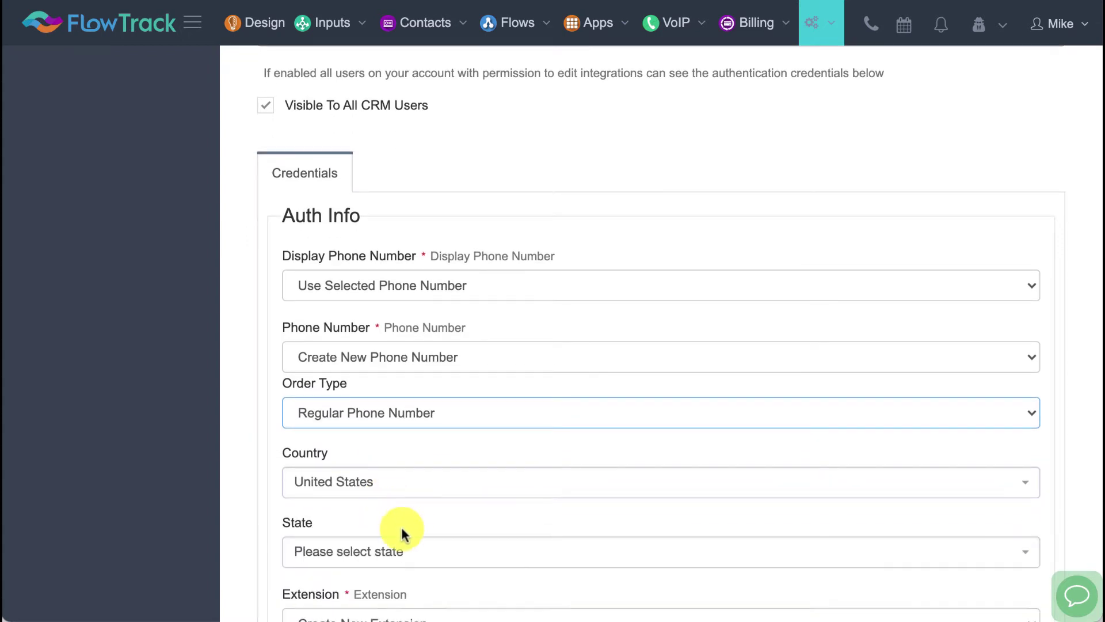
click(405, 547)
click(396, 518)
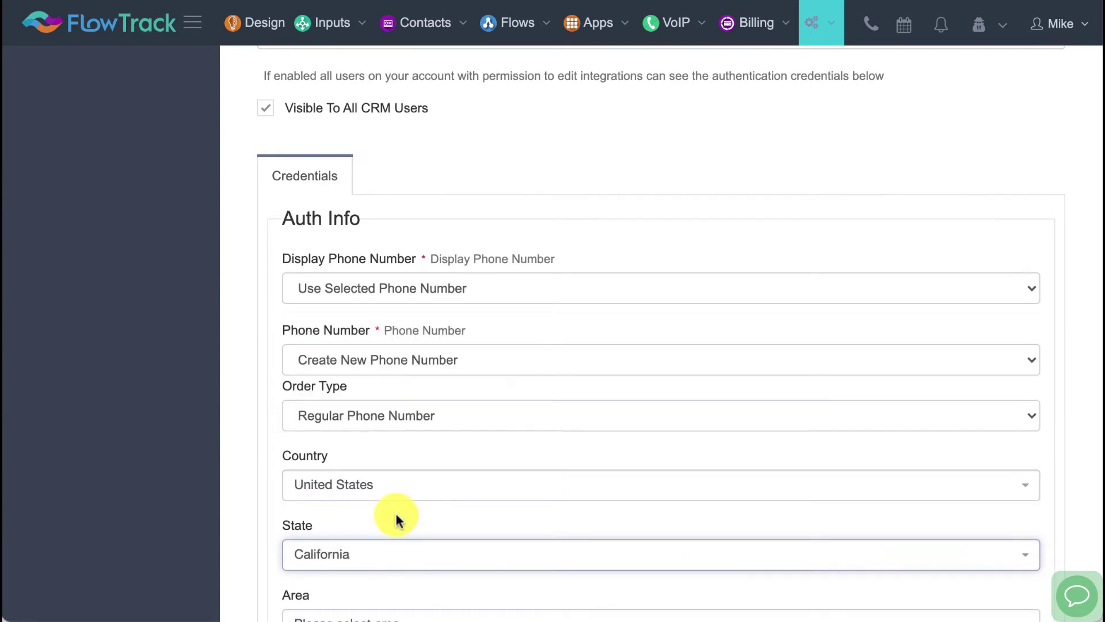
Step: Set the new phone number's area to AGOURA(818) and save the SipCall integration
scroll(395, 518, down, 2)
click(399, 509)
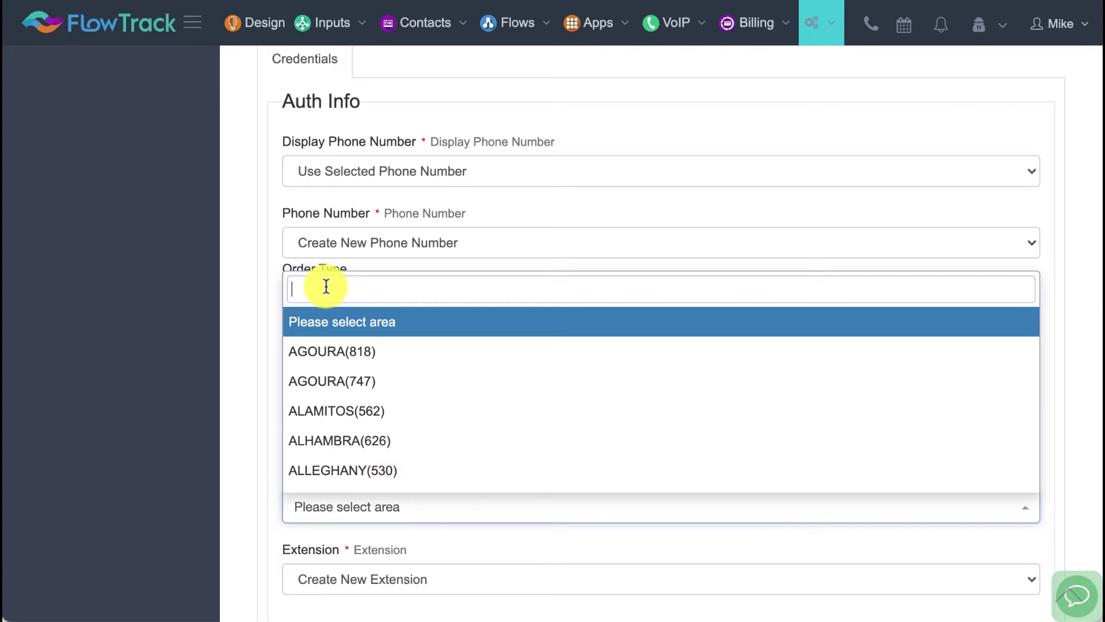
click(349, 361)
scroll(412, 395, down, 1)
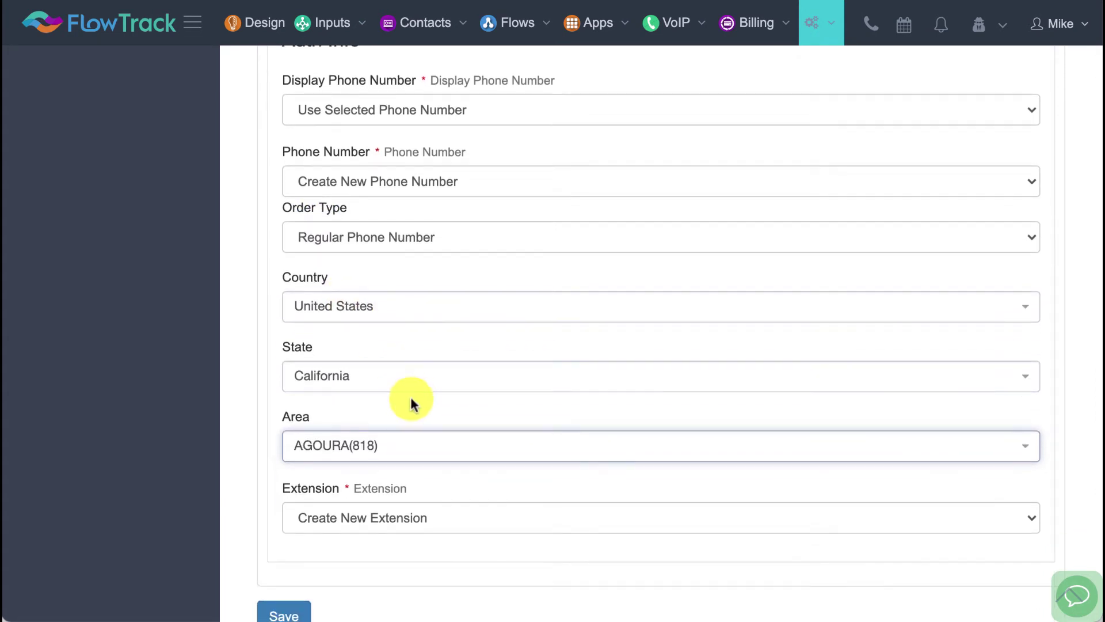
scroll(377, 432, down, 1)
click(294, 588)
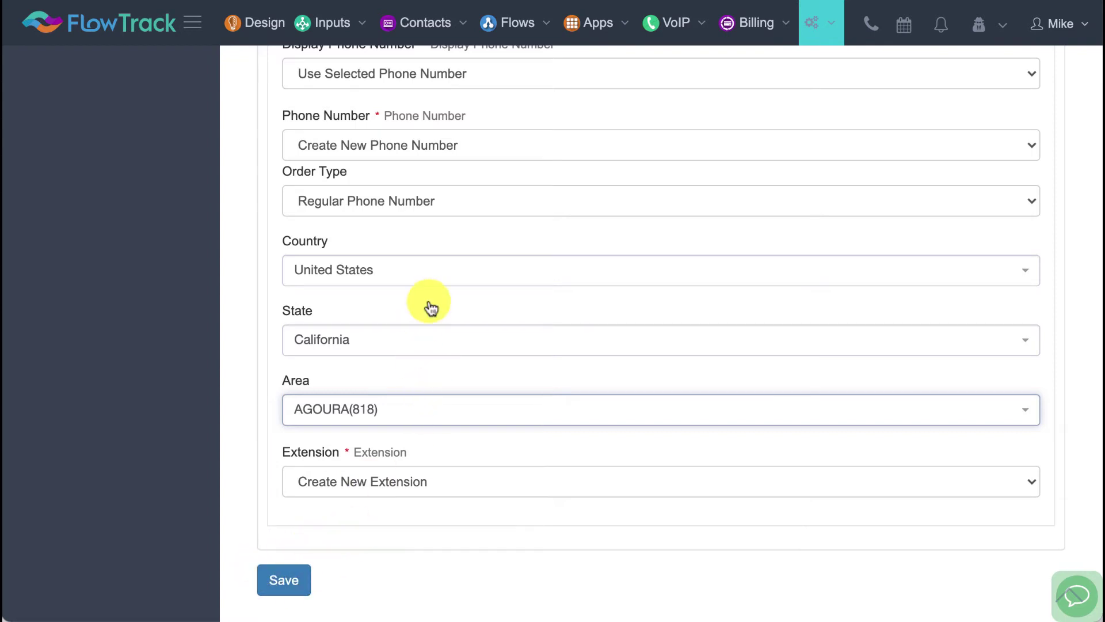
Step: Open the record of the contact tagged Call Dialed and Call Answered from the contacts list
click(432, 26)
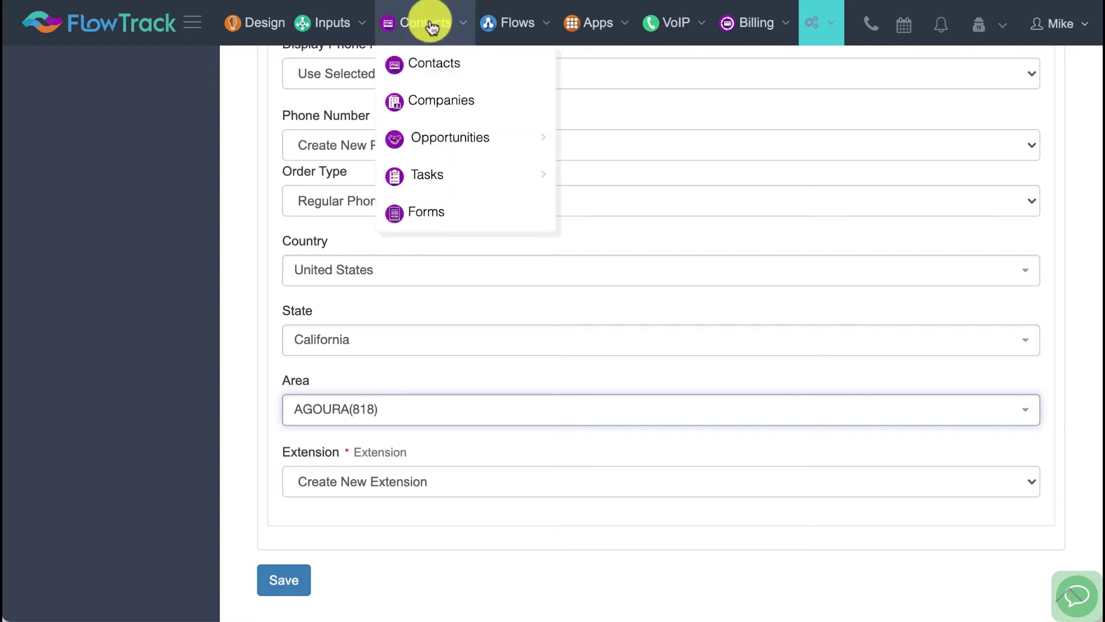
click(419, 60)
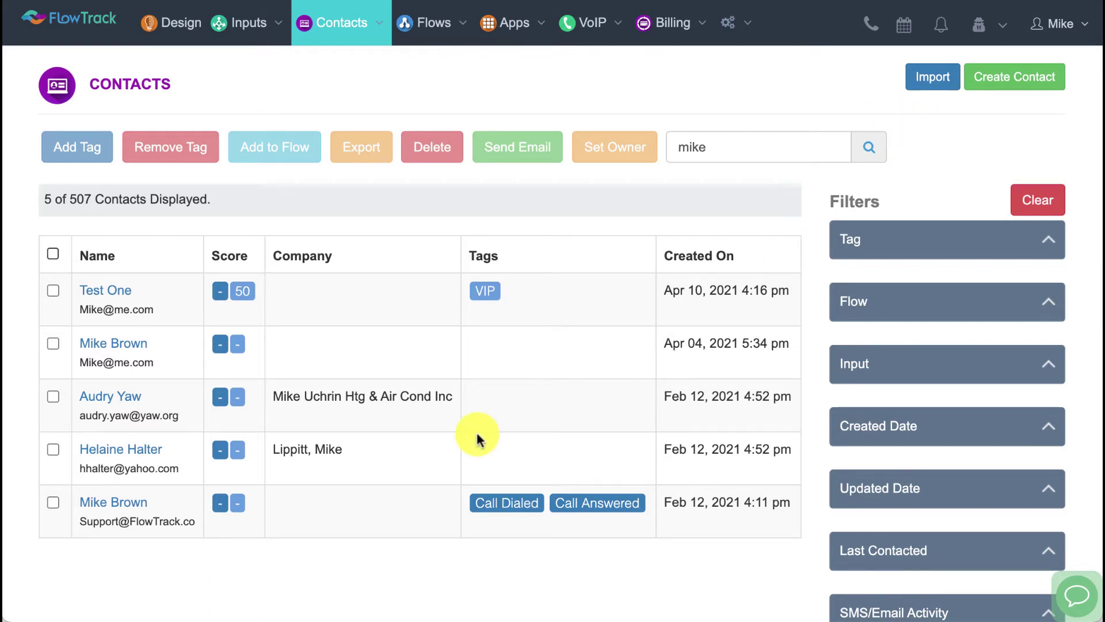
click(122, 507)
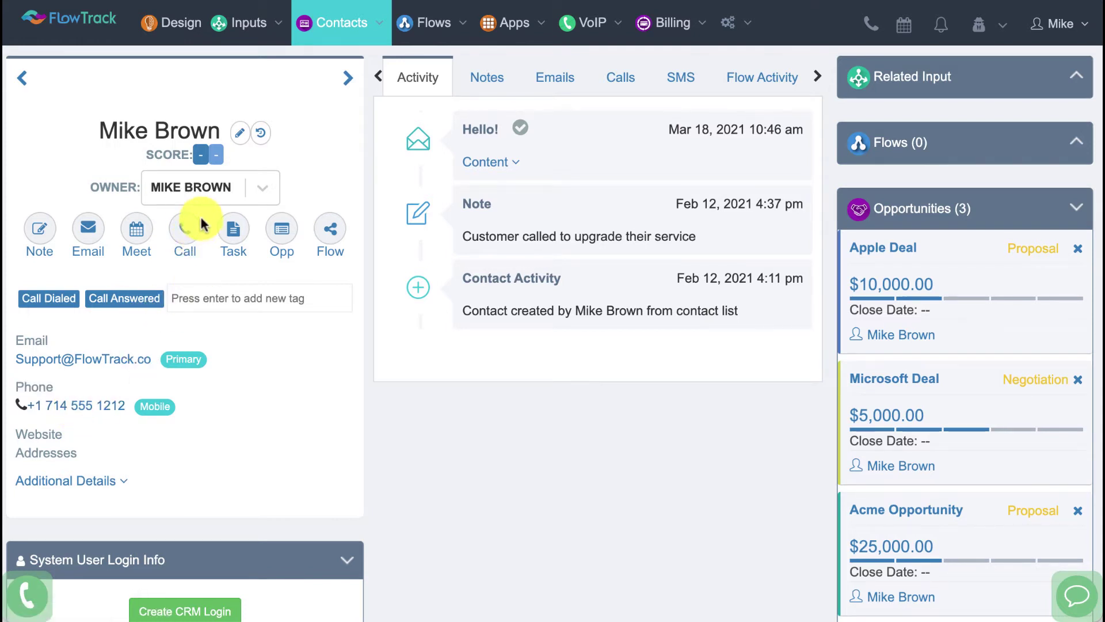
Step: Open the contact's details for editing, check the phone entry and save the record
click(242, 138)
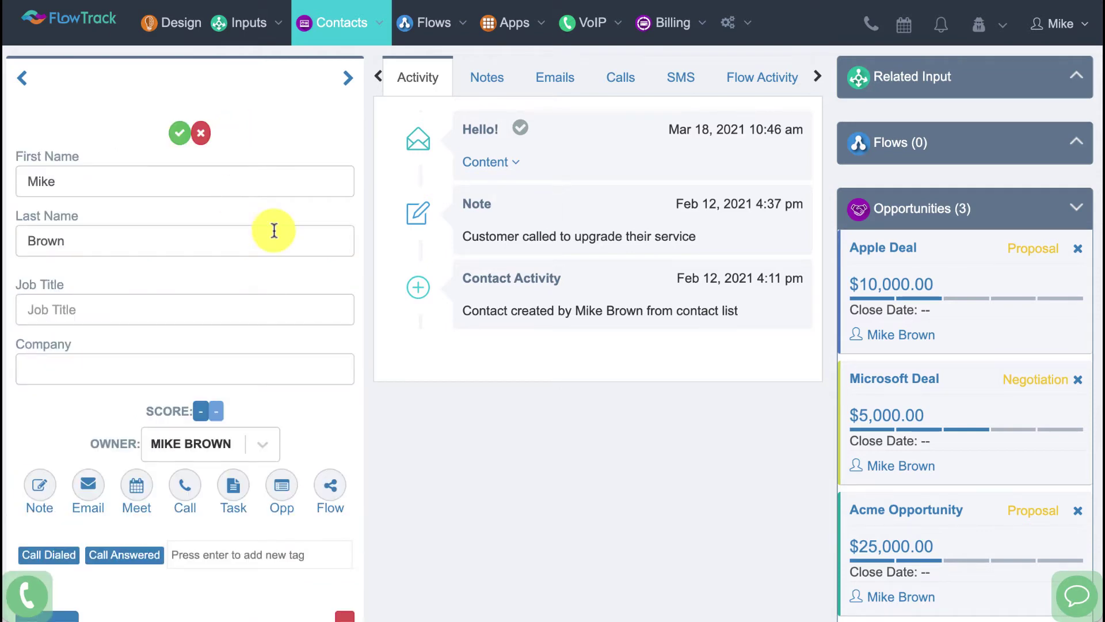
scroll(272, 255, down, 6)
scroll(273, 256, down, 1)
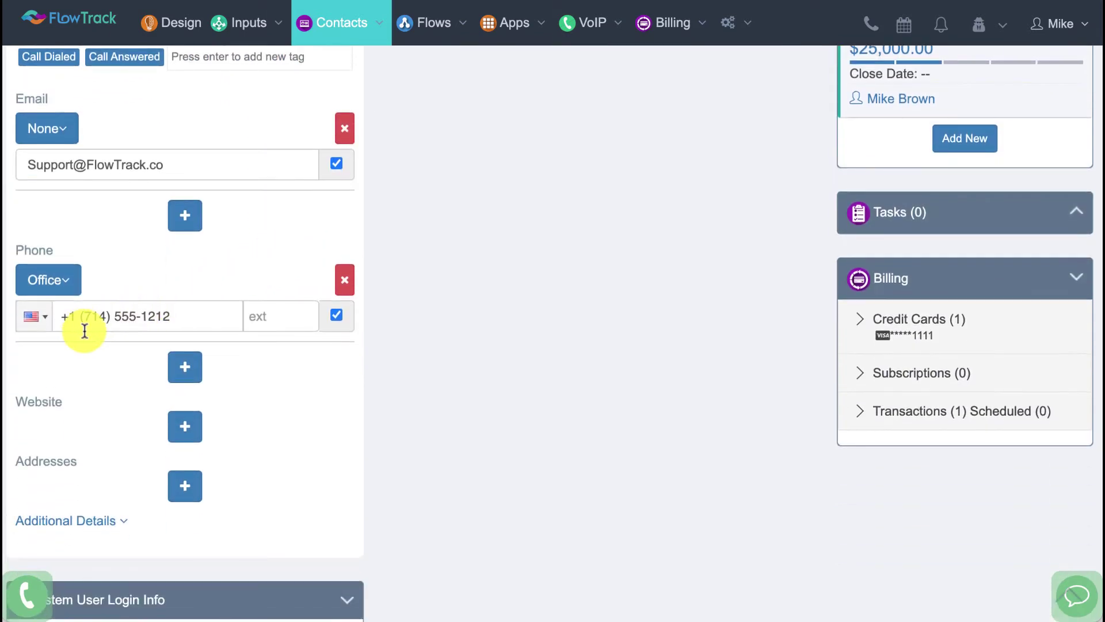
scroll(169, 329, up, 8)
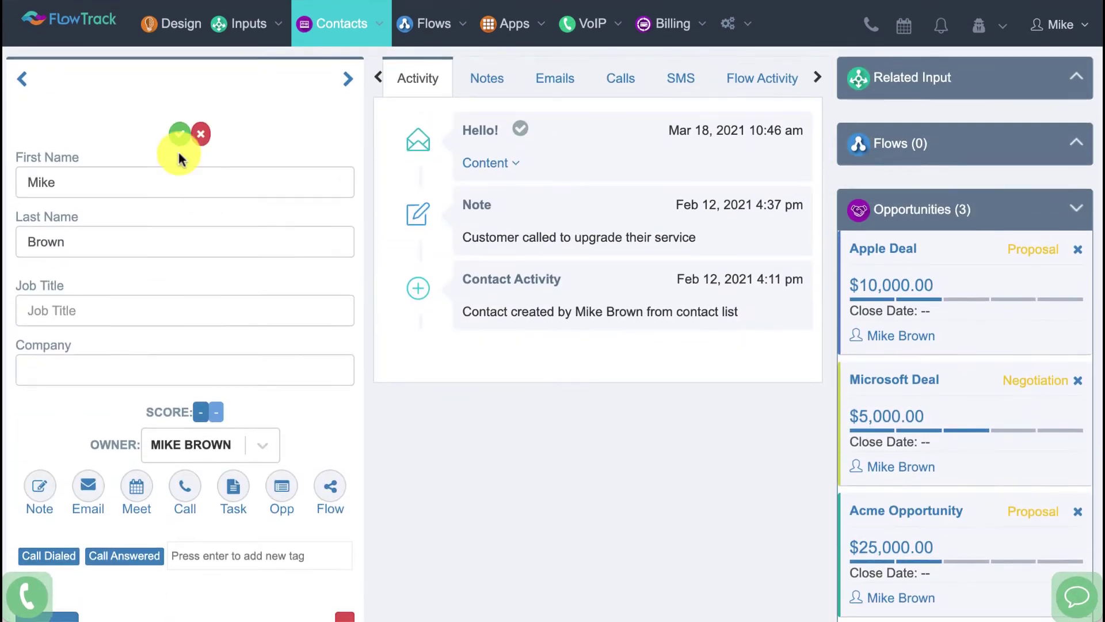
click(177, 133)
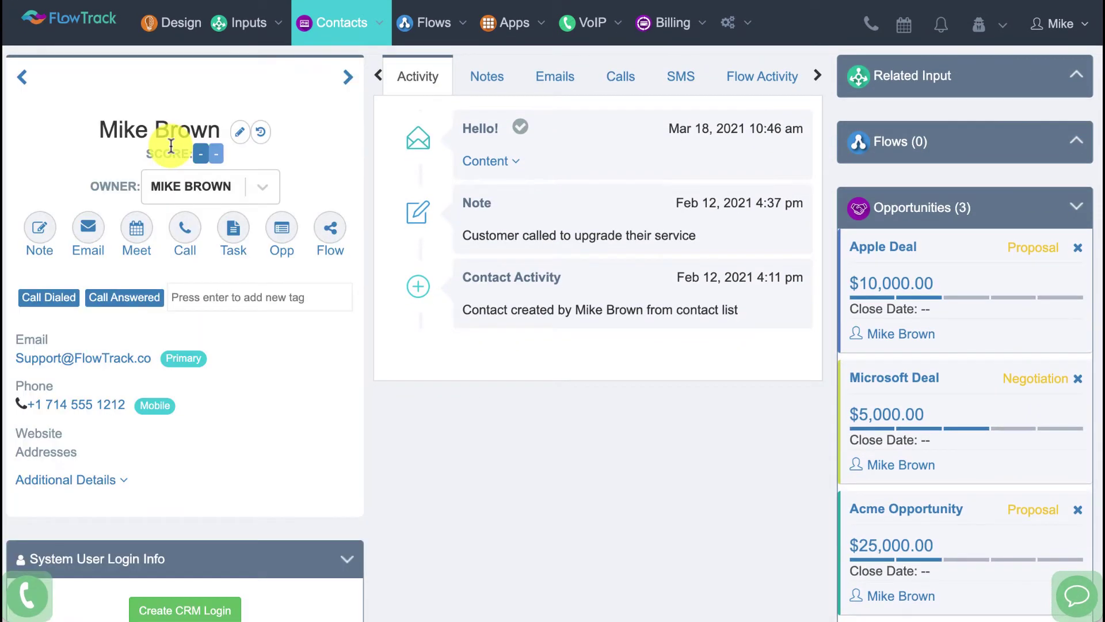
Step: Call the contact from the record and move the softphone window over the opportunities area
click(191, 239)
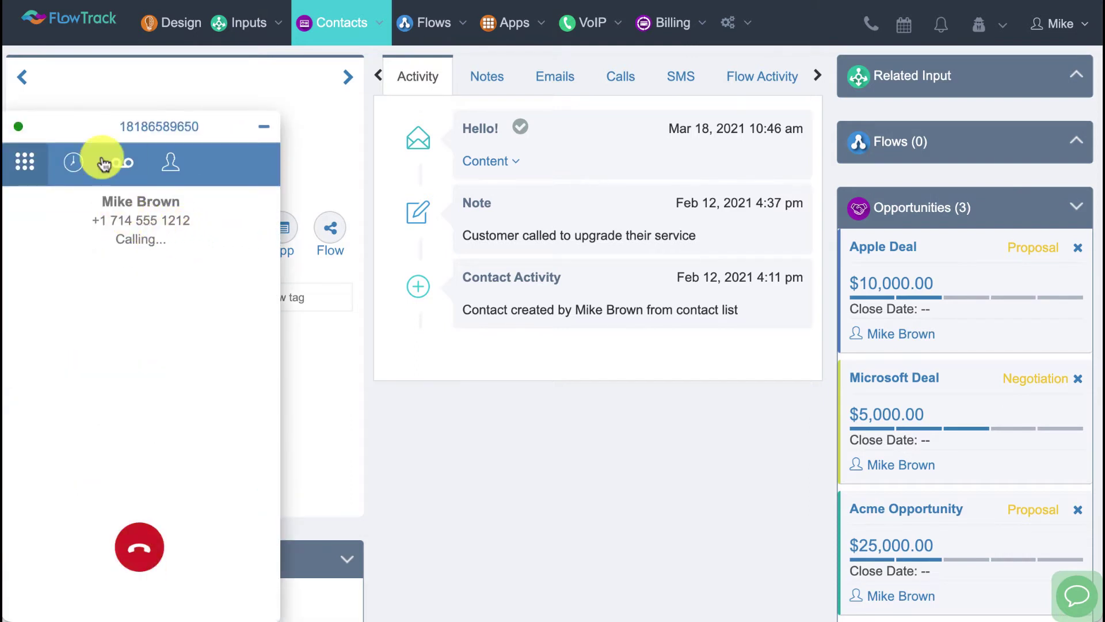
drag(72, 135, 856, 75)
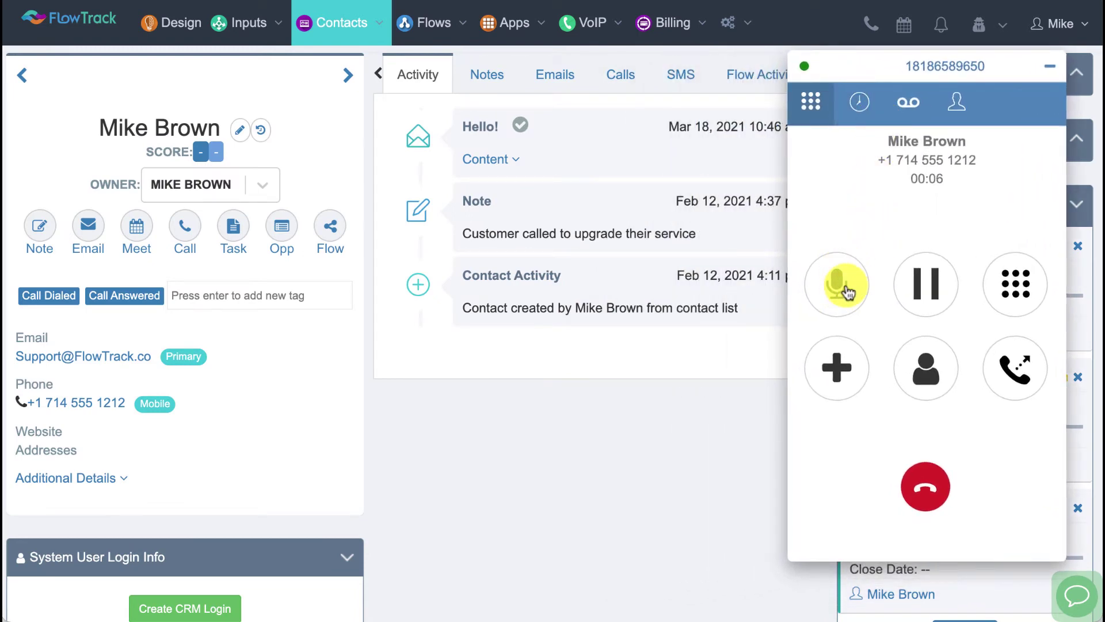
Step: Test the mute control during the ongoing call and bring up the in-call keypad
click(846, 288)
click(823, 290)
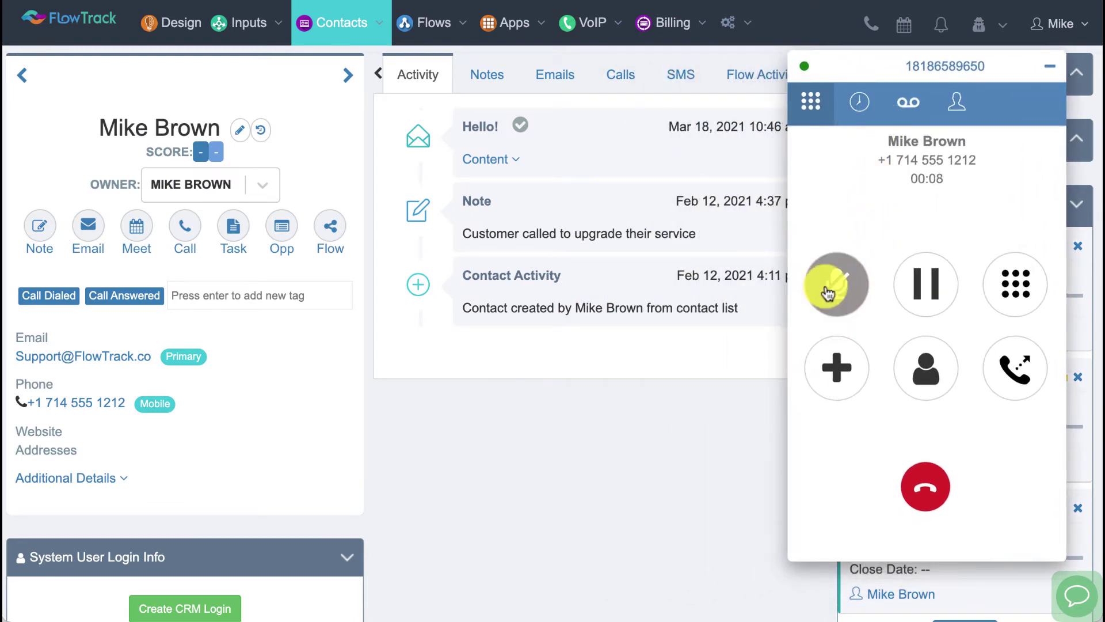
click(843, 299)
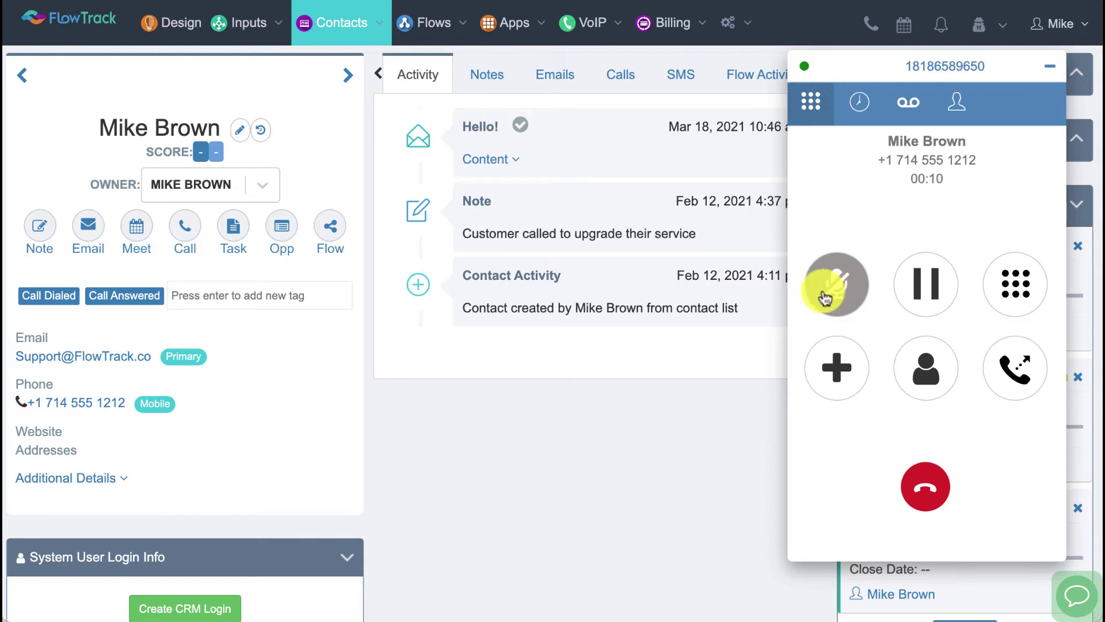
click(1003, 298)
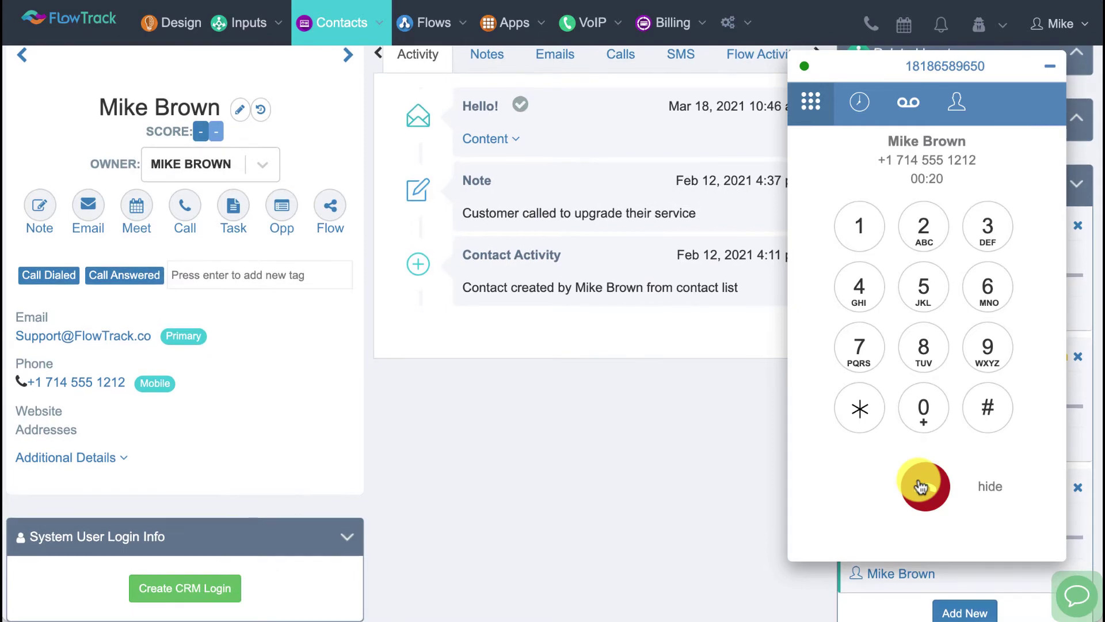
Step: Hang up the call with the contact and minimize the softphone
click(923, 486)
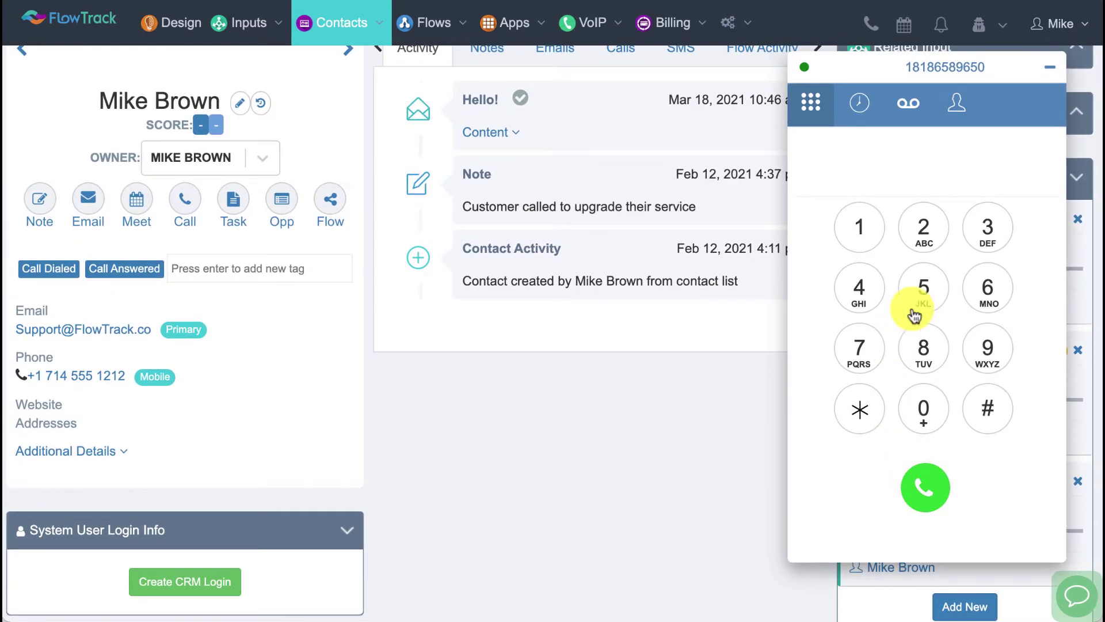
click(1046, 72)
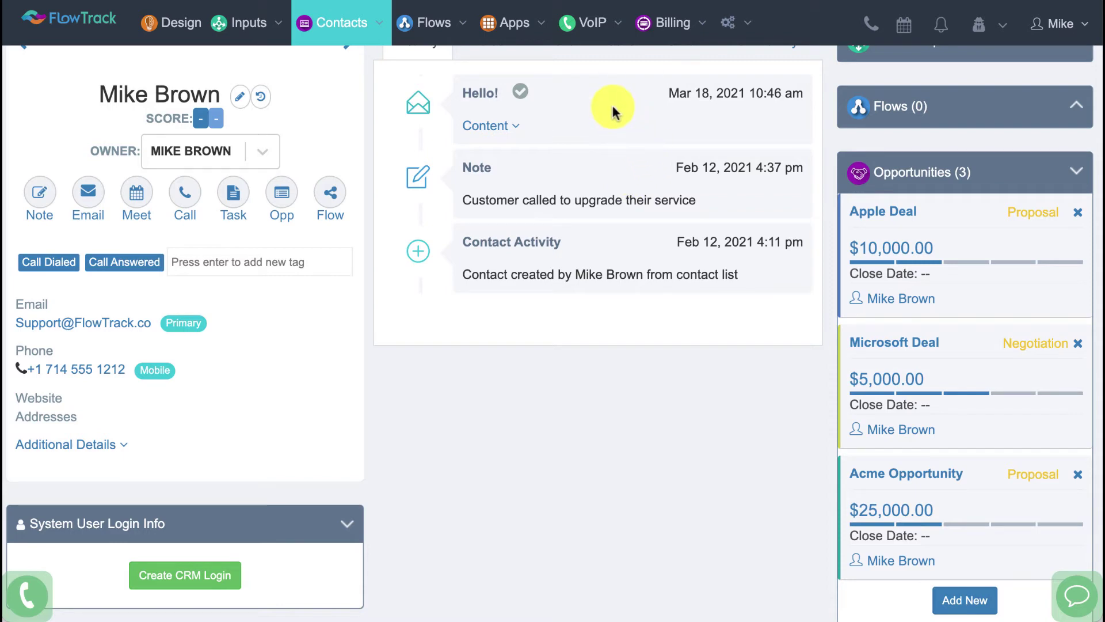
Step: Reopen the softphone to check its assigned number and minimize it again
mouse_move(590, 41)
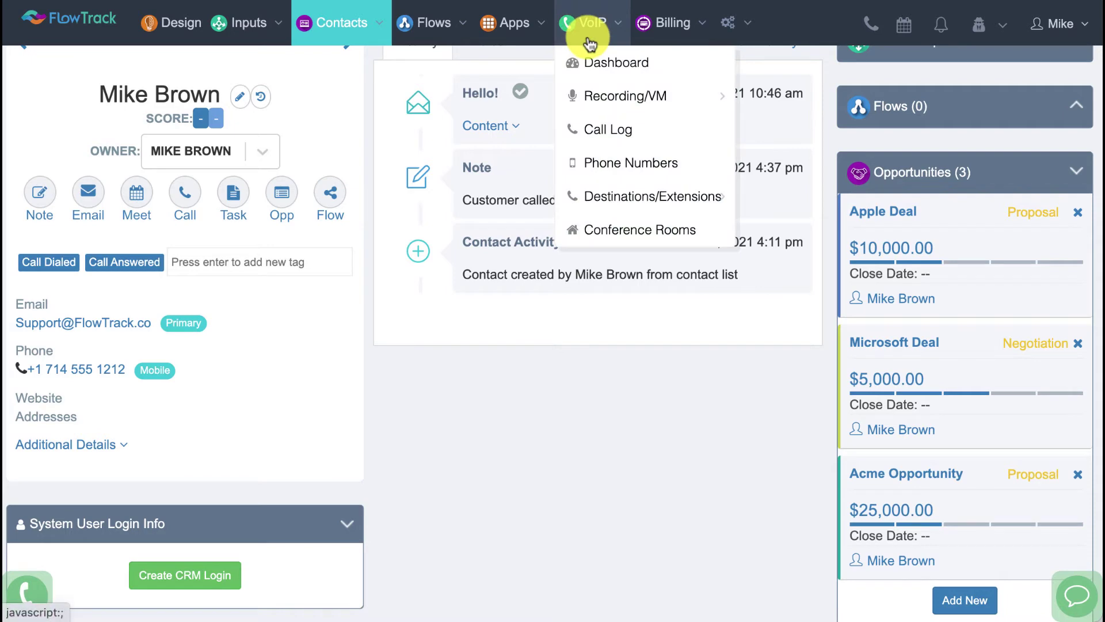
click(36, 595)
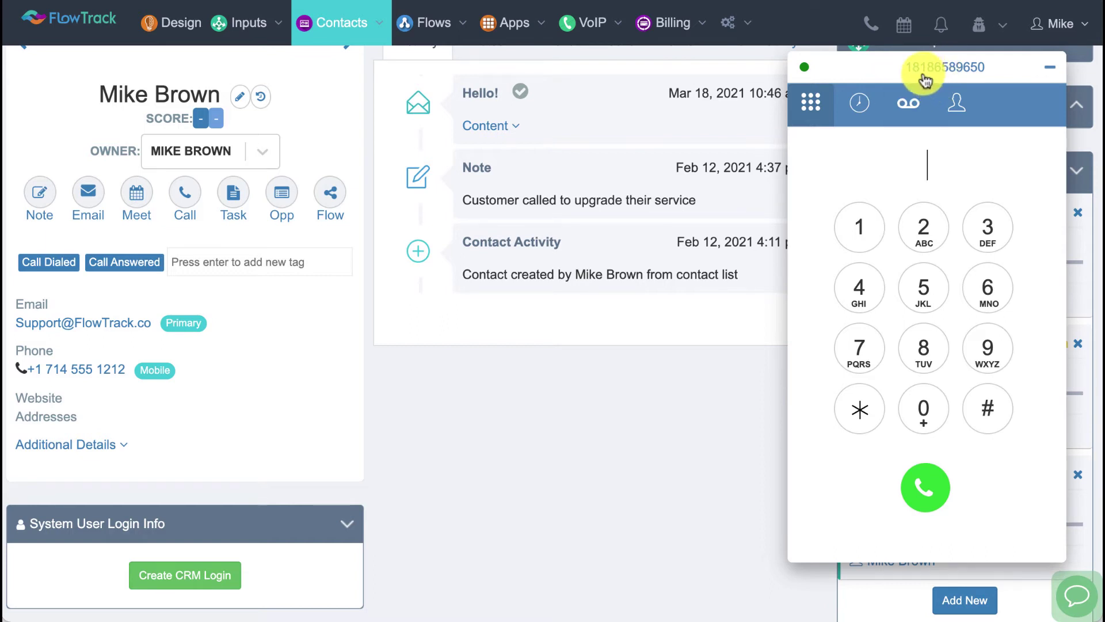
click(1048, 68)
Step: Open the VoIP phone numbers list, highlight the SIP Call number's owner, and open the form for adding a phone number
click(572, 26)
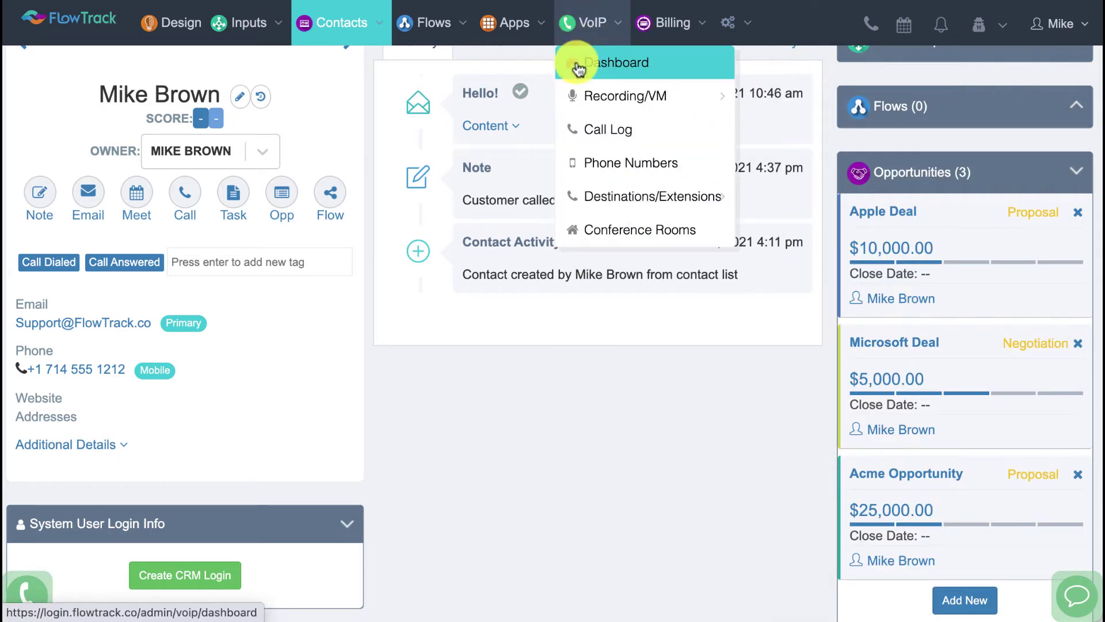
click(588, 167)
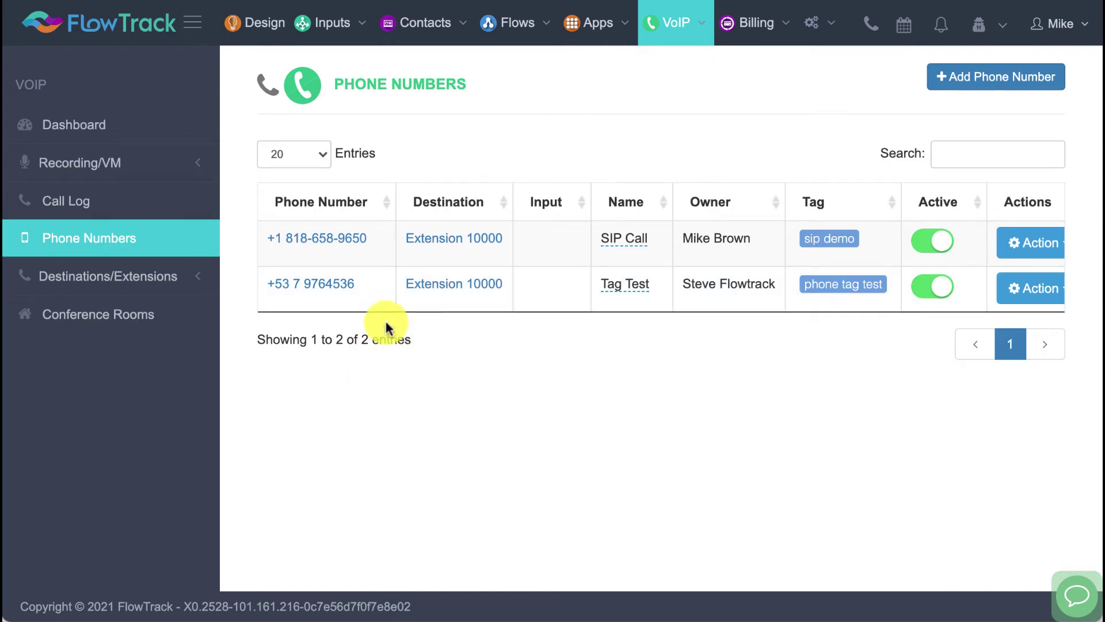
drag(754, 238, 616, 248)
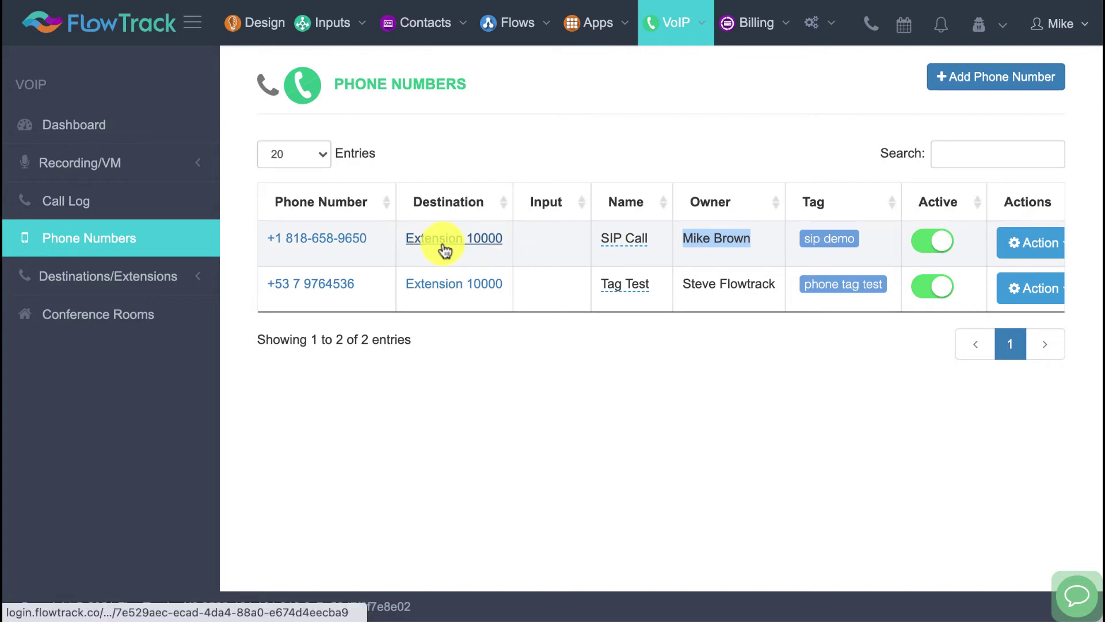
click(1003, 89)
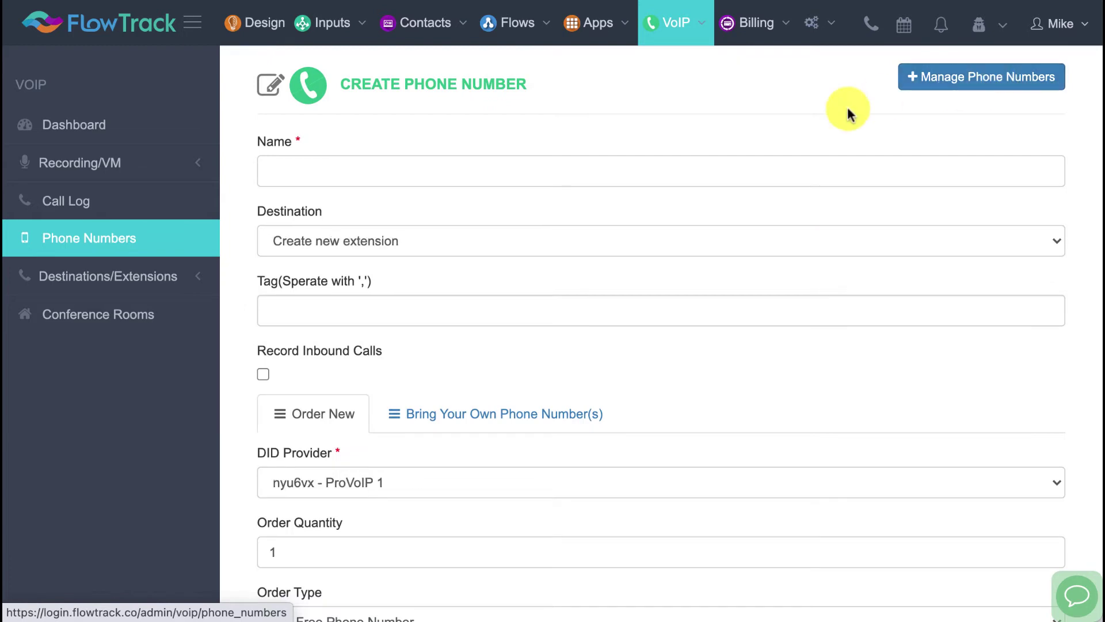
Step: Look over the fields of the phone number form and set the destination to Create New Flow
scroll(829, 118, down, 1)
click(313, 137)
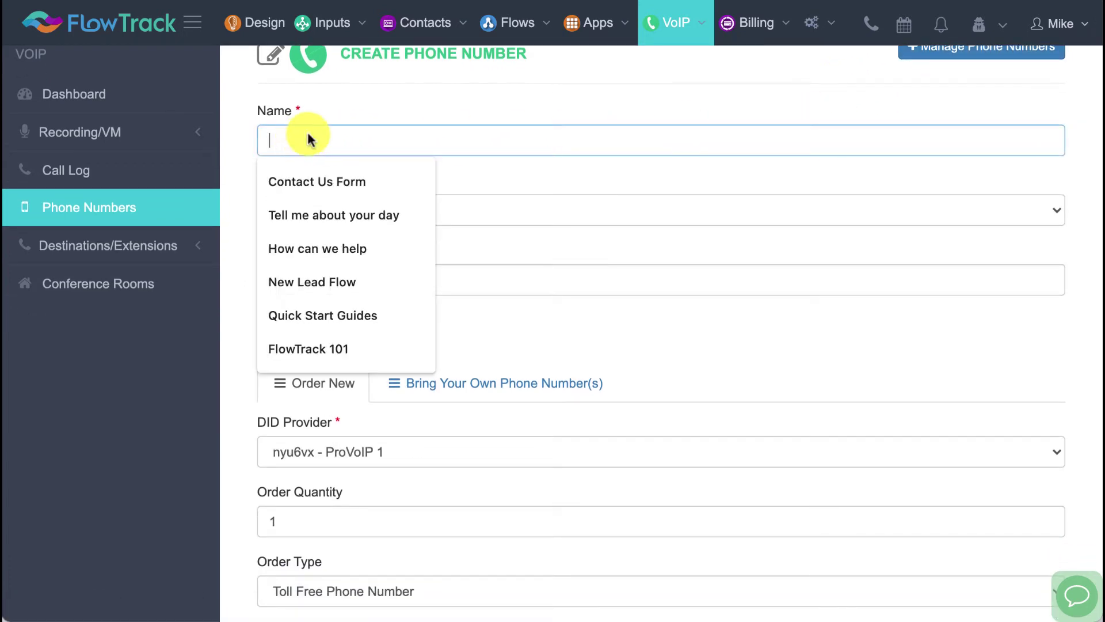
click(358, 121)
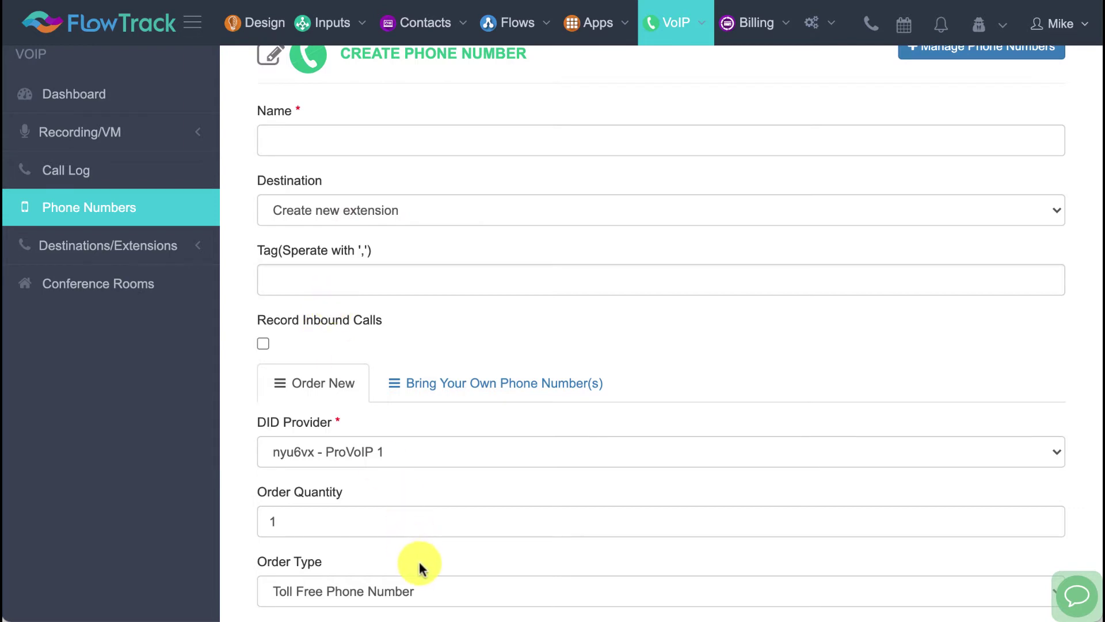
scroll(419, 561, down, 3)
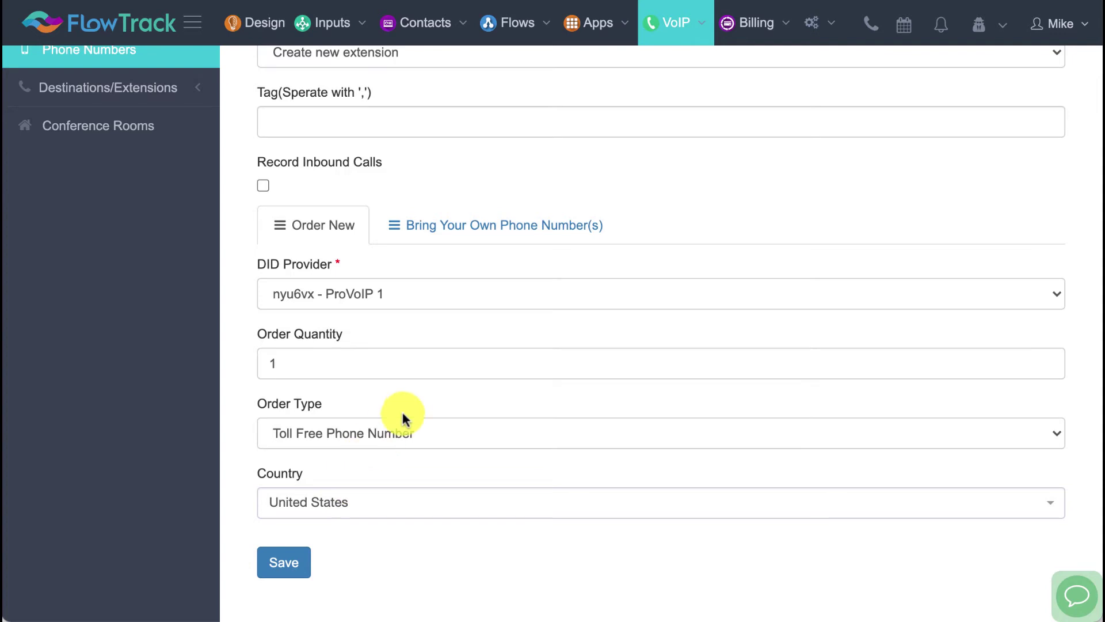
scroll(411, 409, up, 4)
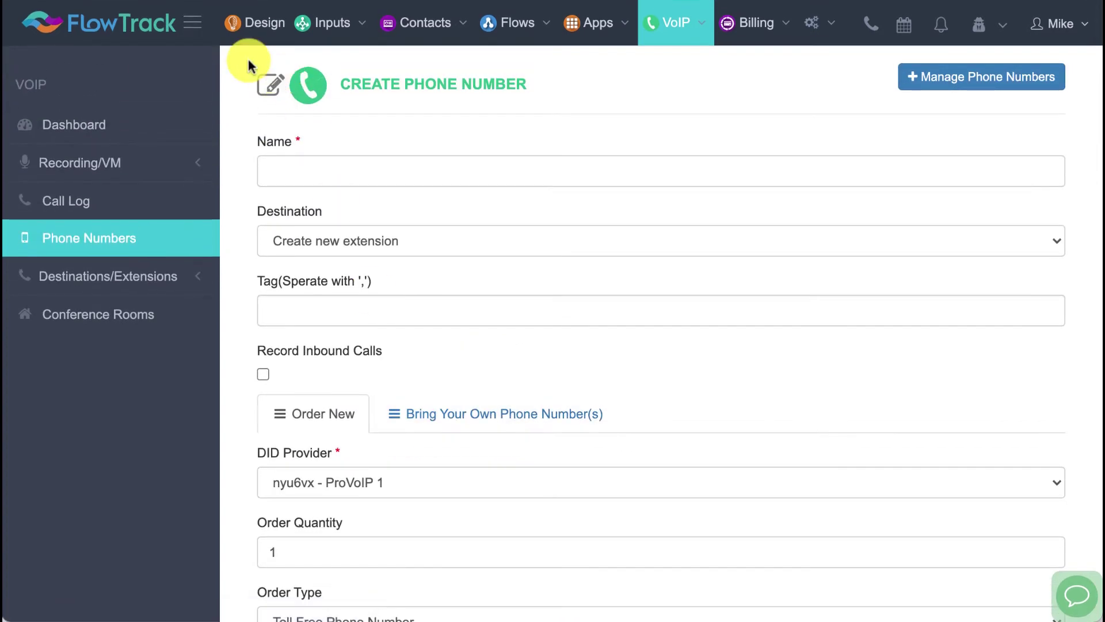
click(388, 243)
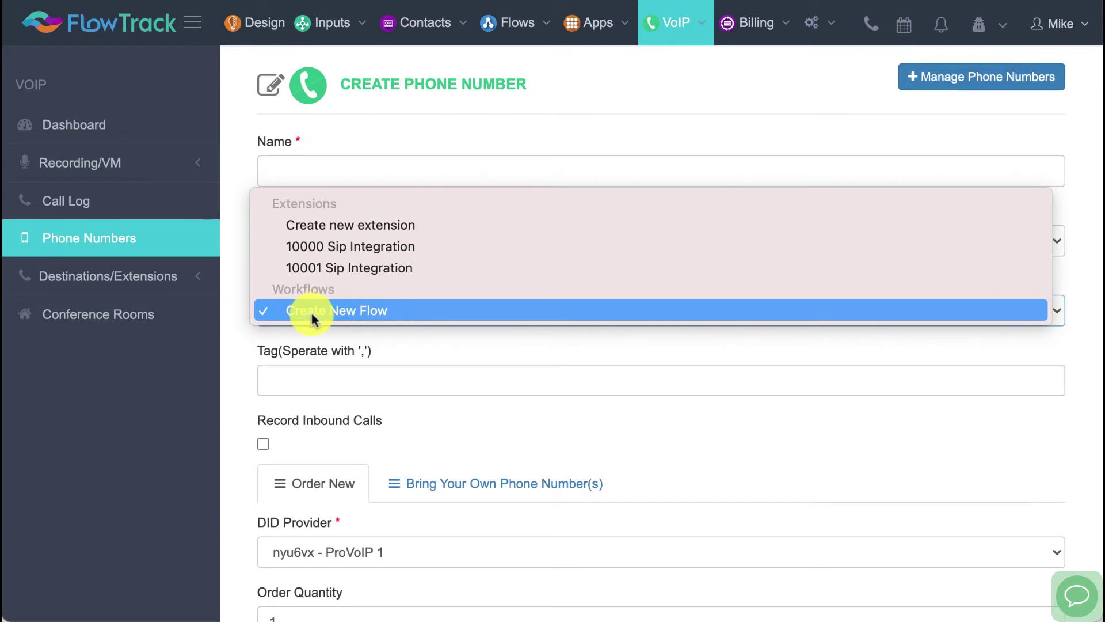
click(382, 337)
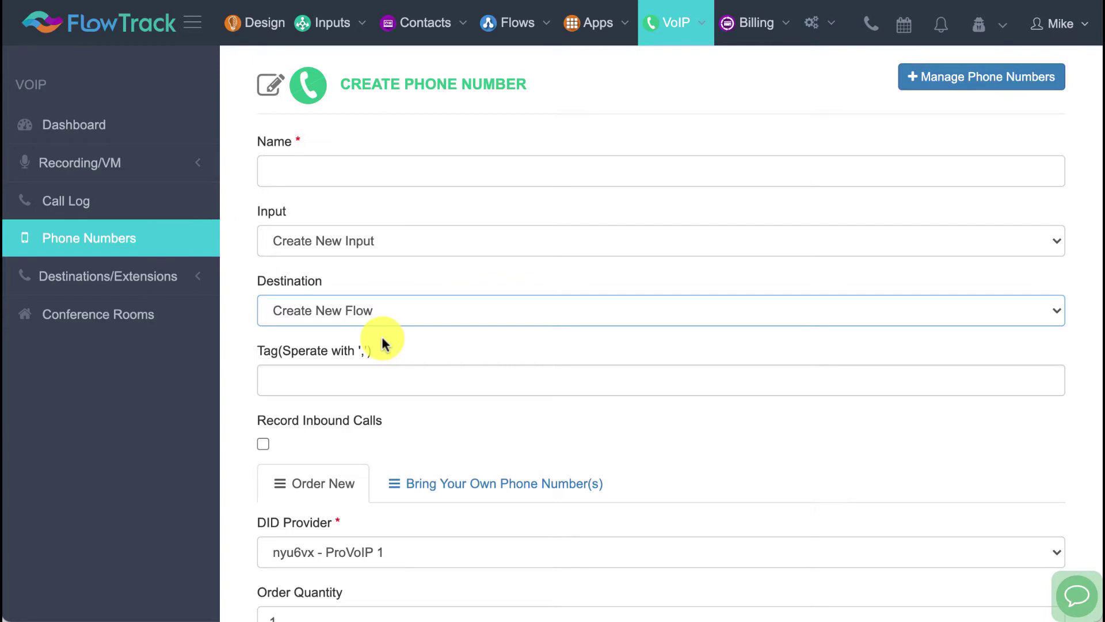
Step: Create a new flow in the flow builder that processes Phone Calls
click(528, 23)
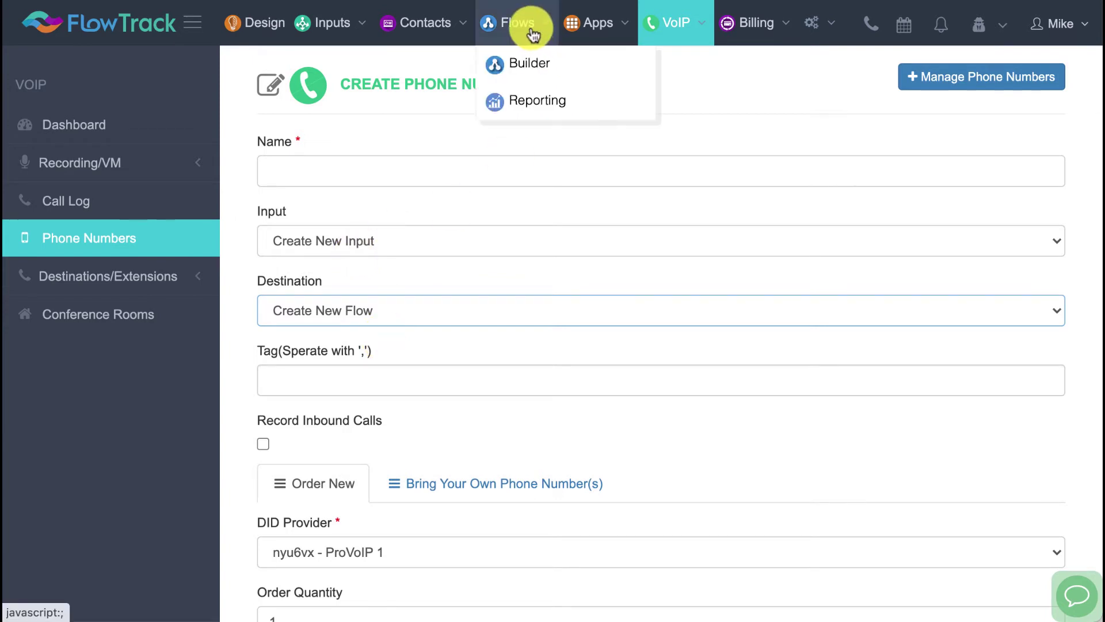
click(521, 56)
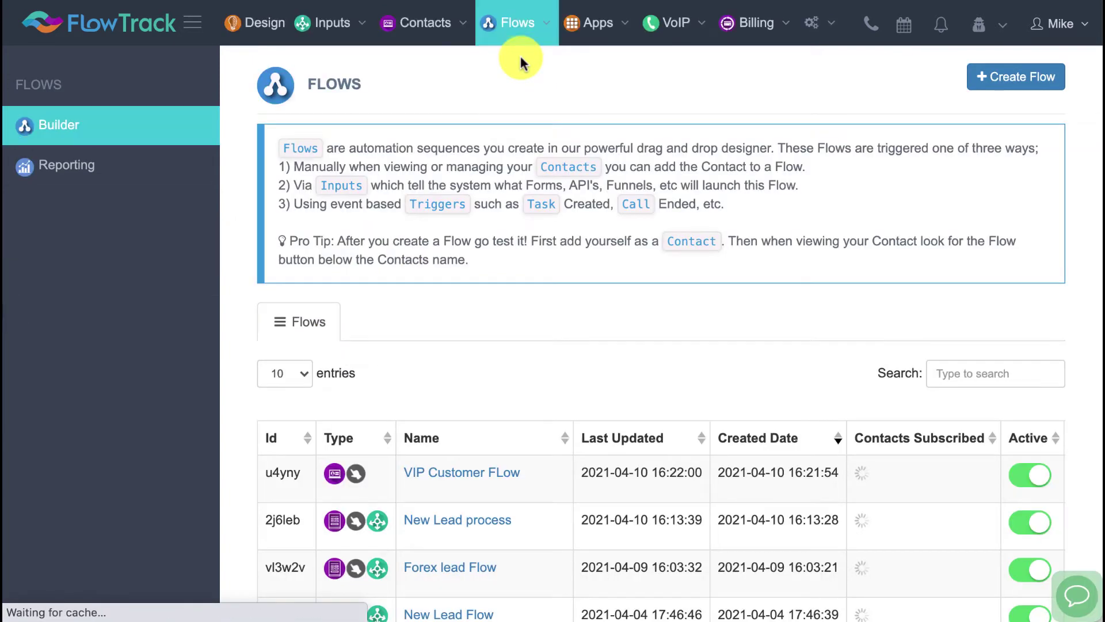
click(1030, 77)
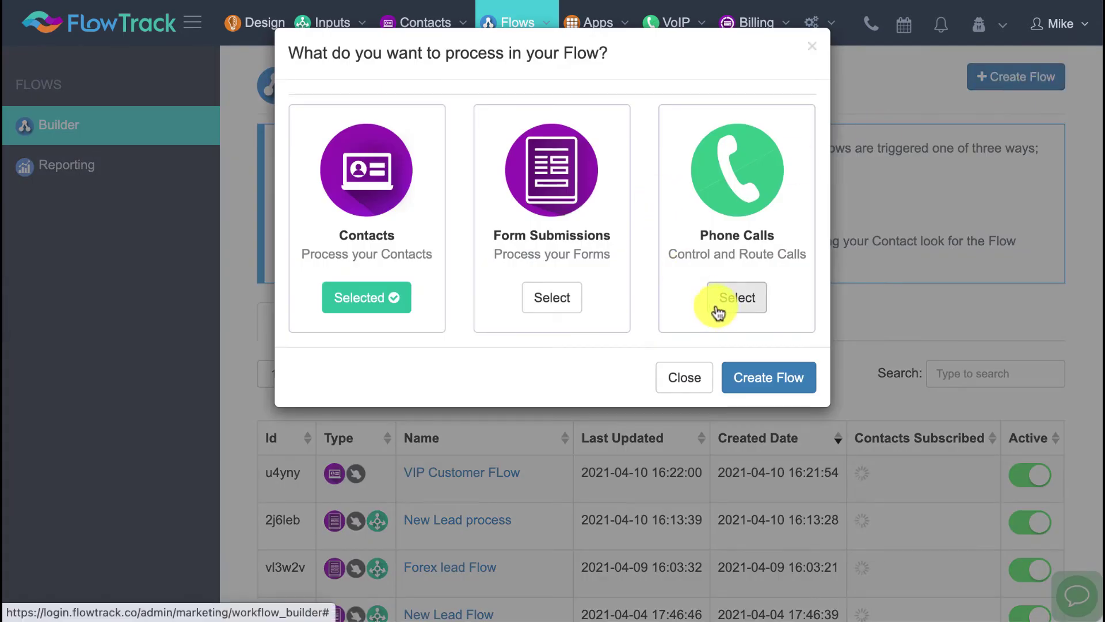
drag(671, 246, 795, 259)
click(795, 259)
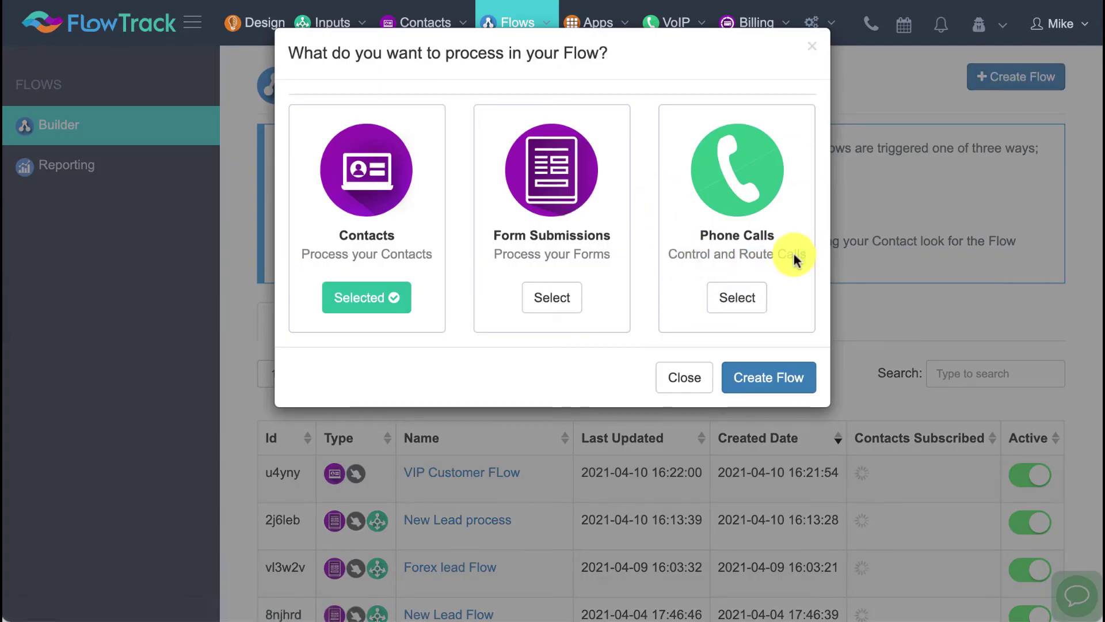
click(740, 302)
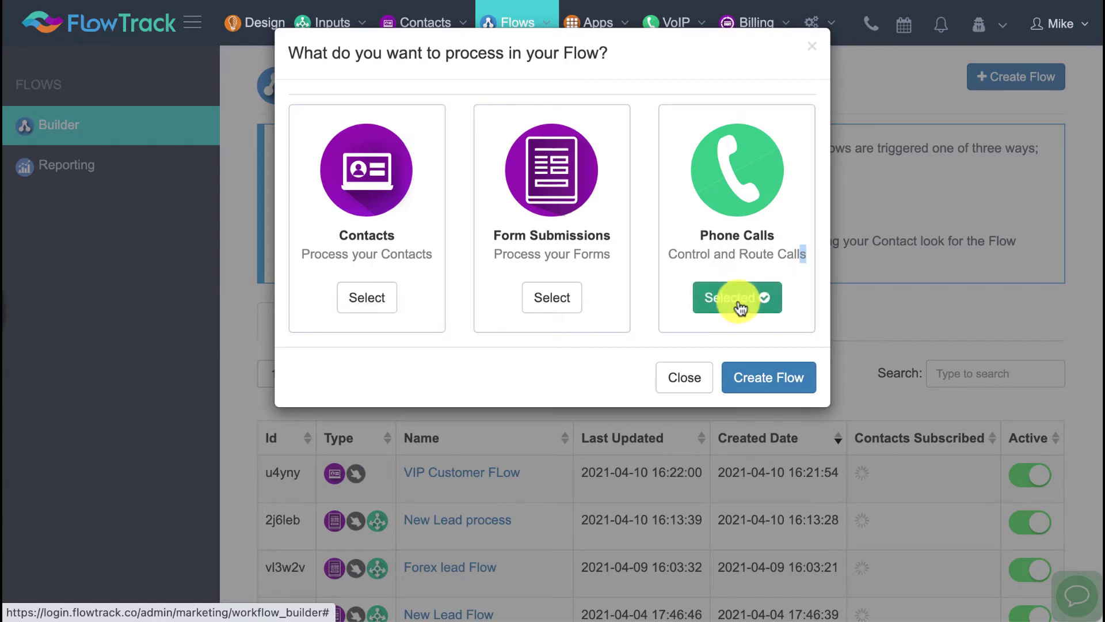
click(751, 377)
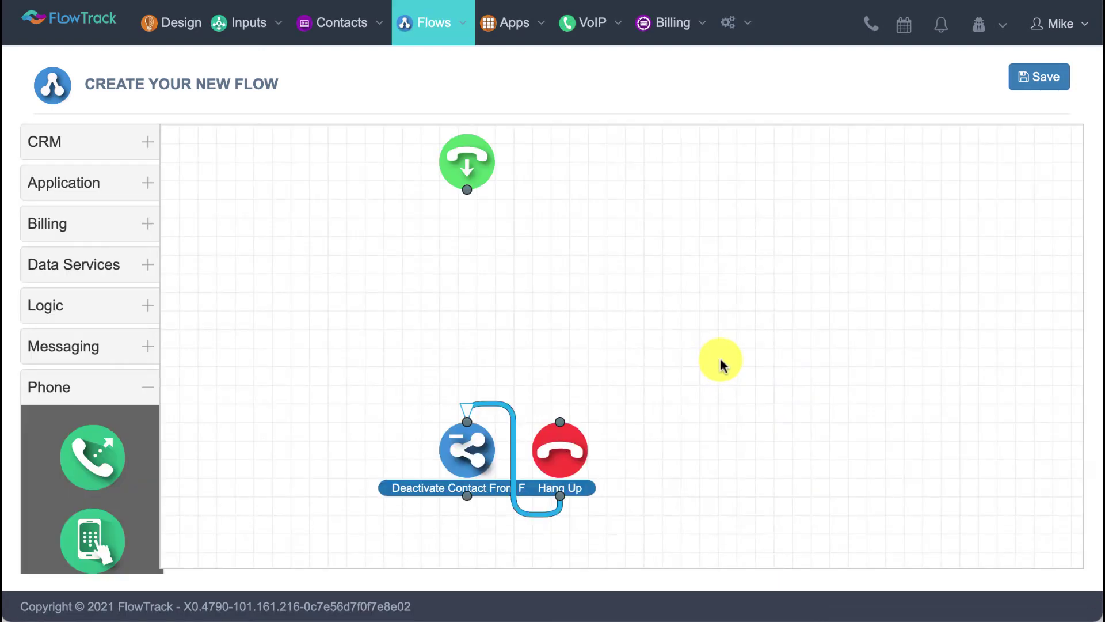
Step: Add a Play Recording step below the incoming call node and name it "Welcome Message"
scroll(119, 386, down, 4)
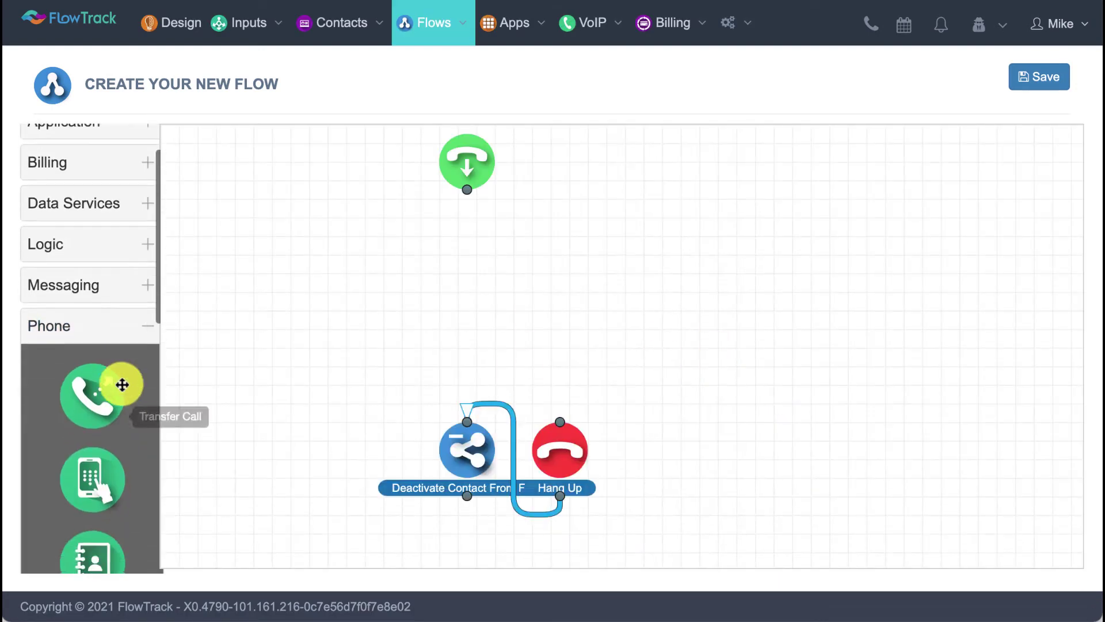
scroll(118, 385, up, 3)
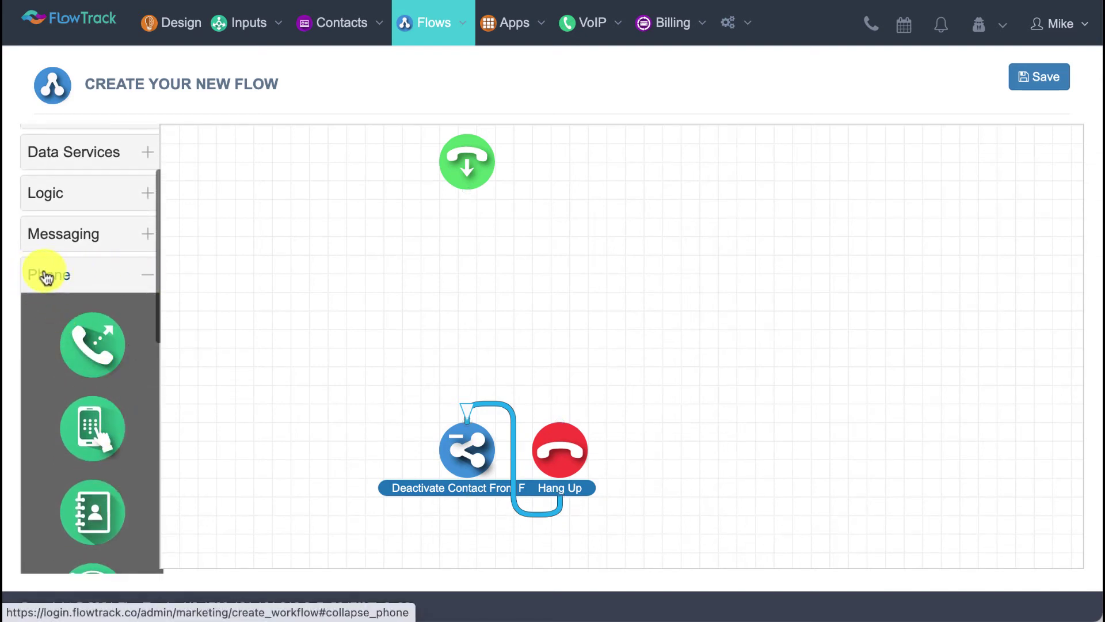
scroll(84, 338, down, 5)
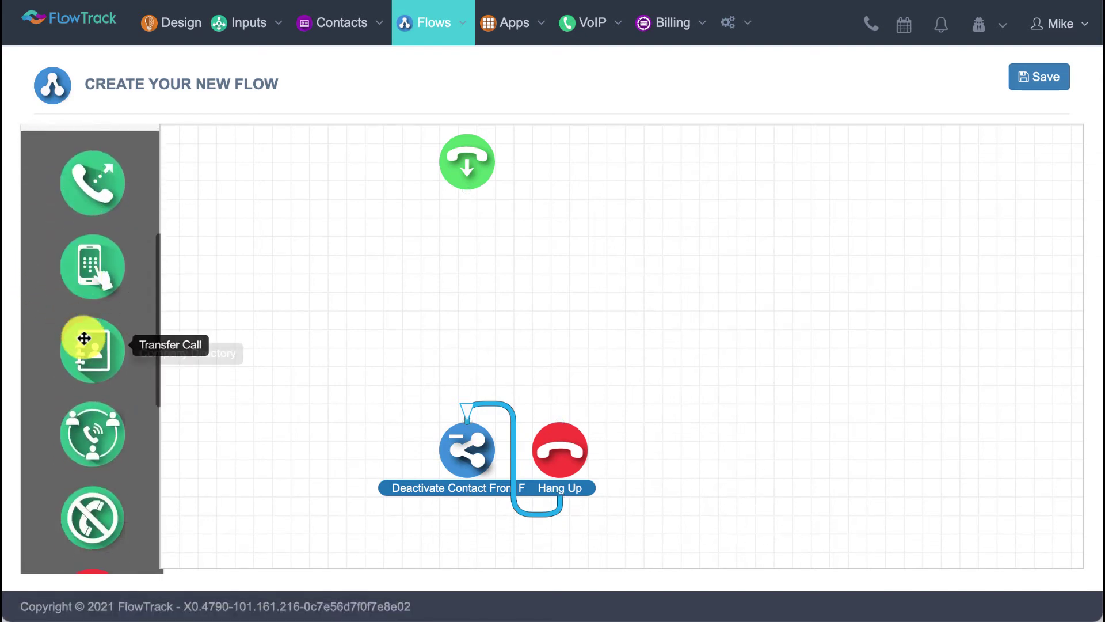
scroll(84, 338, down, 4)
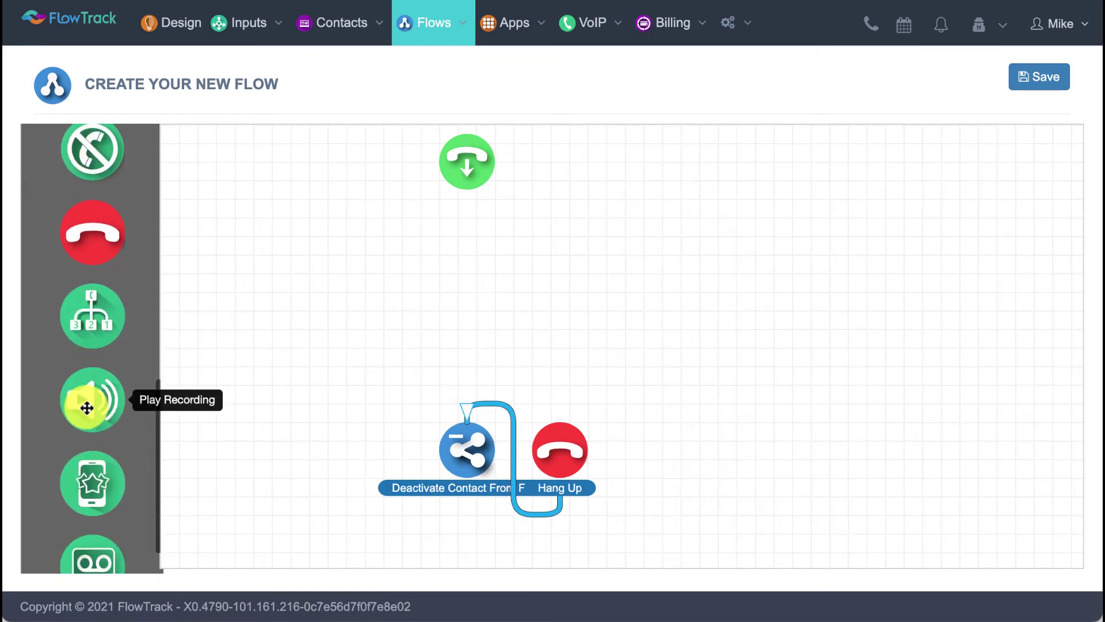
drag(89, 409, 472, 271)
click(256, 132)
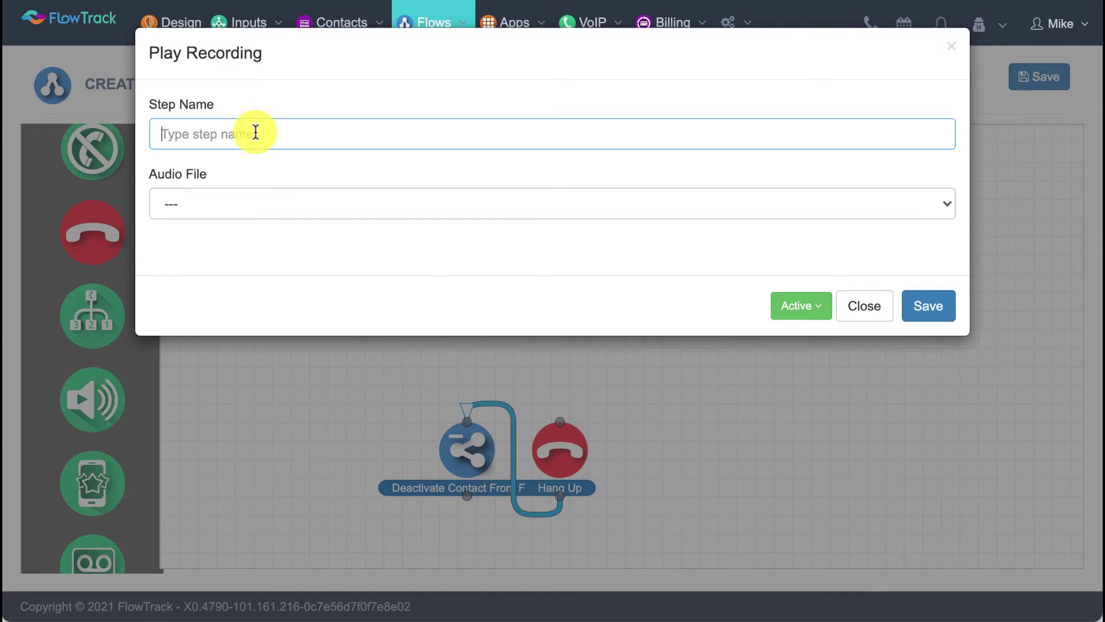
text(Welcom)
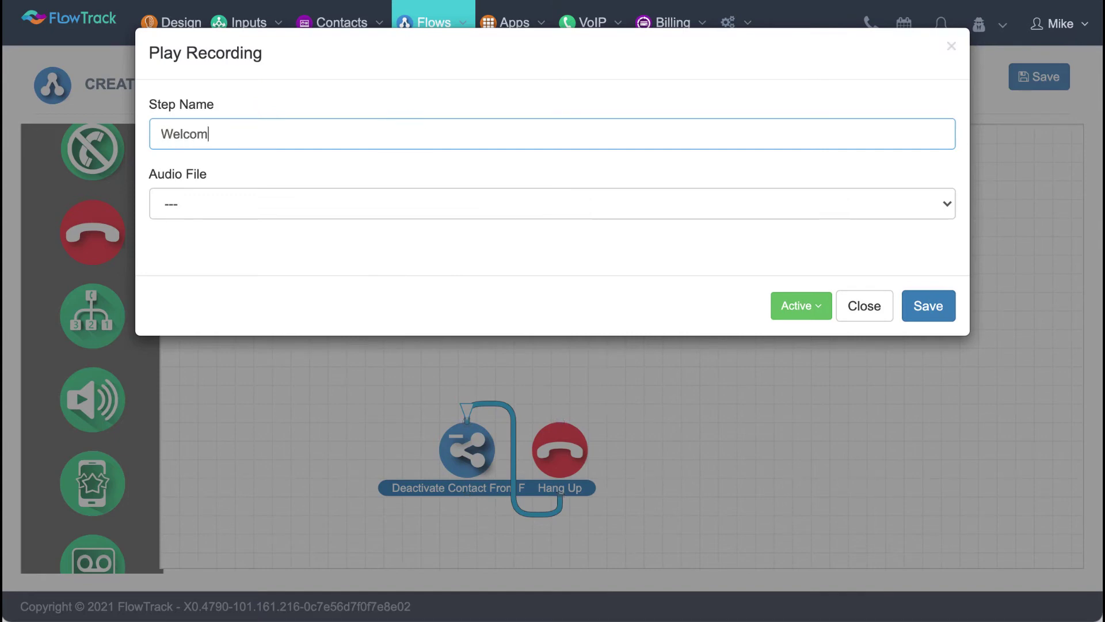
text(e Message)
Step: Set the recording's audio to Text To Speech with the script "Thank you for calling my company!" and preview it
click(266, 195)
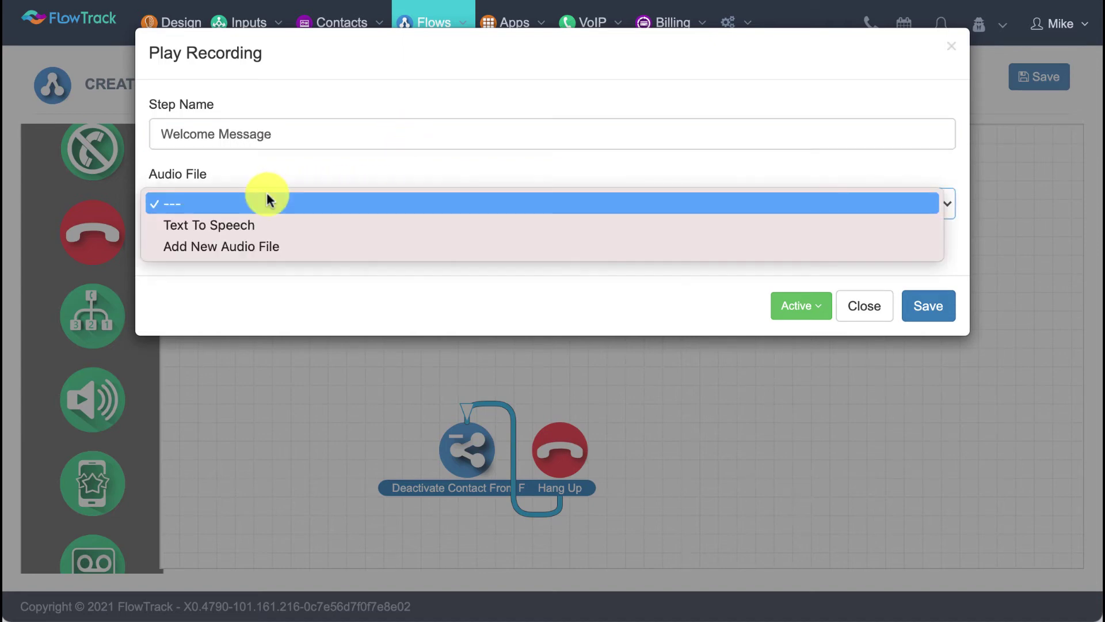
click(251, 224)
click(182, 276)
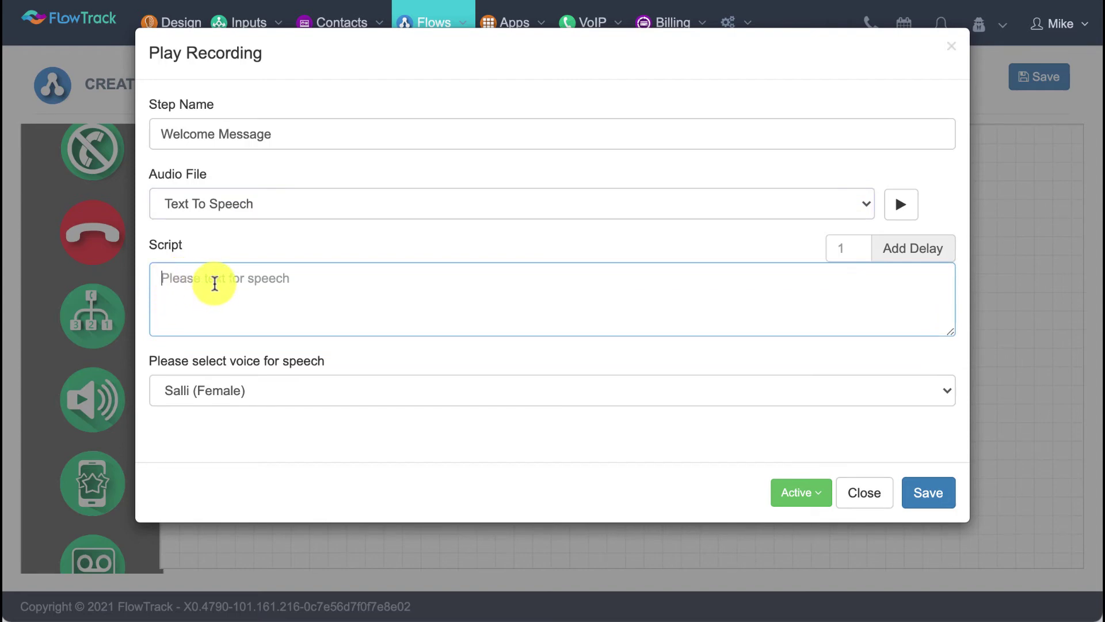
text(Thank you for calling my company!)
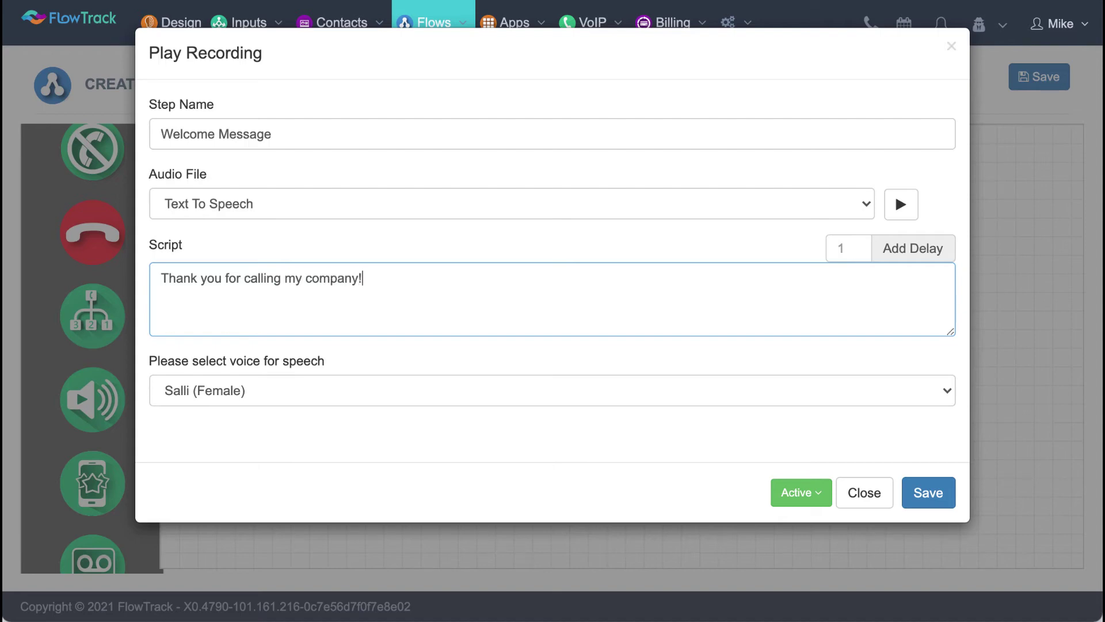
click(898, 214)
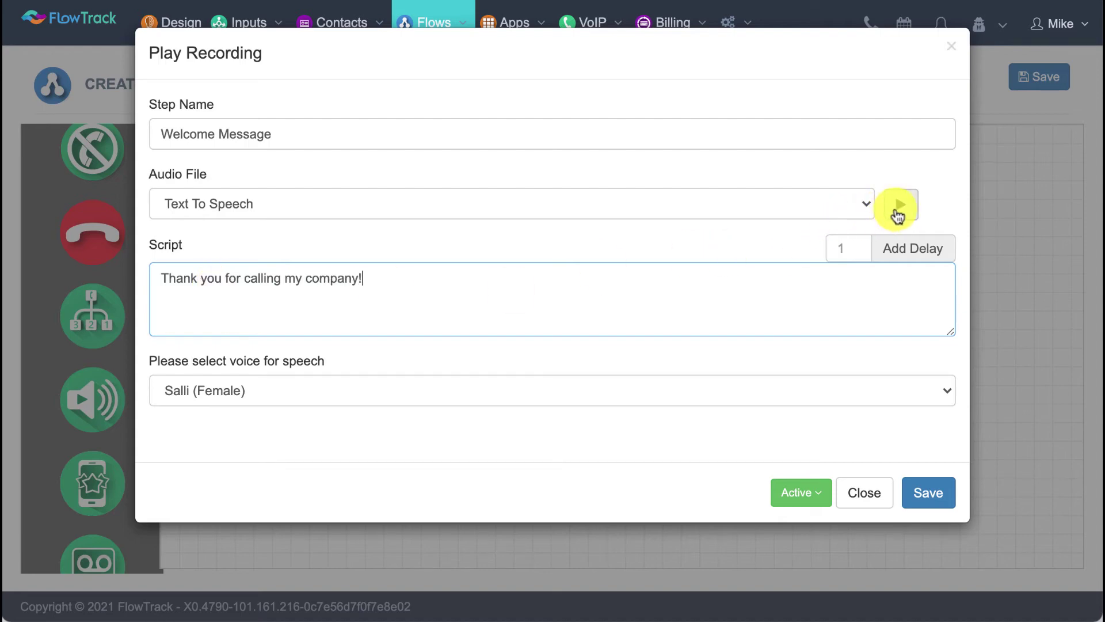
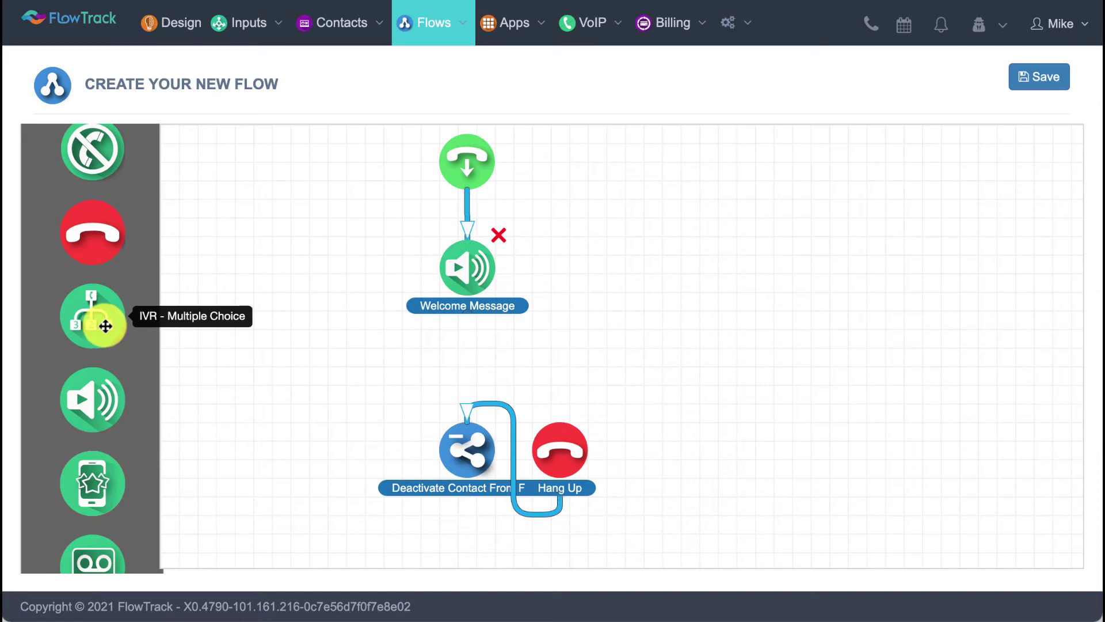
Step: Add an IVR - Multiple Choice step to the flow canvas and name it "Press 1-4"
drag(104, 326, 371, 375)
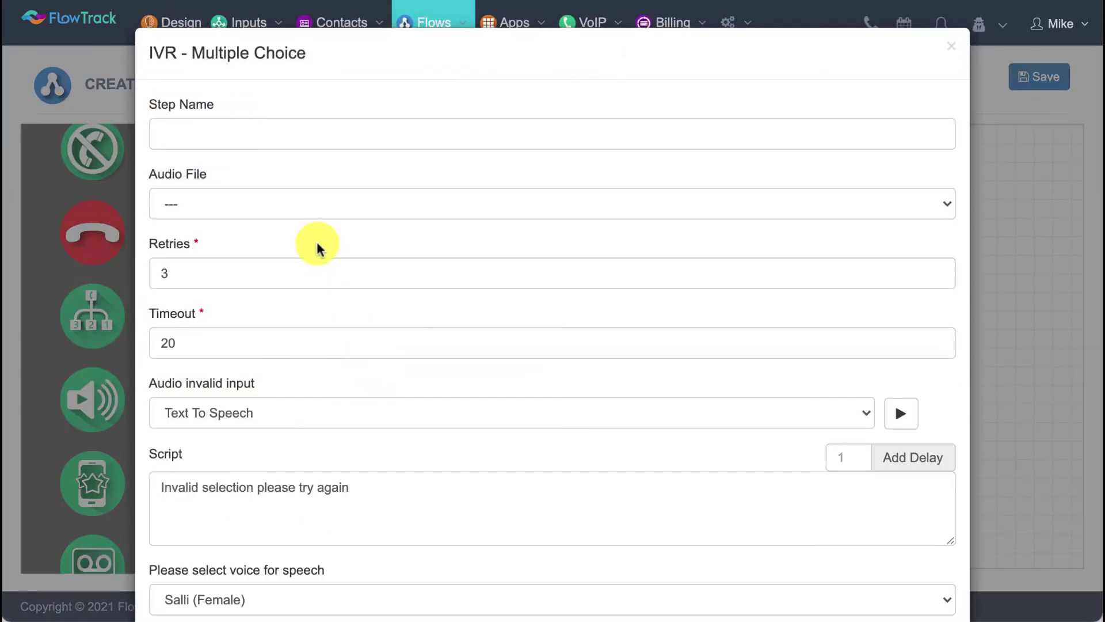
click(196, 128)
click(198, 167)
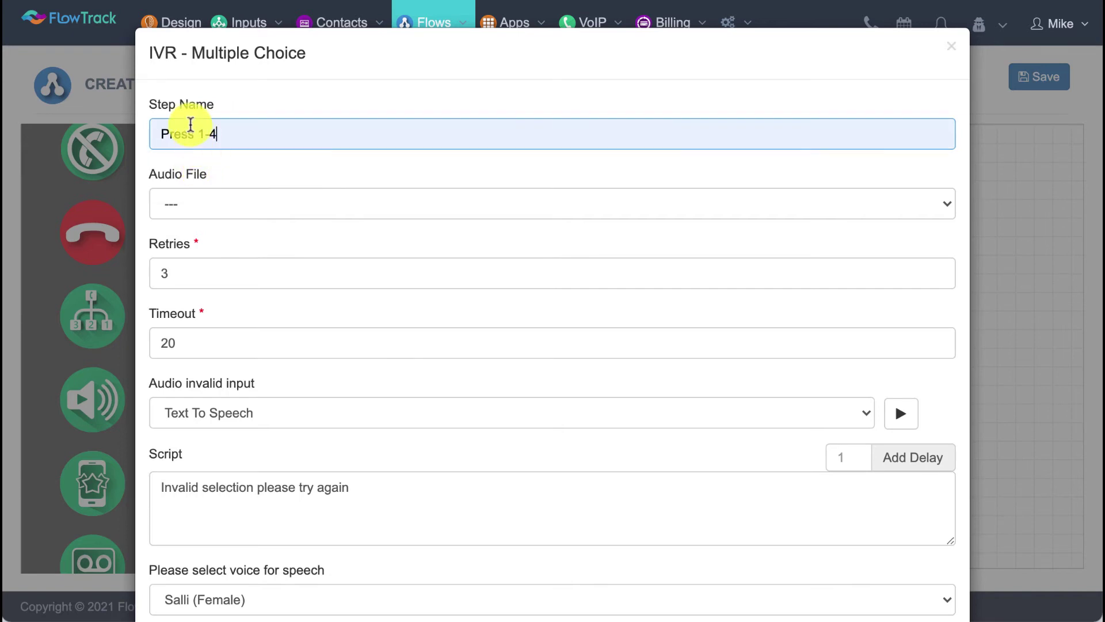
Step: Set the IVR audio to Text To Speech with the script "Press 1 for sales, 2 for support, 3 for ..."
click(212, 211)
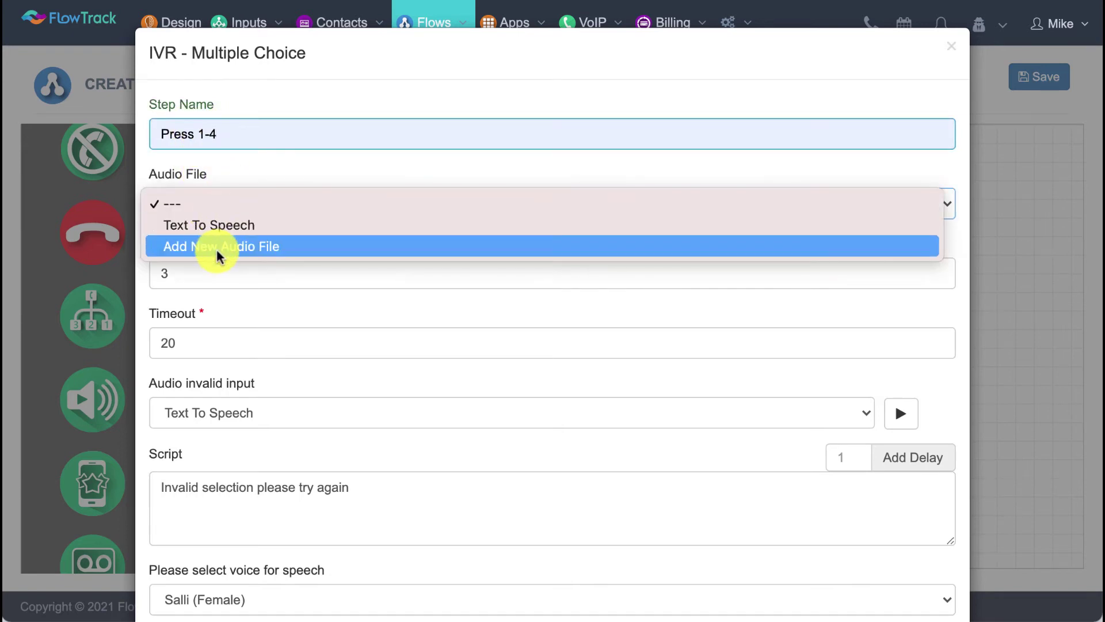
click(214, 226)
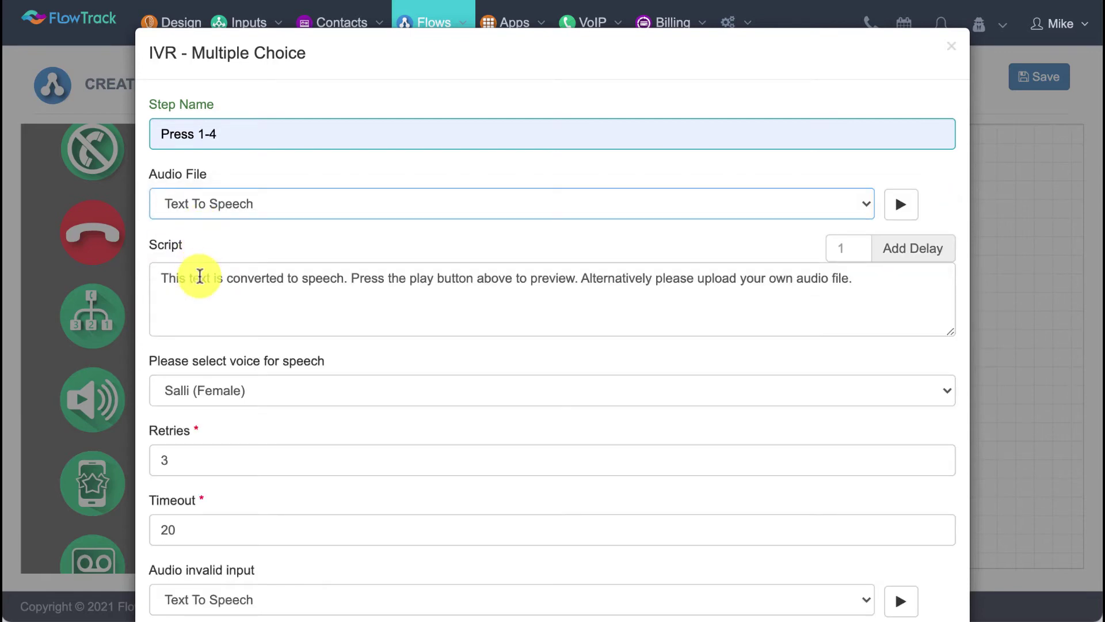
triple_click(217, 272)
text(P)
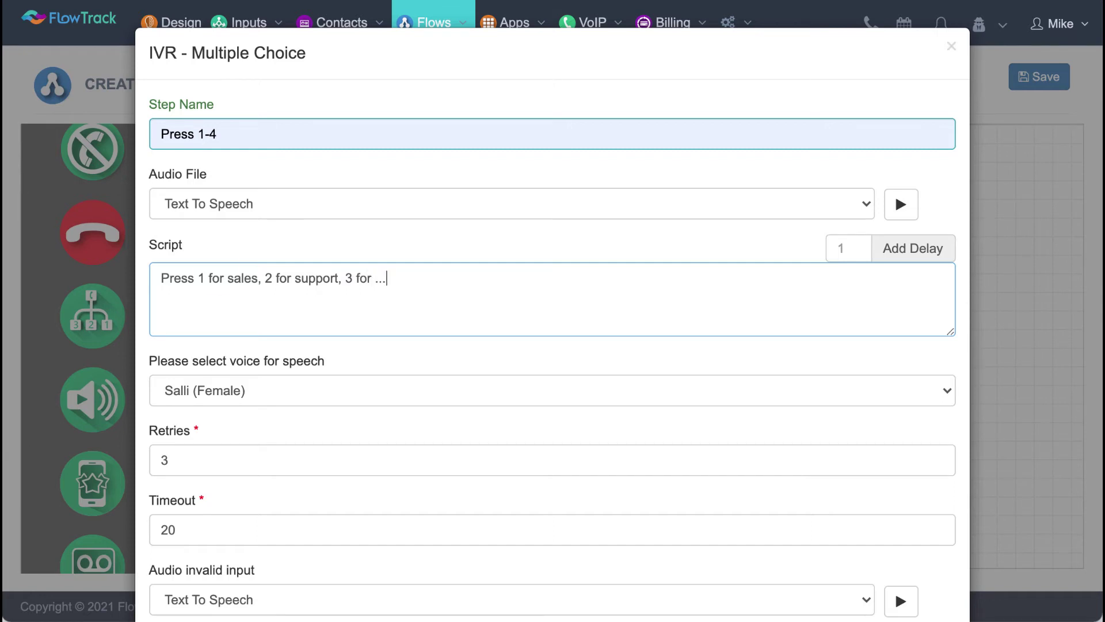
click(276, 282)
Step: Enable keypad options 1, 2, 3 and 4 for the IVR step
scroll(415, 357, down, 8)
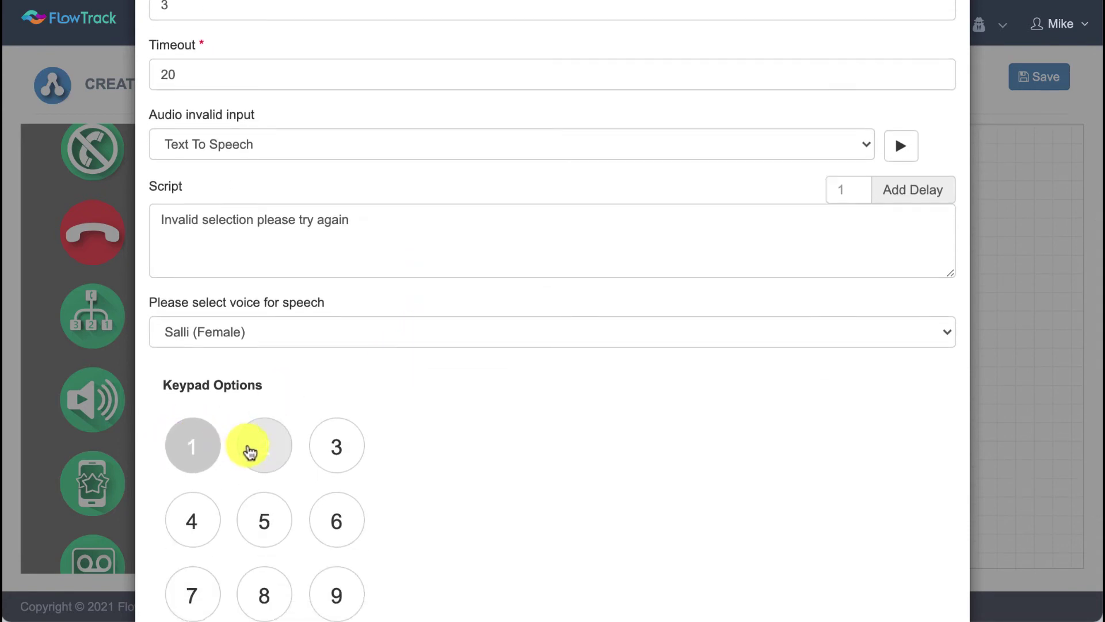
click(326, 448)
click(205, 506)
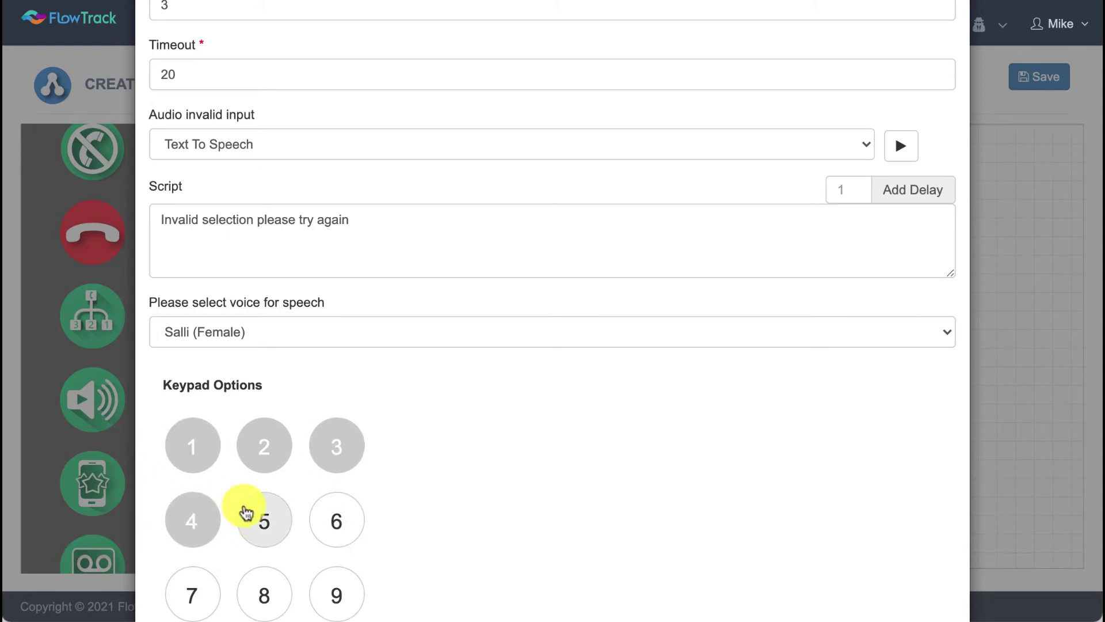
Step: Review the IVR step's menu script, invalid-input message and selected keypad options
scroll(242, 511, down, 2)
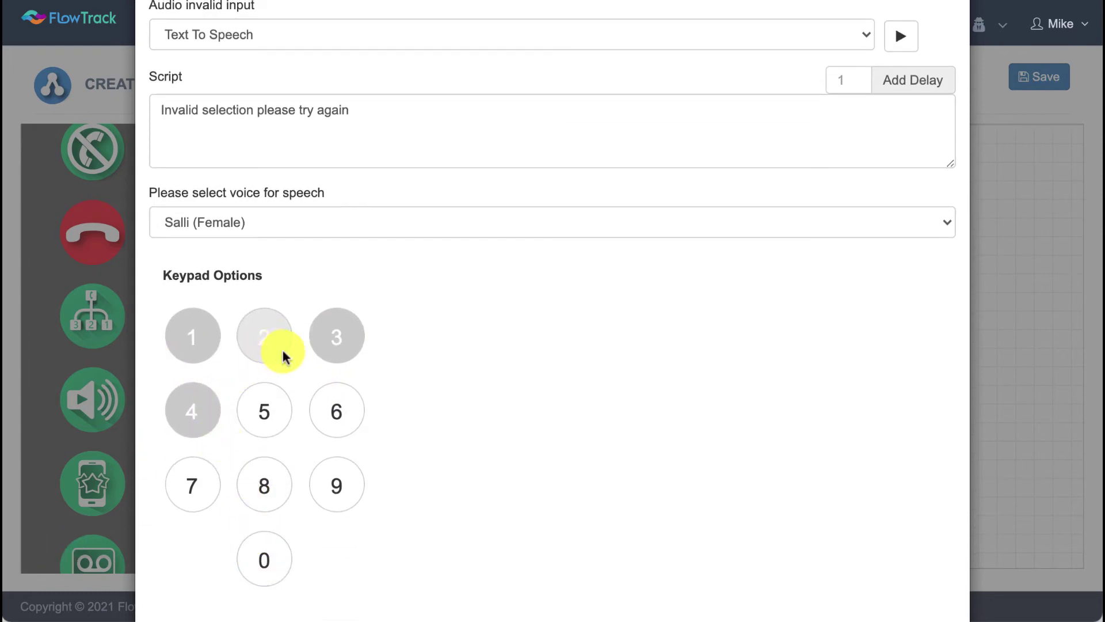
scroll(311, 400, up, 2)
scroll(316, 397, up, 3)
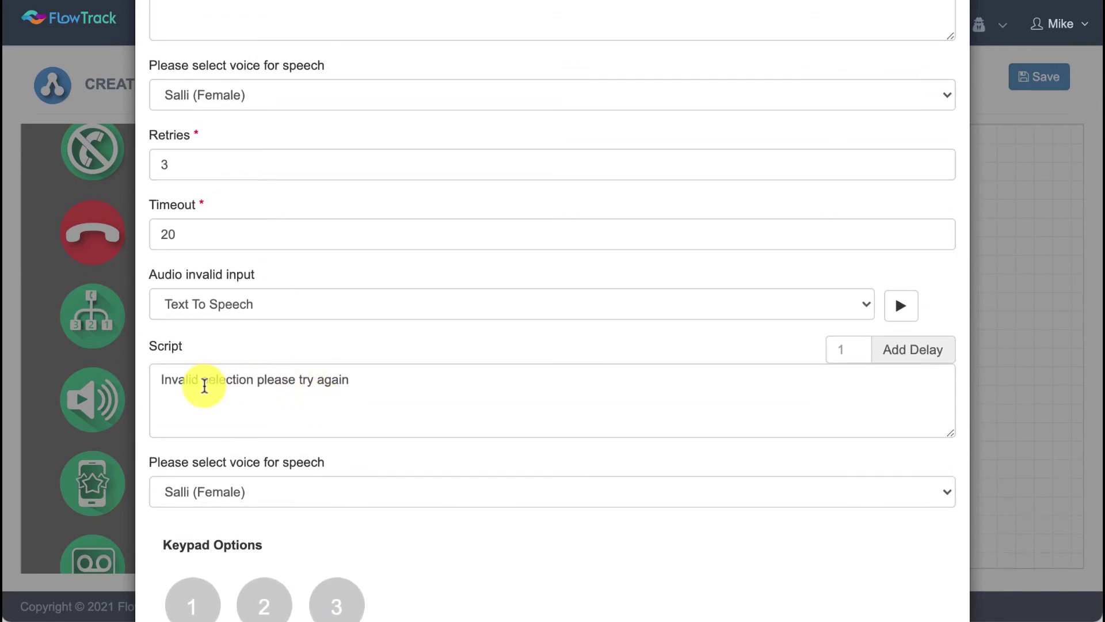
scroll(207, 380, up, 2)
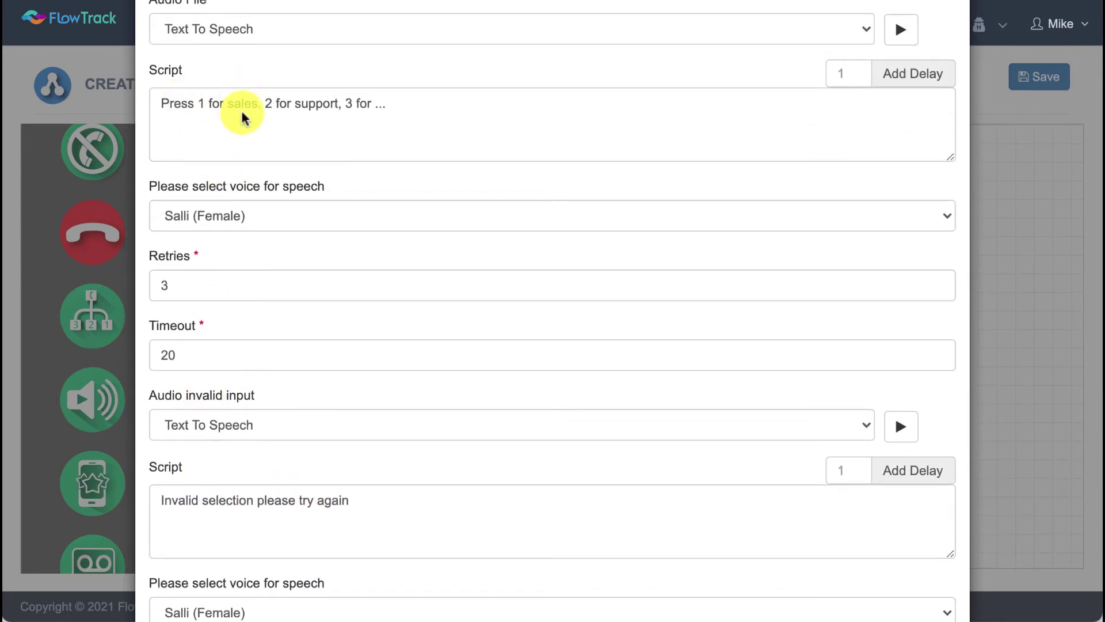
scroll(268, 276, down, 3)
scroll(230, 380, down, 3)
click(195, 487)
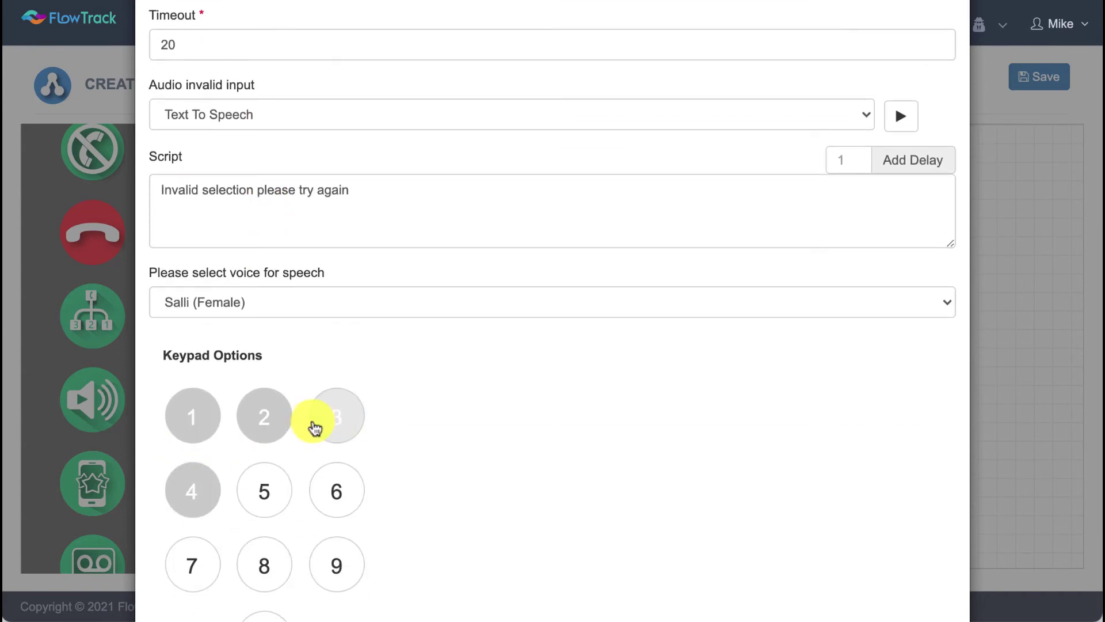
scroll(304, 426, down, 3)
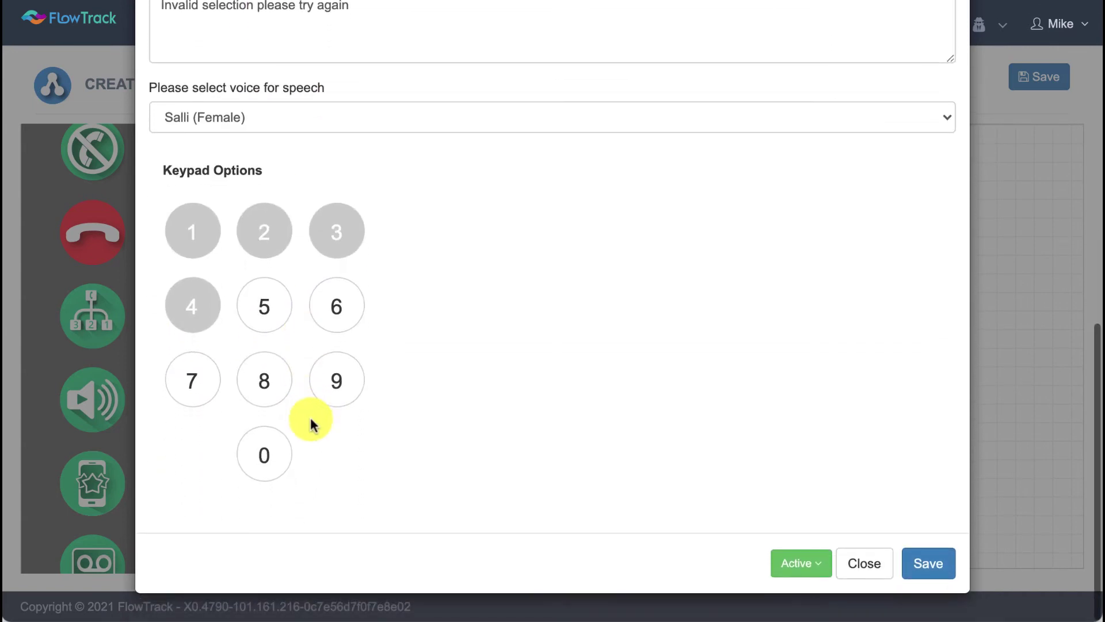
Step: Save the IVR step, place it under Welcome Message, and arrange Hang Up and Deactivate Contact From Flow below it
click(915, 564)
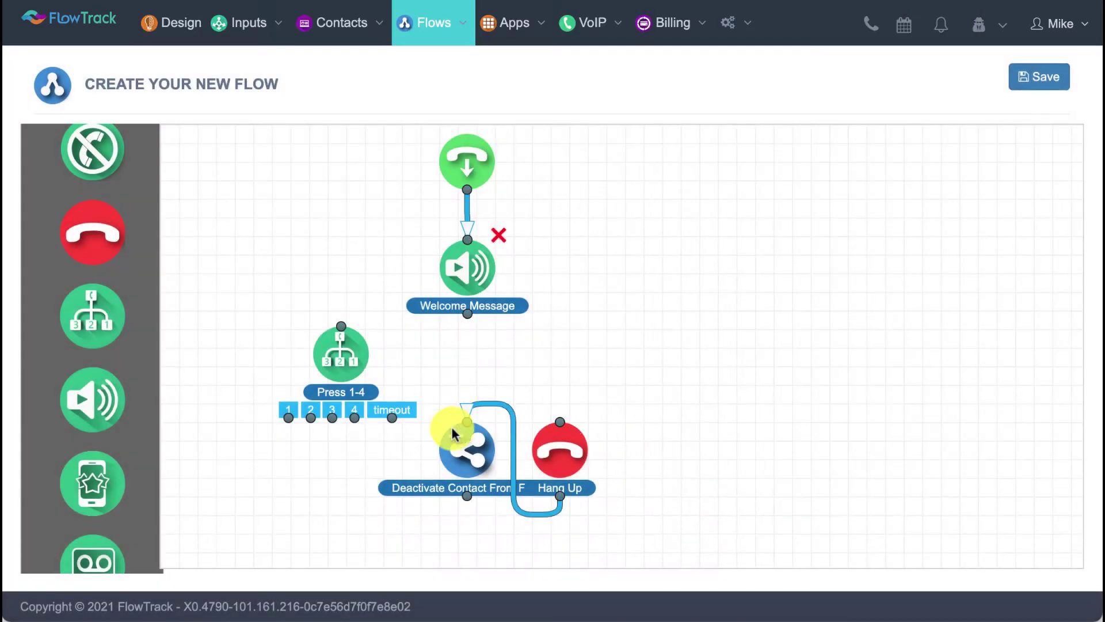
drag(458, 436, 501, 538)
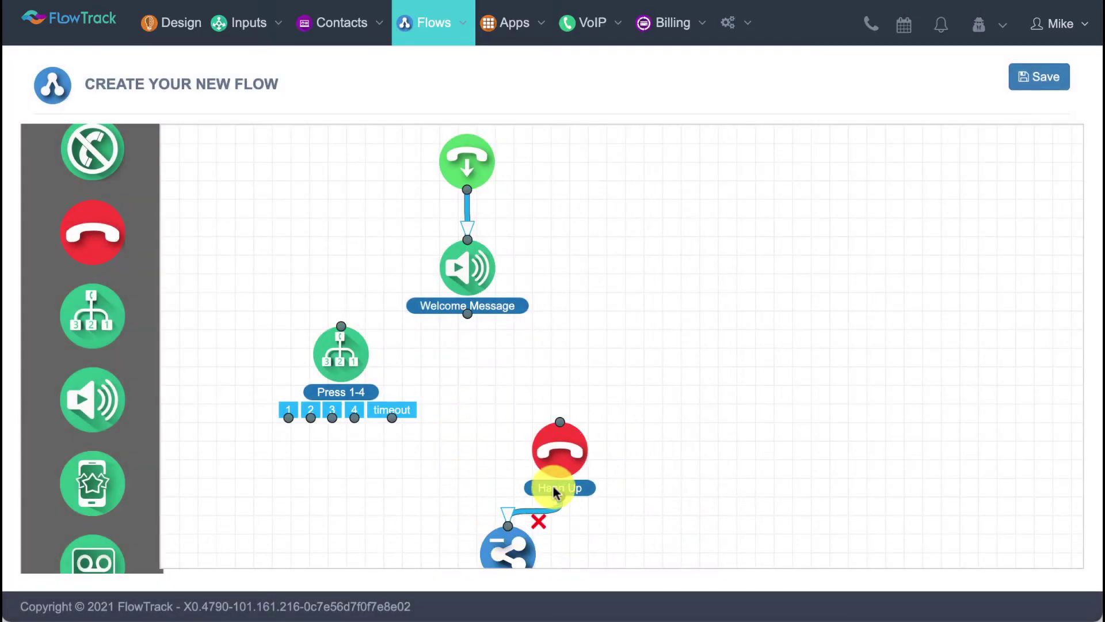
drag(557, 463, 516, 472)
drag(361, 361, 476, 369)
scroll(535, 370, down, 2)
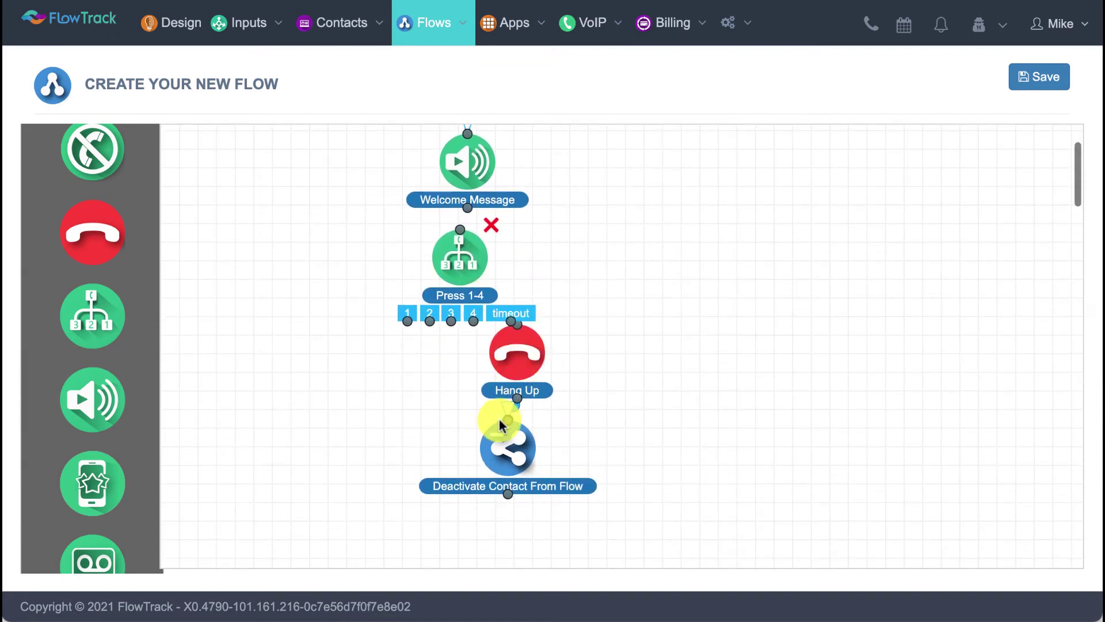
drag(502, 441, 551, 538)
drag(518, 363, 555, 444)
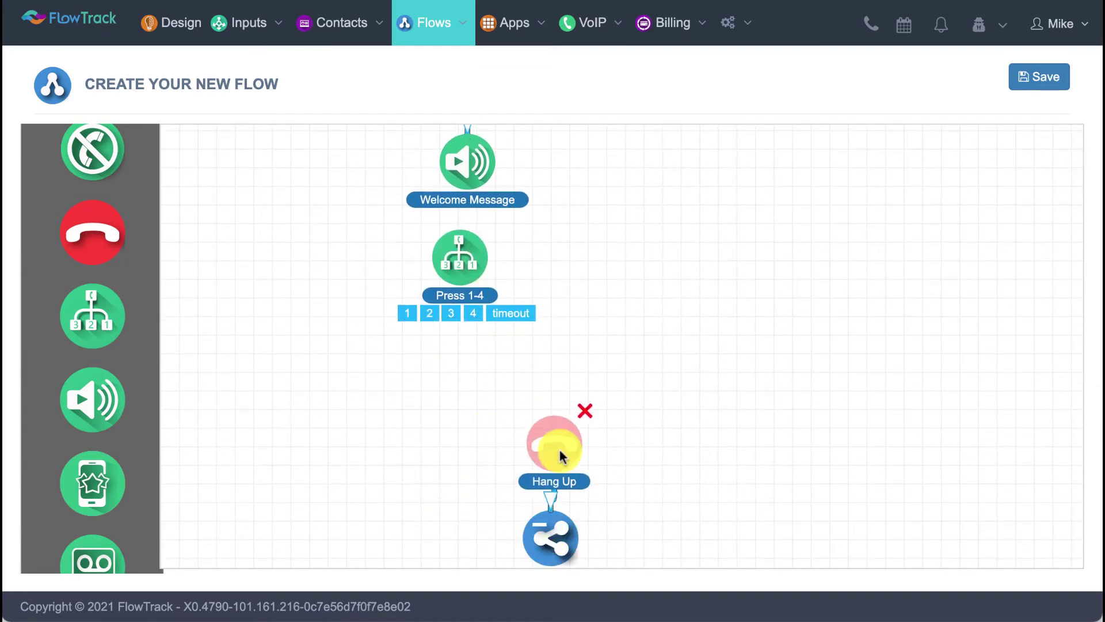
Step: Align the Press 1-4 step beneath Welcome Message and connect the Welcome Message output to it
drag(478, 283, 489, 266)
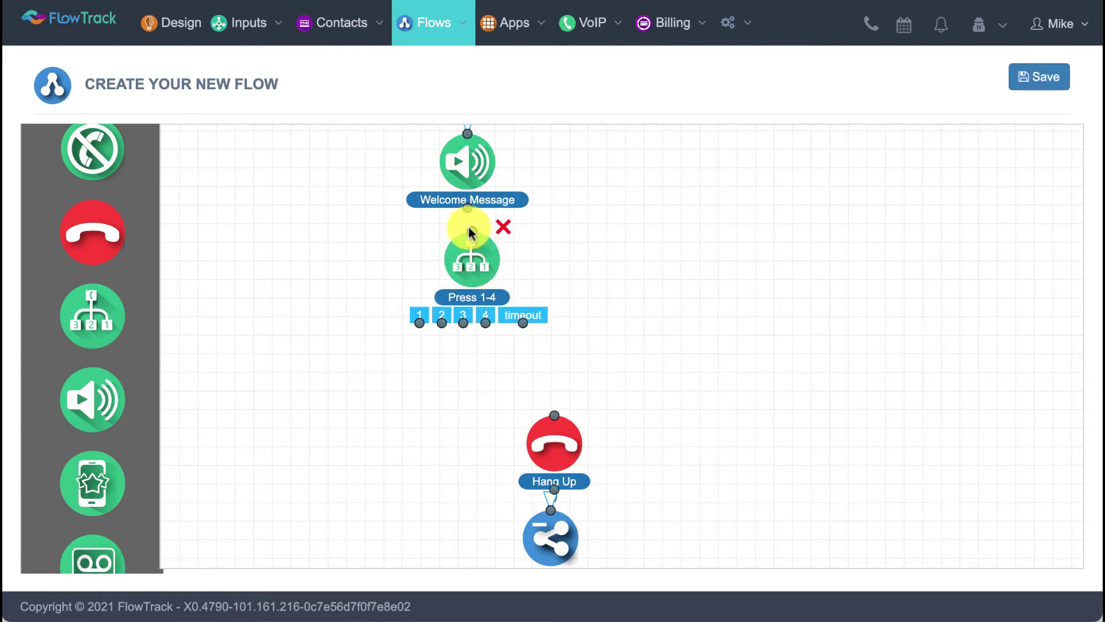
drag(465, 205, 467, 275)
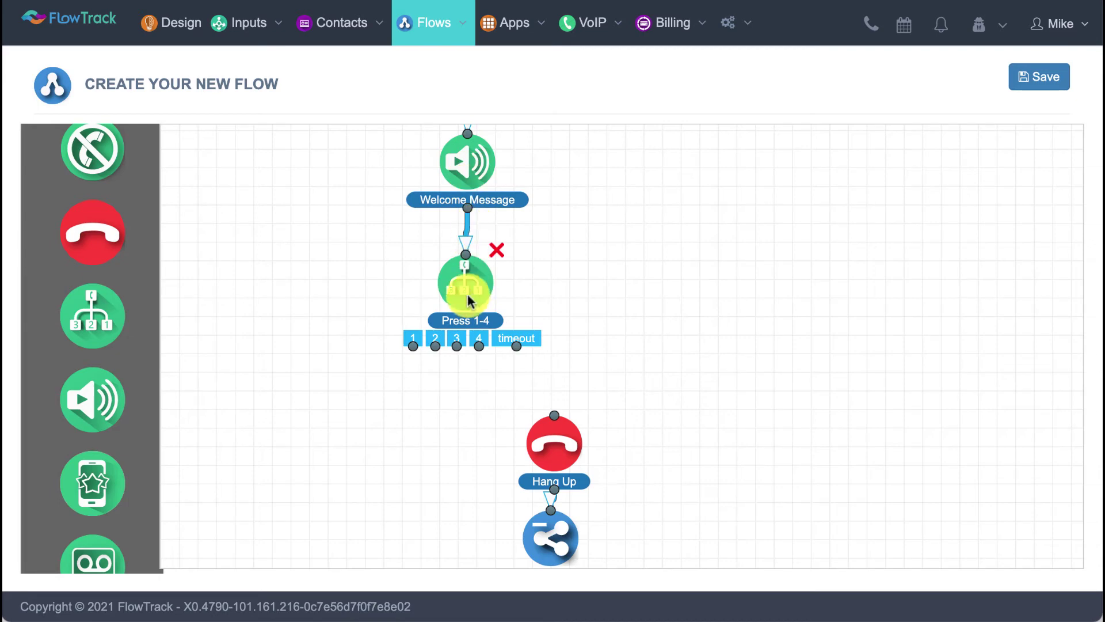
drag(426, 346, 412, 382)
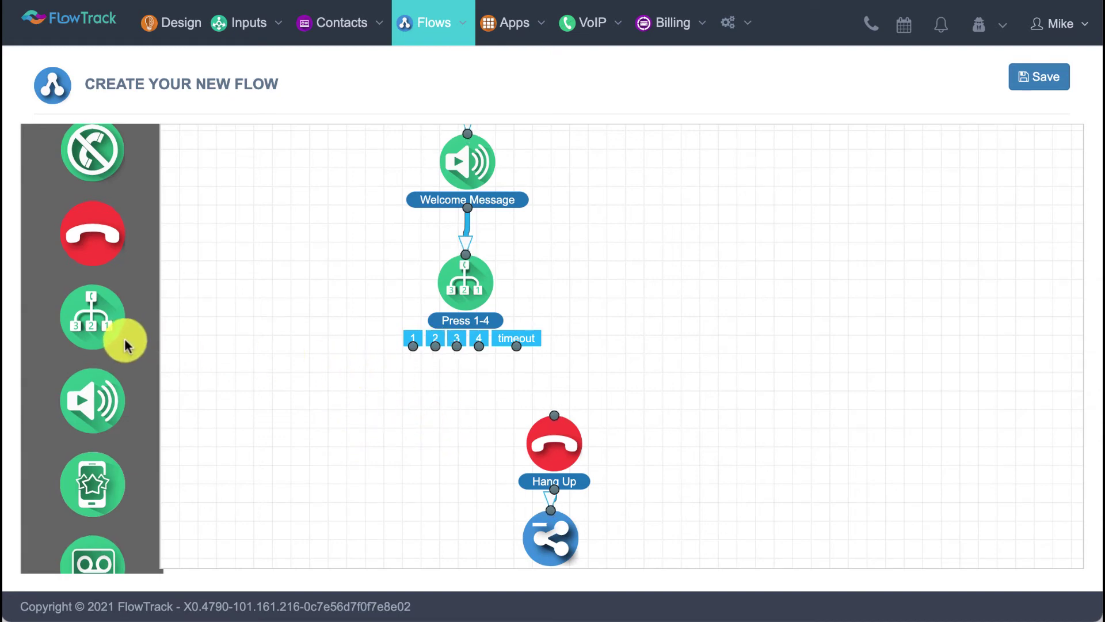
Step: Add a Transfer Call step below Press 1-4 and name it "Forward to" followed by the agent's first name
scroll(124, 343, up, 5)
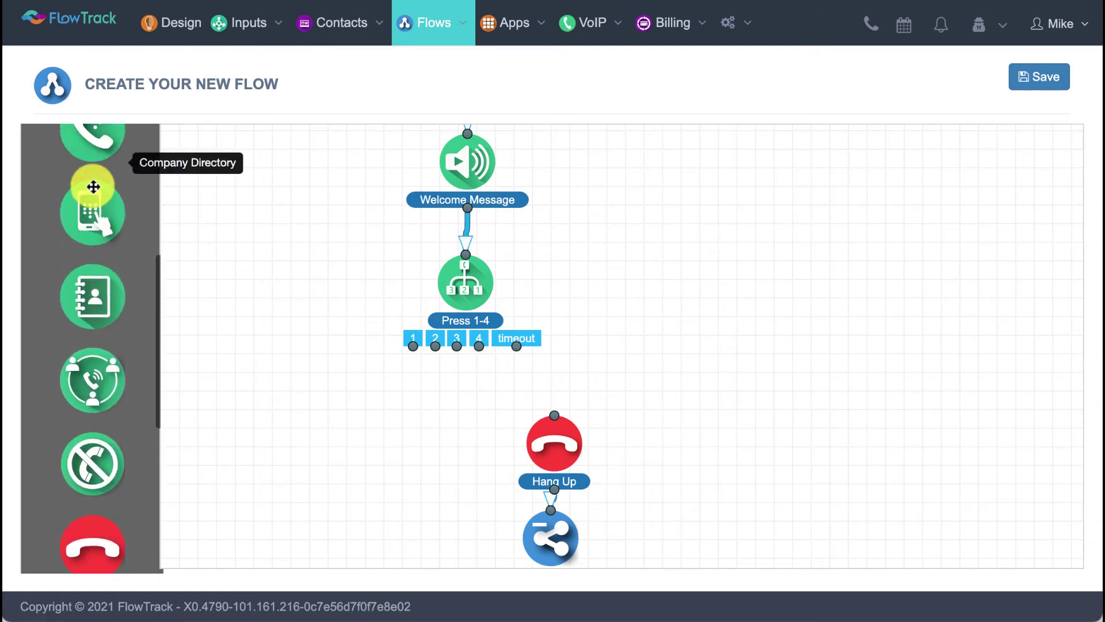
scroll(95, 236, up, 3)
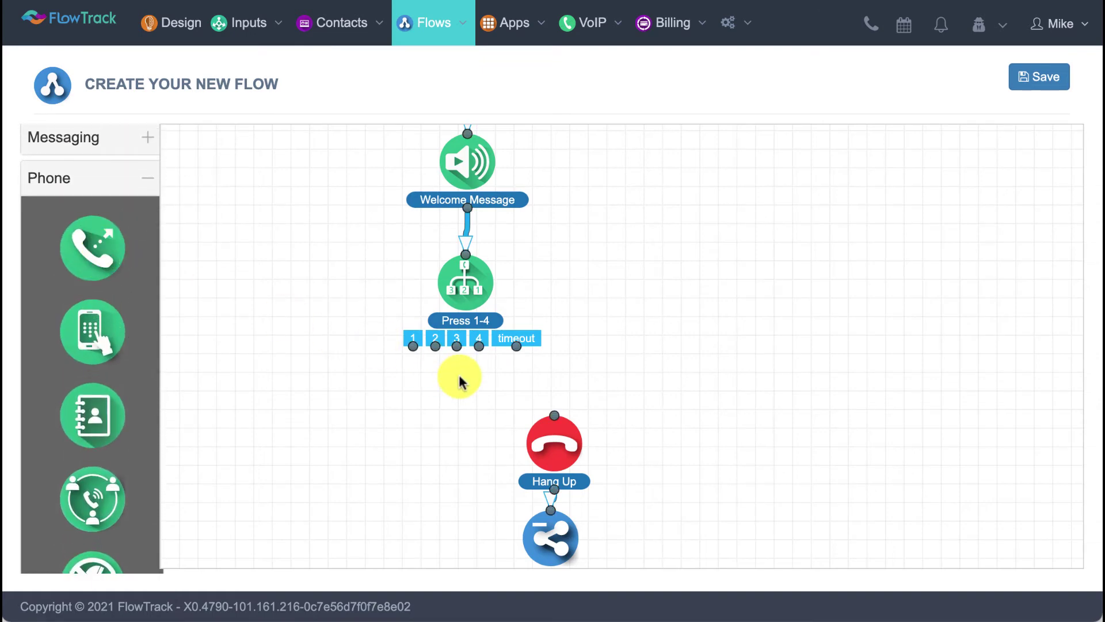
scroll(488, 397, down, 1)
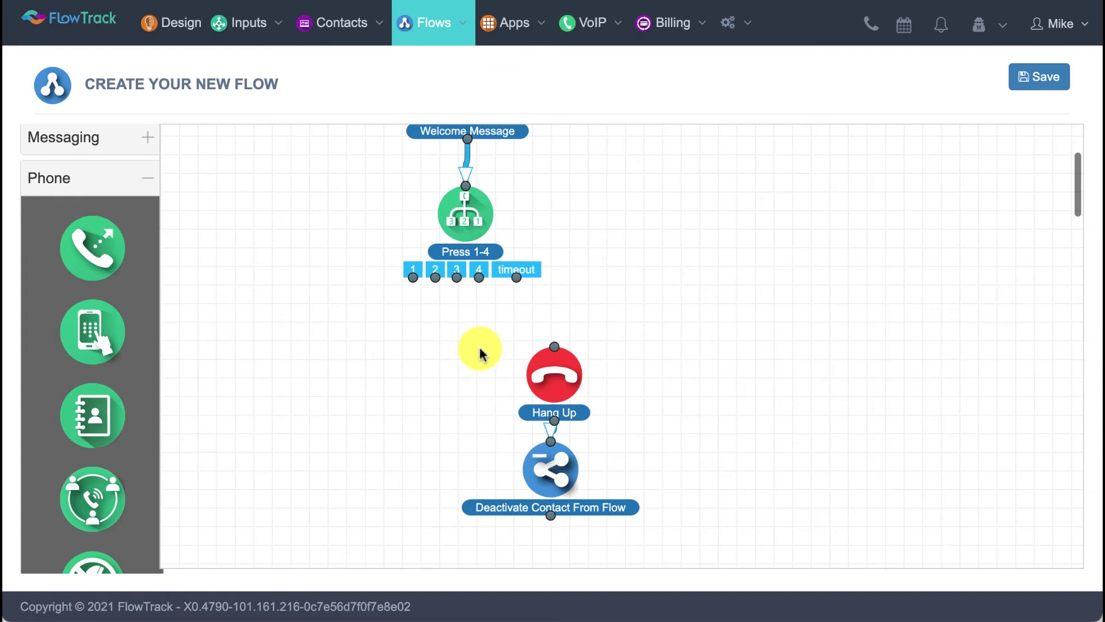
drag(479, 347, 599, 501)
click(628, 532)
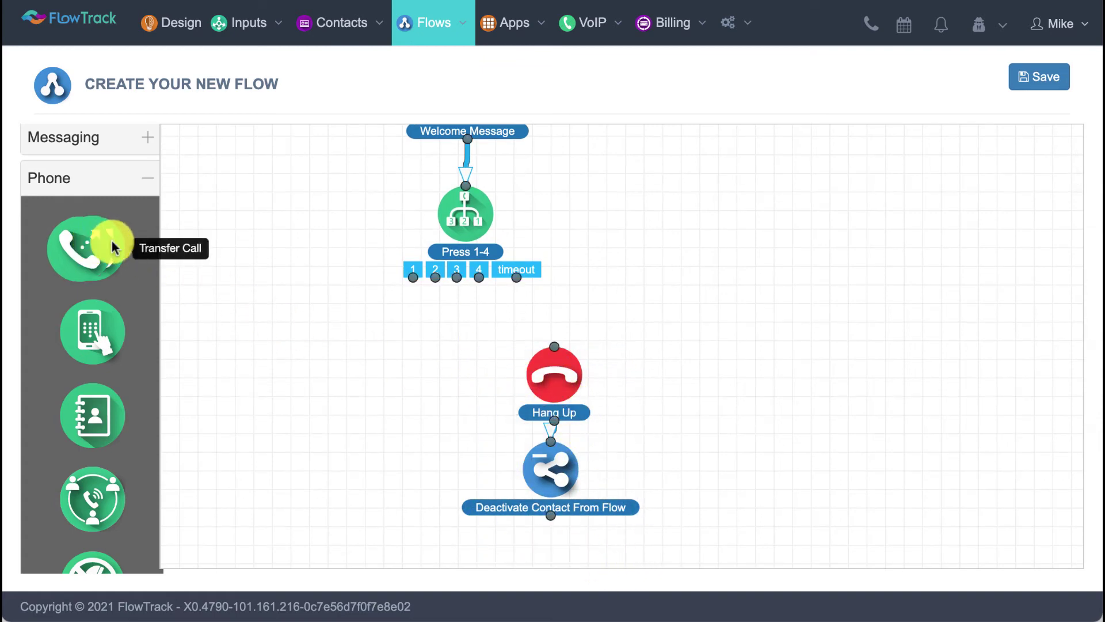
drag(95, 247, 410, 345)
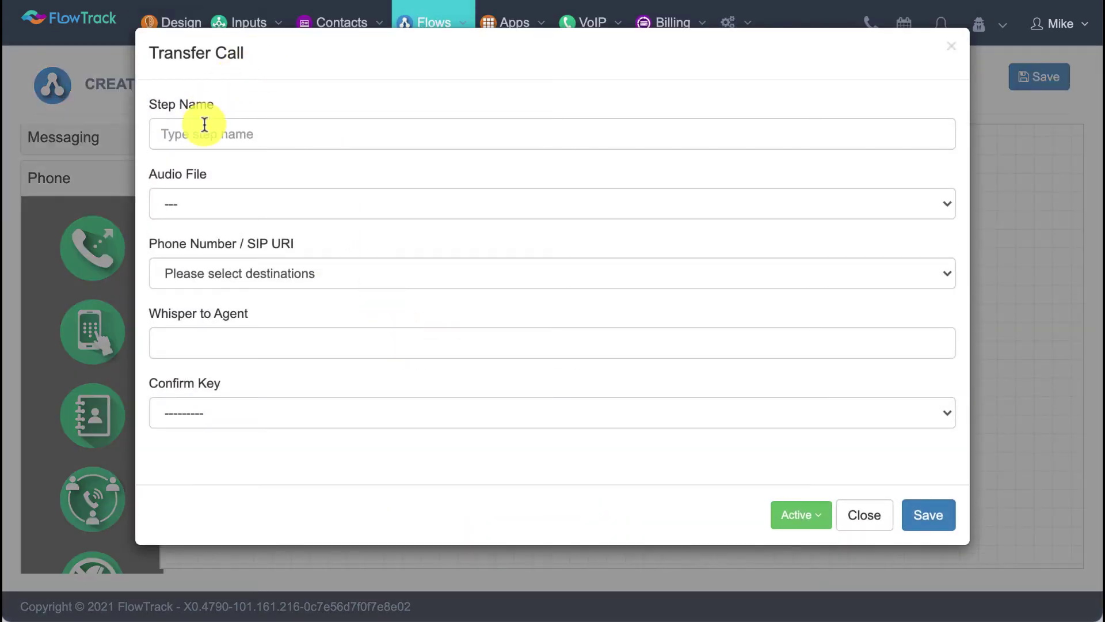
click(204, 124)
text(Forward to Mike)
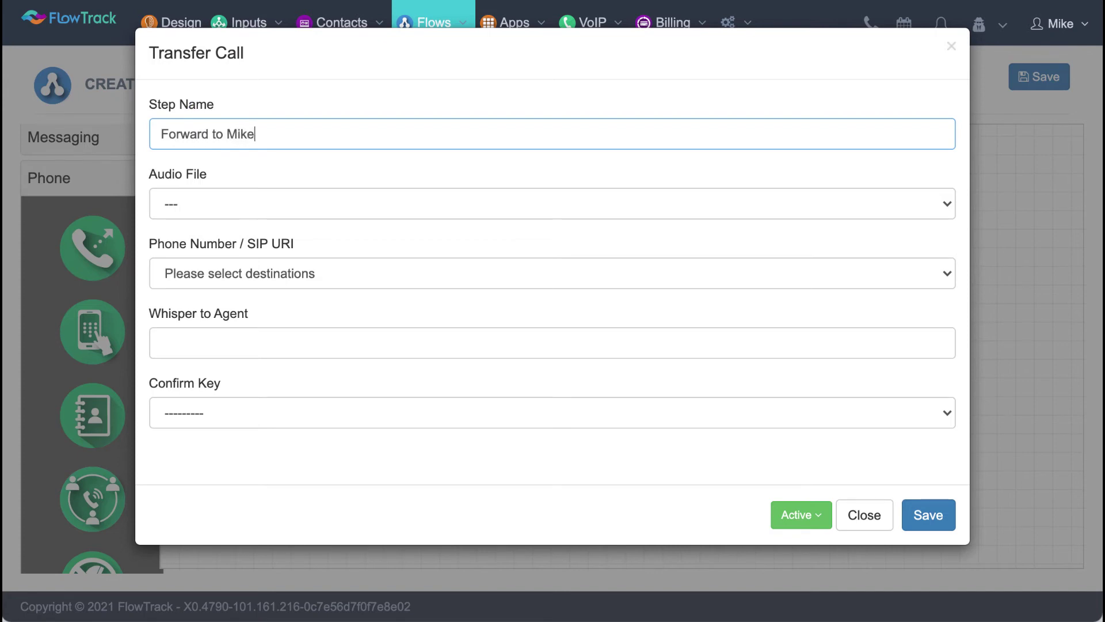
Step: Set the Transfer Call audio to Text To Speech with the script "I'm connecting you call now"
click(278, 203)
click(256, 224)
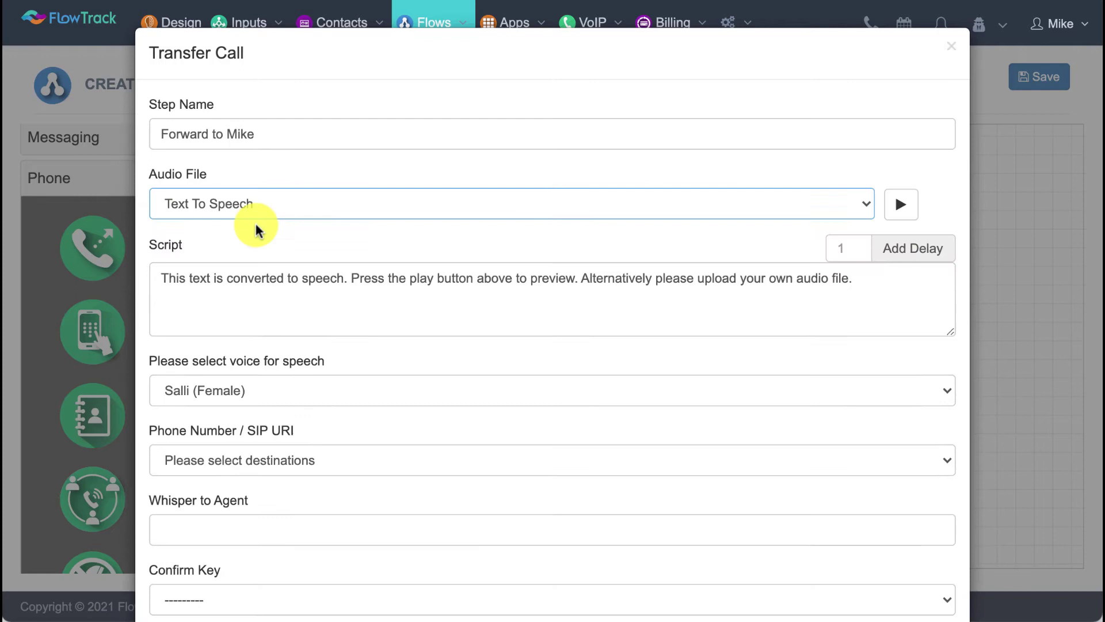
click(295, 288)
key(ctrl+a)
text(I')
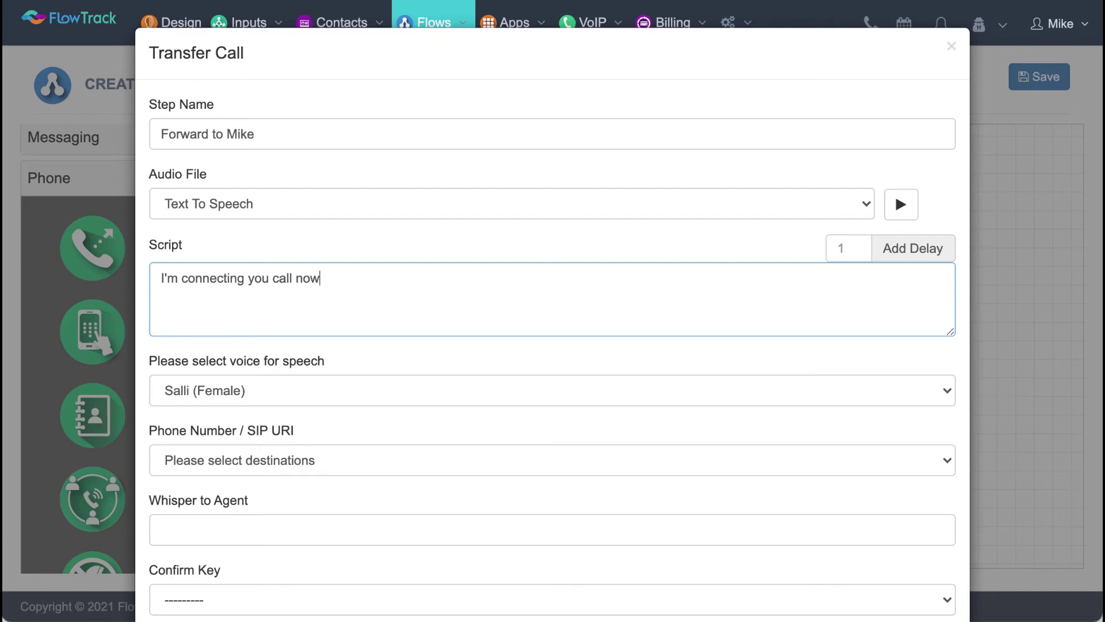
text(m connecting you call now)
Step: Set the transfer destination to Other Phone Number and enter the phone number to transfer to
scroll(394, 432, down, 1)
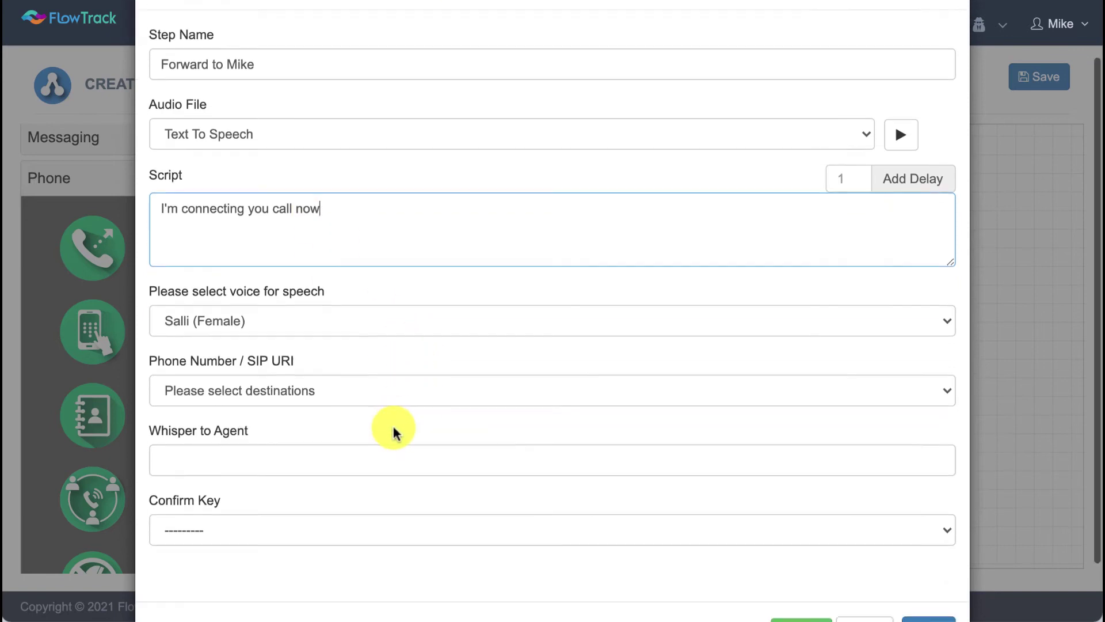
click(300, 383)
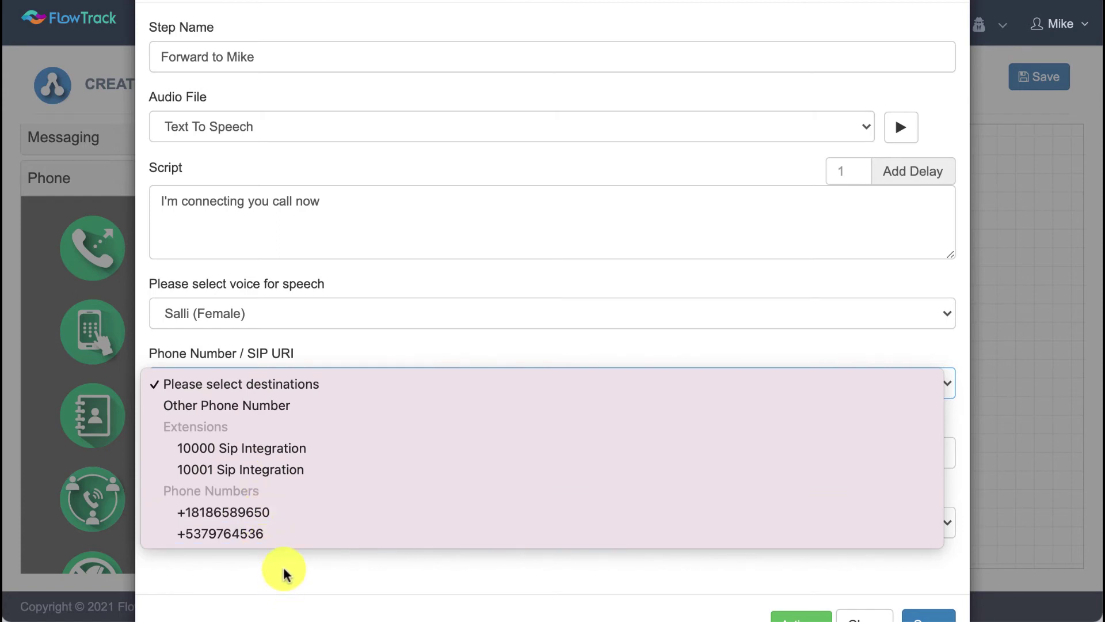
click(256, 409)
click(227, 454)
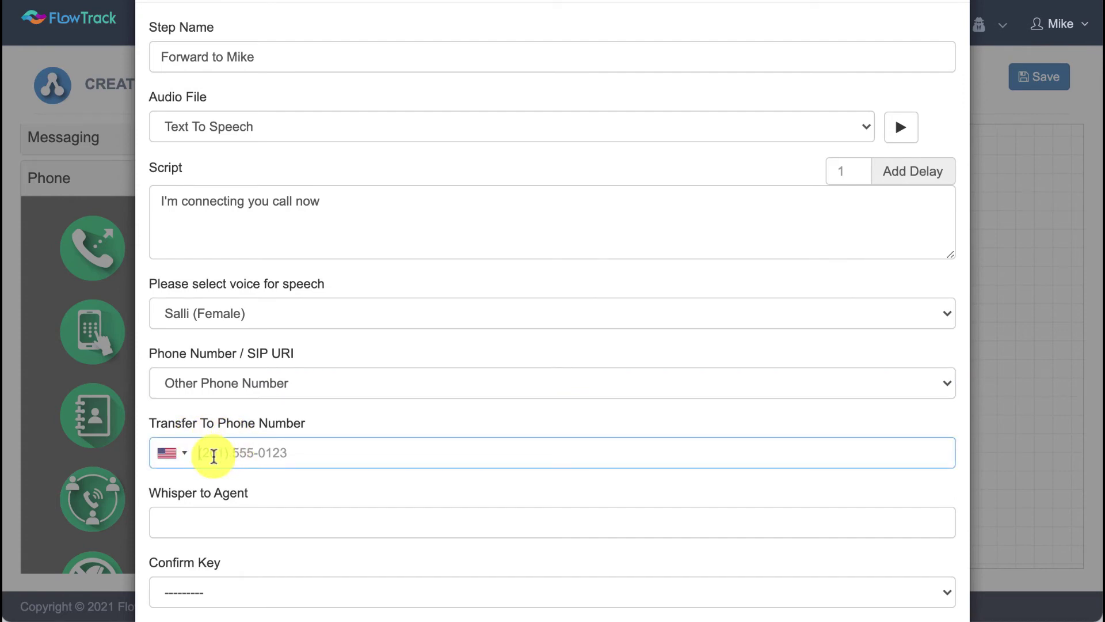
text(7145551212)
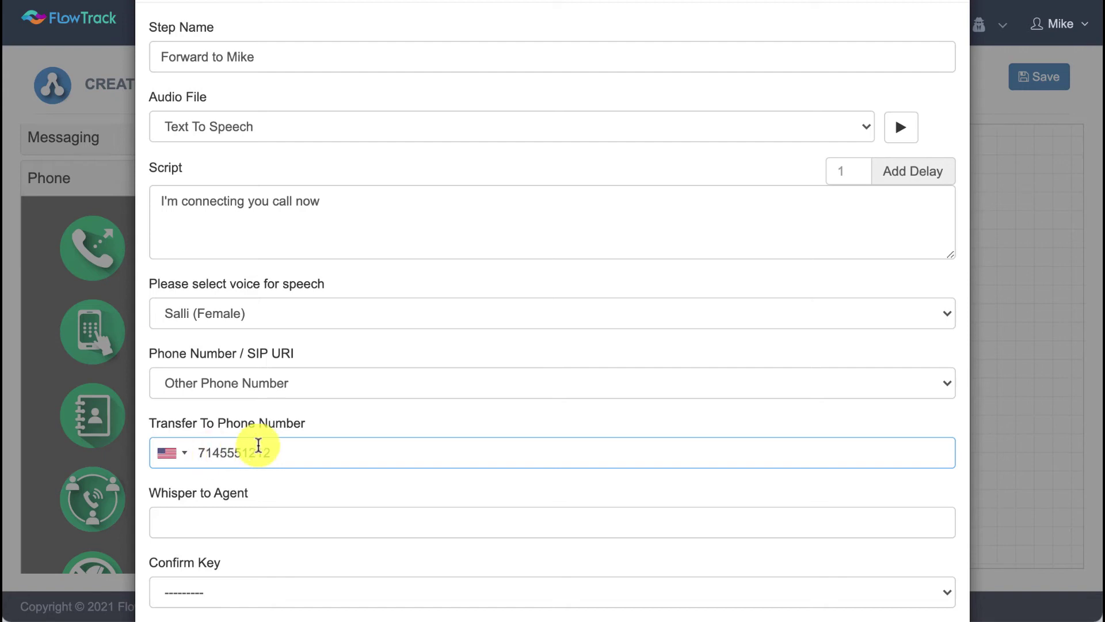
scroll(263, 441, down, 3)
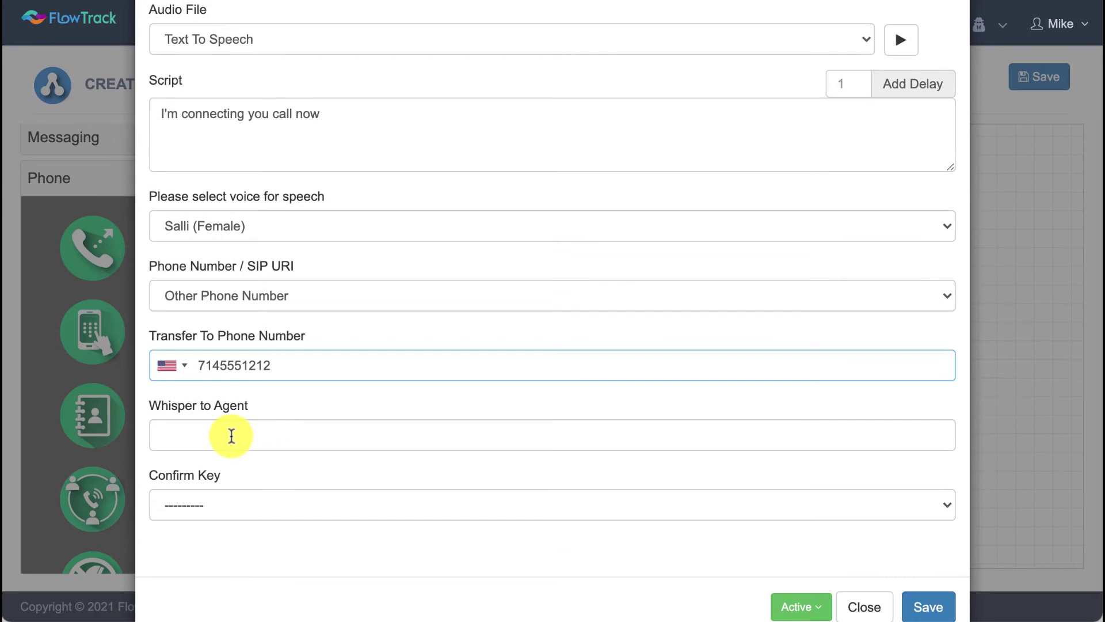
Step: Set the agent whisper to "Customer calling" with confirm key 0, and save the Transfer Call step
drag(142, 403, 259, 407)
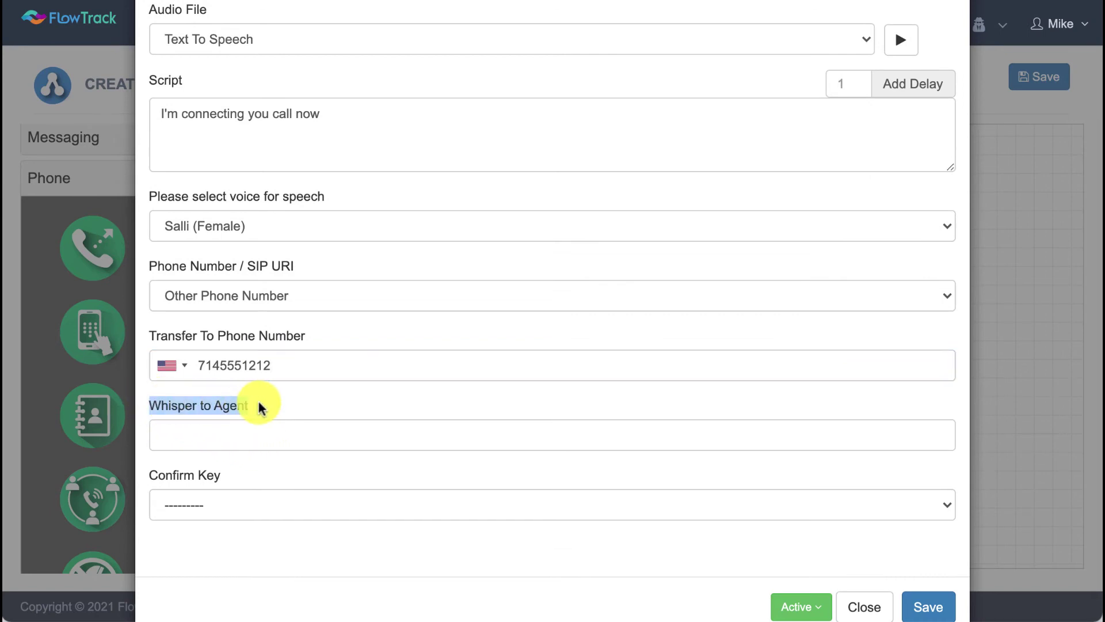
click(228, 427)
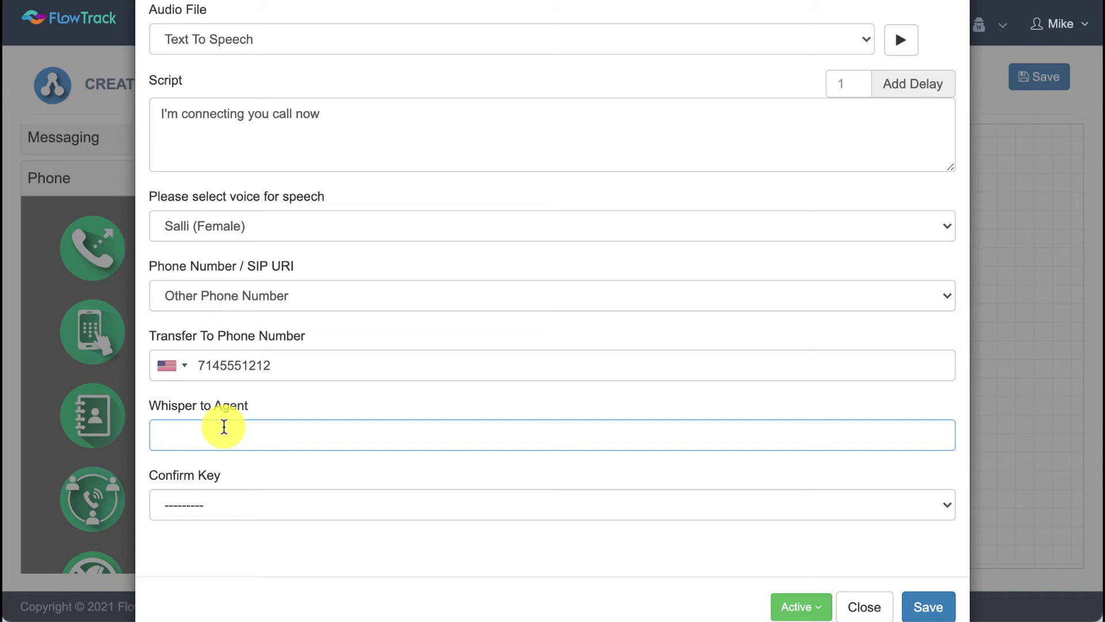
text(Customer calling)
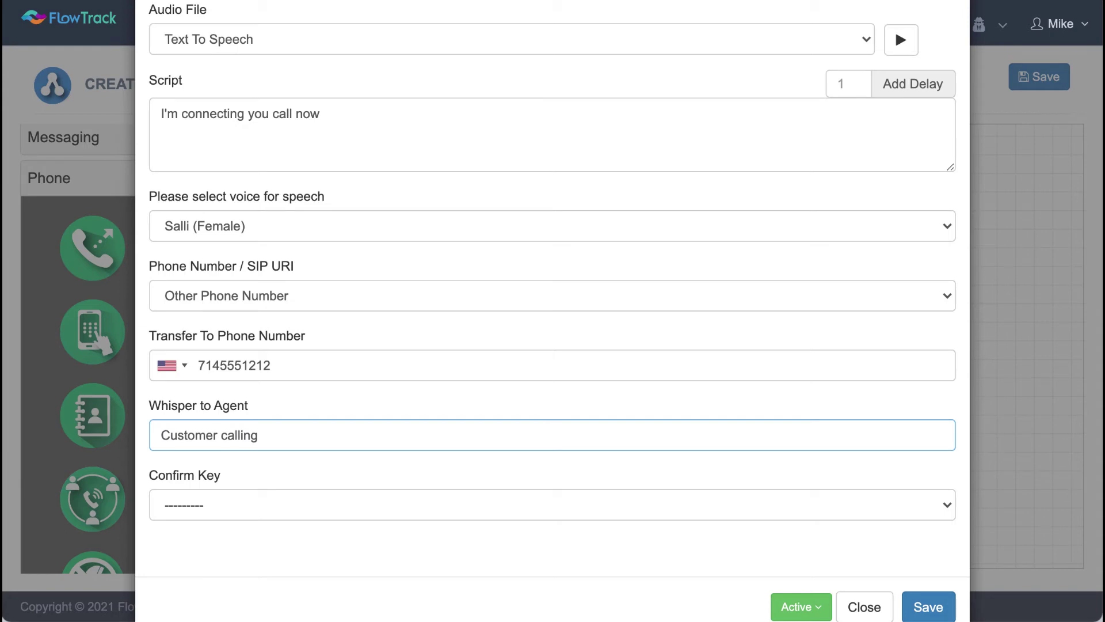
click(215, 506)
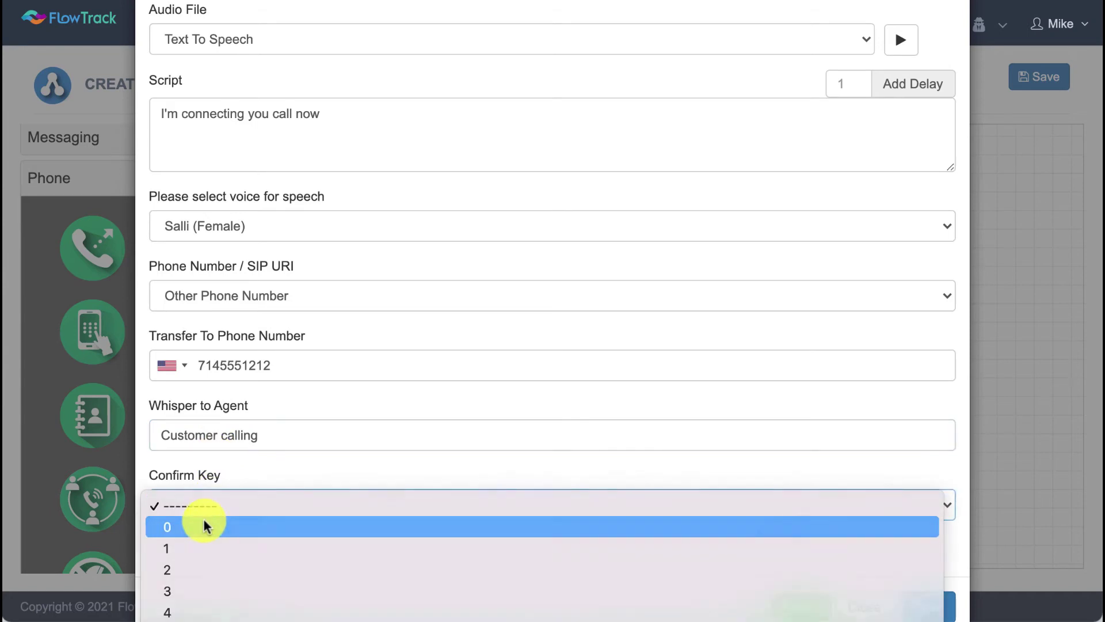
click(205, 525)
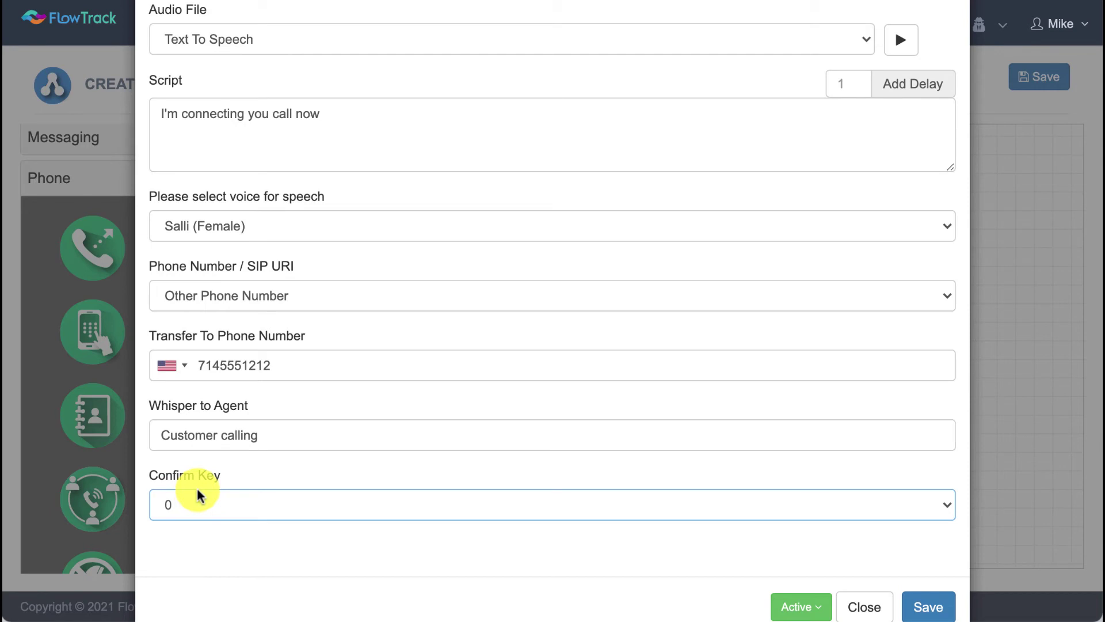
scroll(201, 495, down, 1)
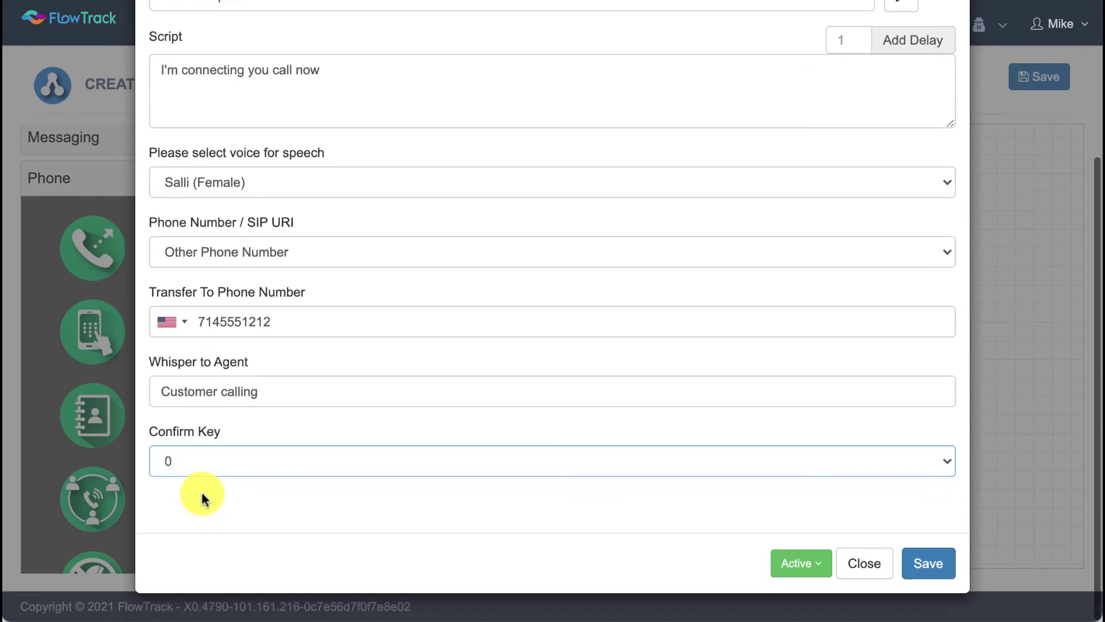
click(921, 567)
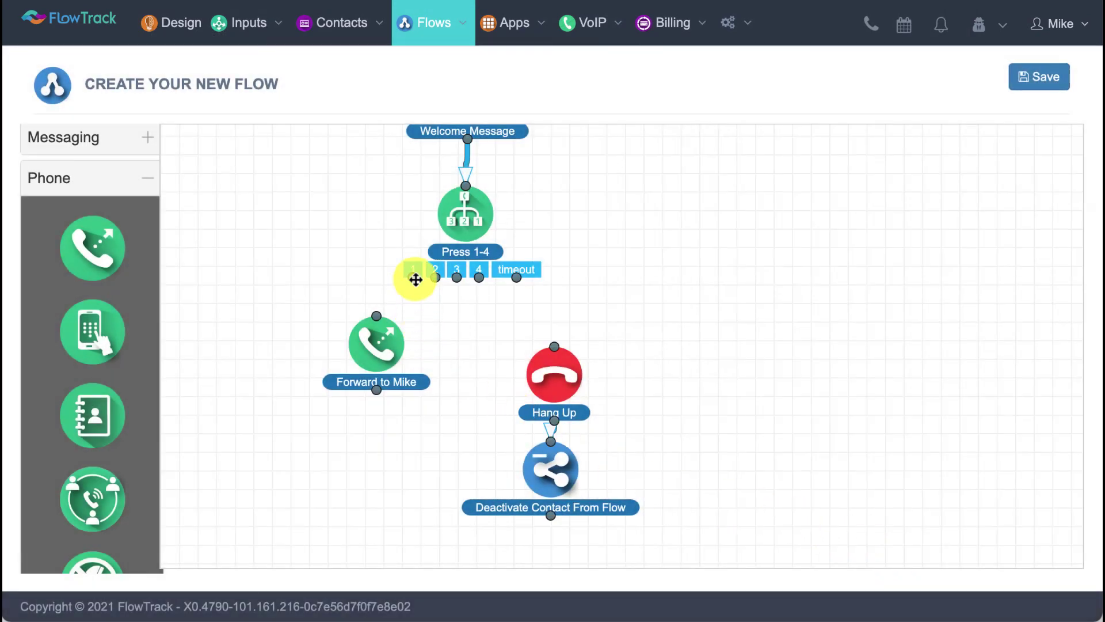
Step: Connect keypad option 1 to the Transfer Call step and move Hang Up and Deactivate Contact From Flow below it
drag(415, 279, 382, 363)
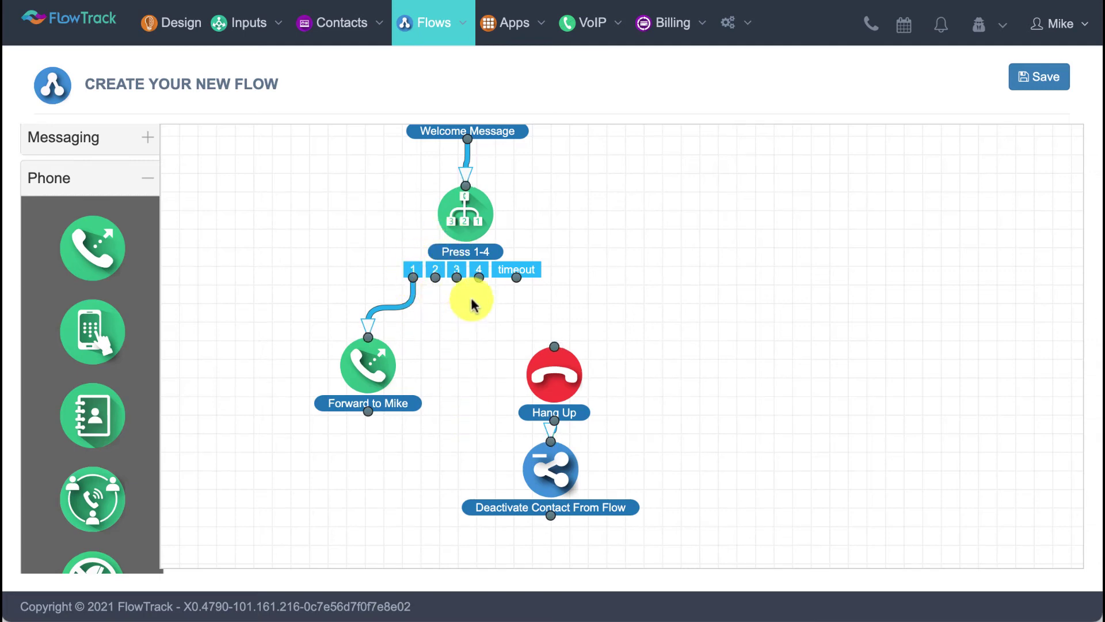
scroll(703, 349, down, 3)
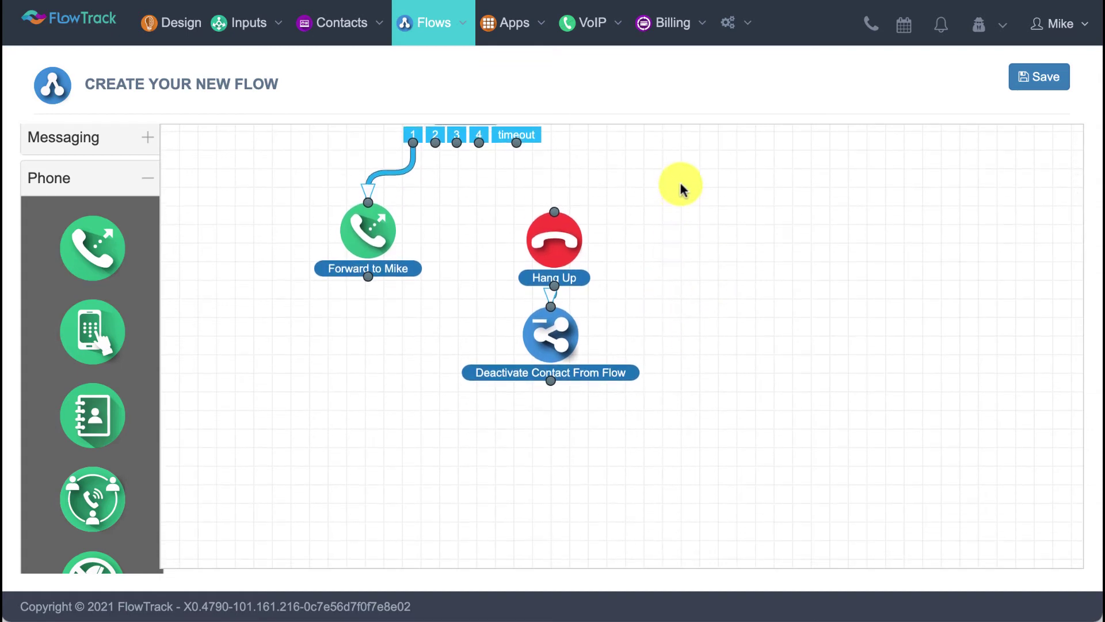
drag(681, 185, 447, 448)
drag(579, 234, 443, 387)
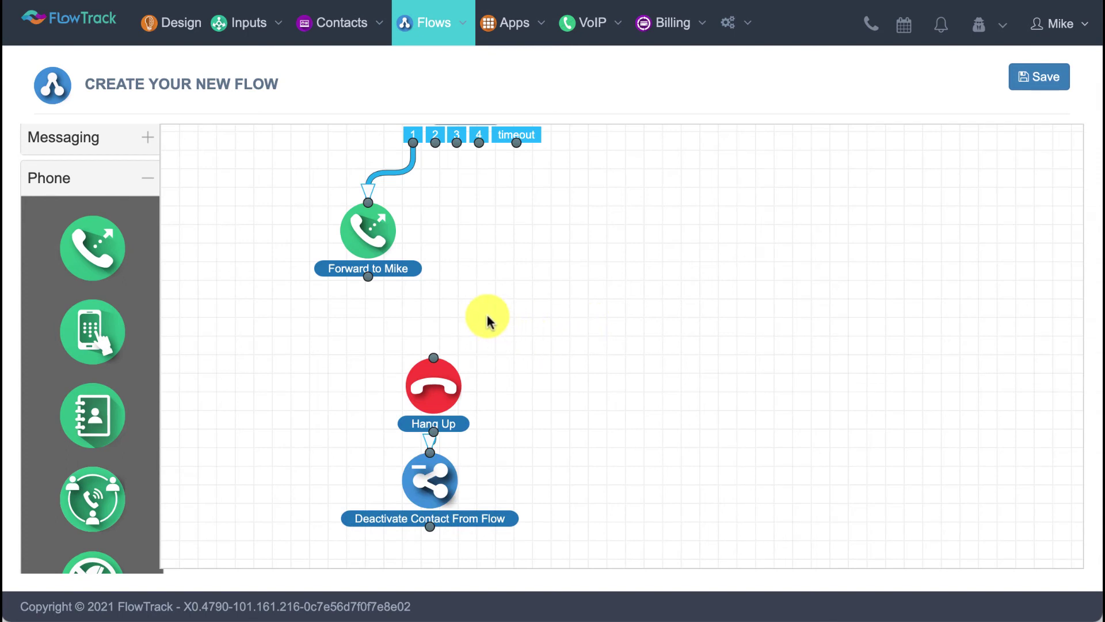
Step: Connect the Transfer Call step and the IVR's 2, 3, 4 and timeout outputs to Hang Up
scroll(489, 316, up, 3)
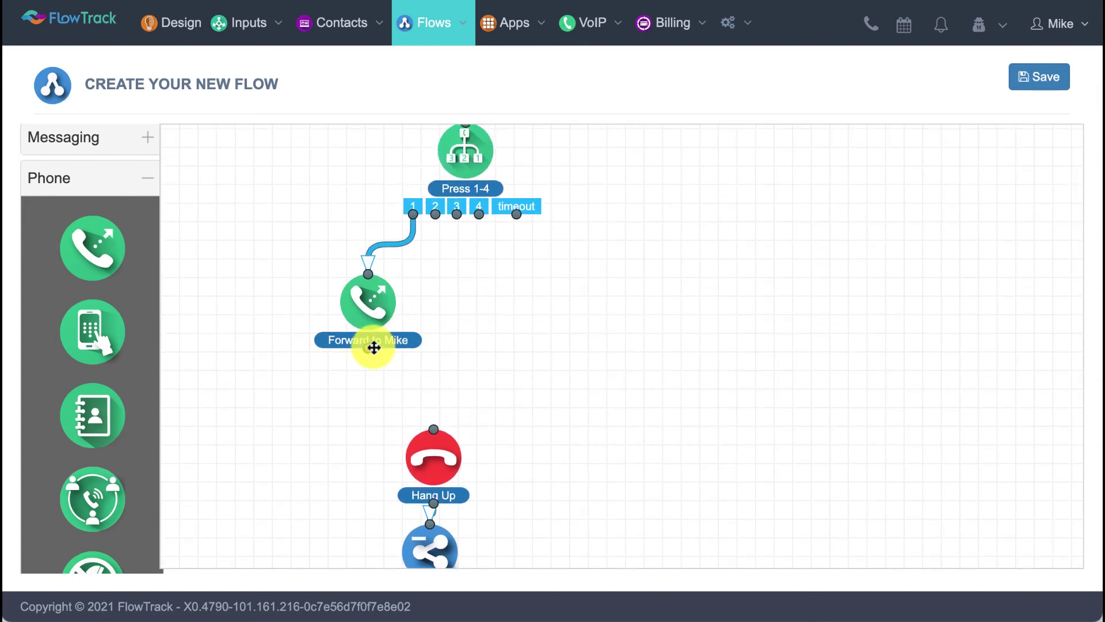
drag(368, 351, 433, 432)
drag(435, 214, 443, 432)
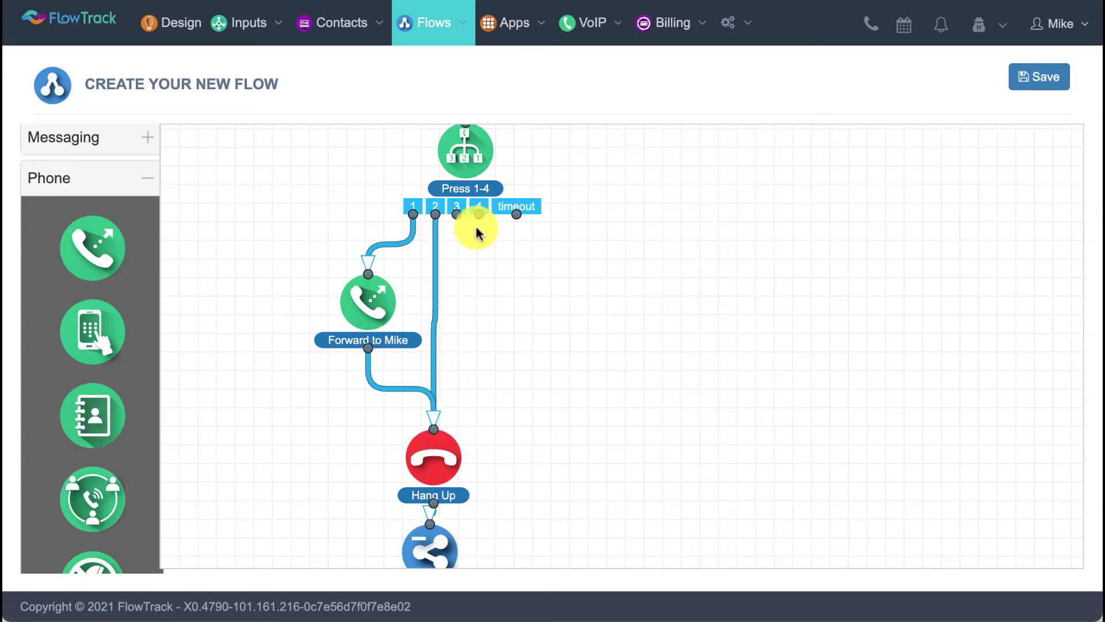
drag(457, 214, 444, 431)
drag(479, 215, 444, 432)
drag(520, 226, 434, 436)
scroll(495, 256, up, 3)
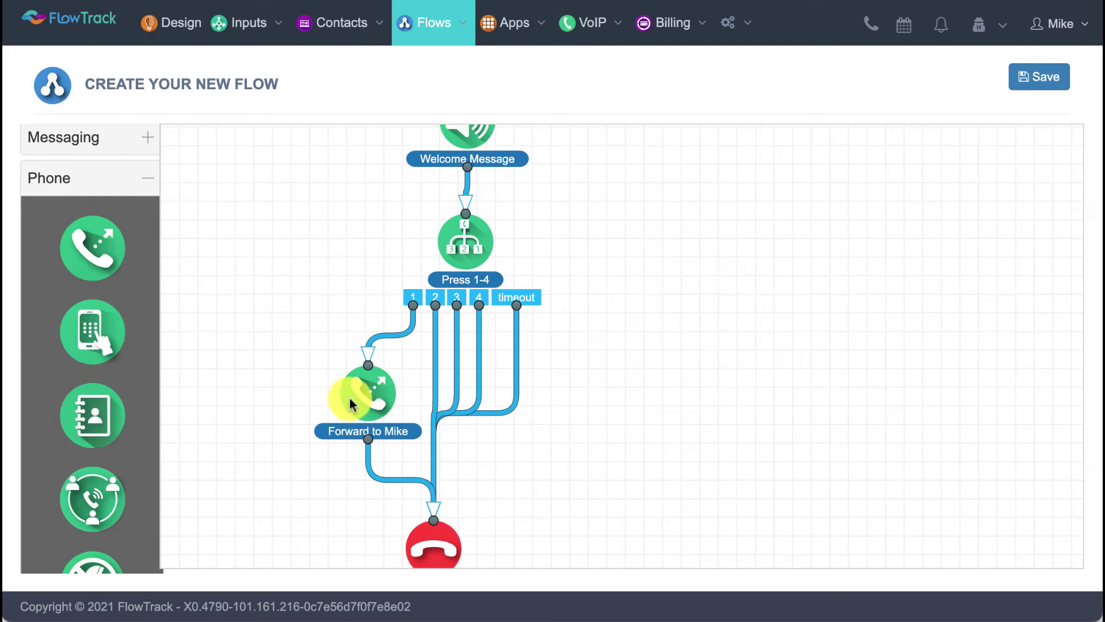
scroll(444, 470, down, 5)
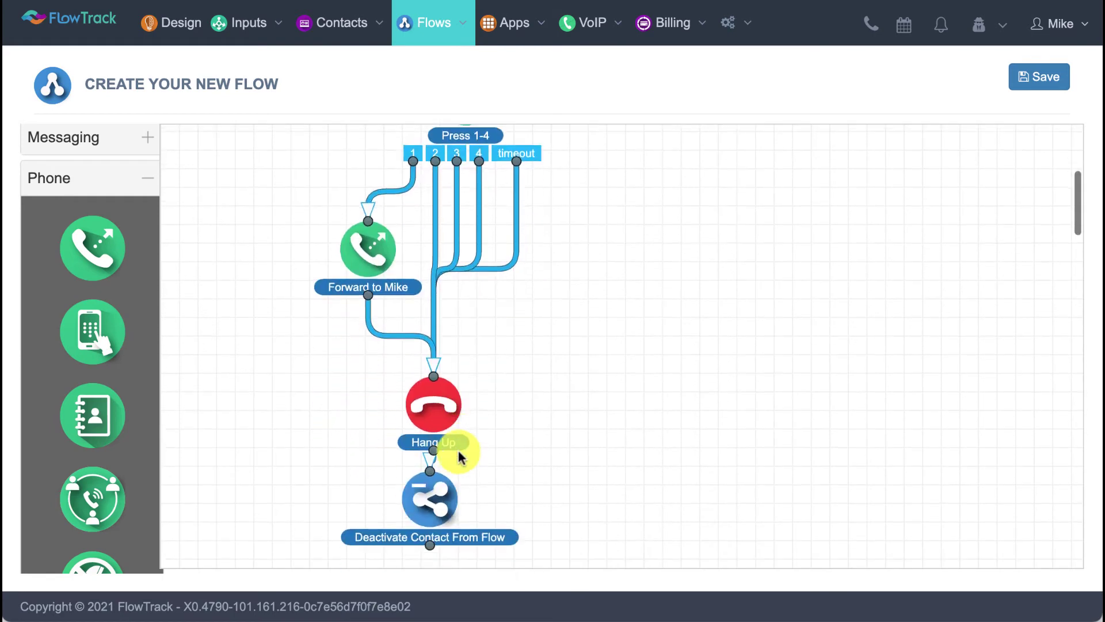
scroll(459, 451, up, 10)
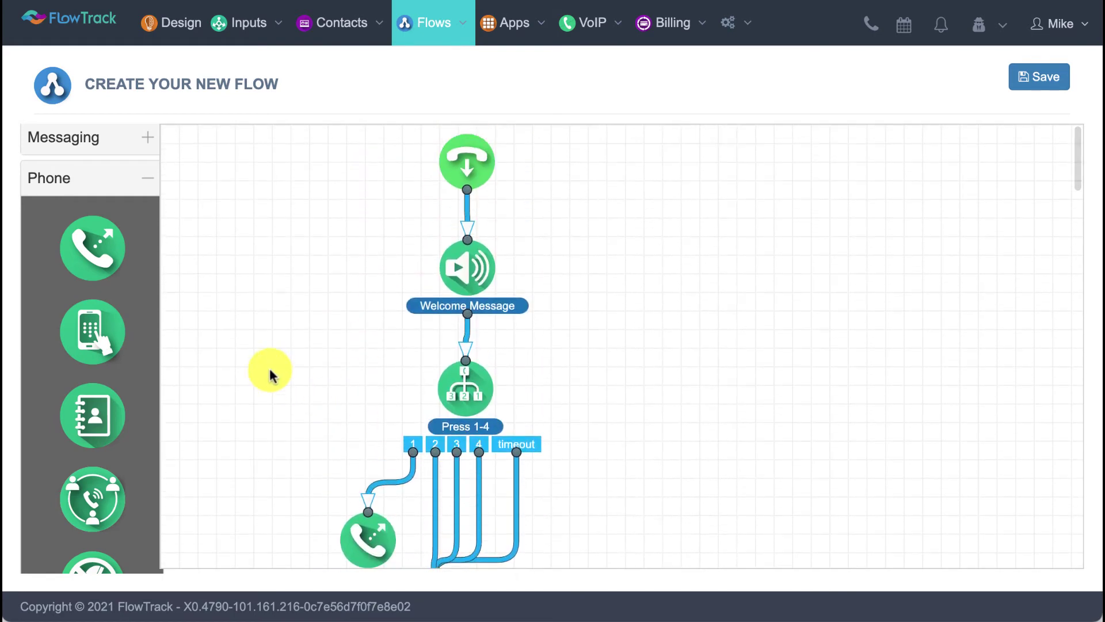
Step: Examine the Messaging step types available for the flow
scroll(420, 375, down, 2)
scroll(346, 363, up, 2)
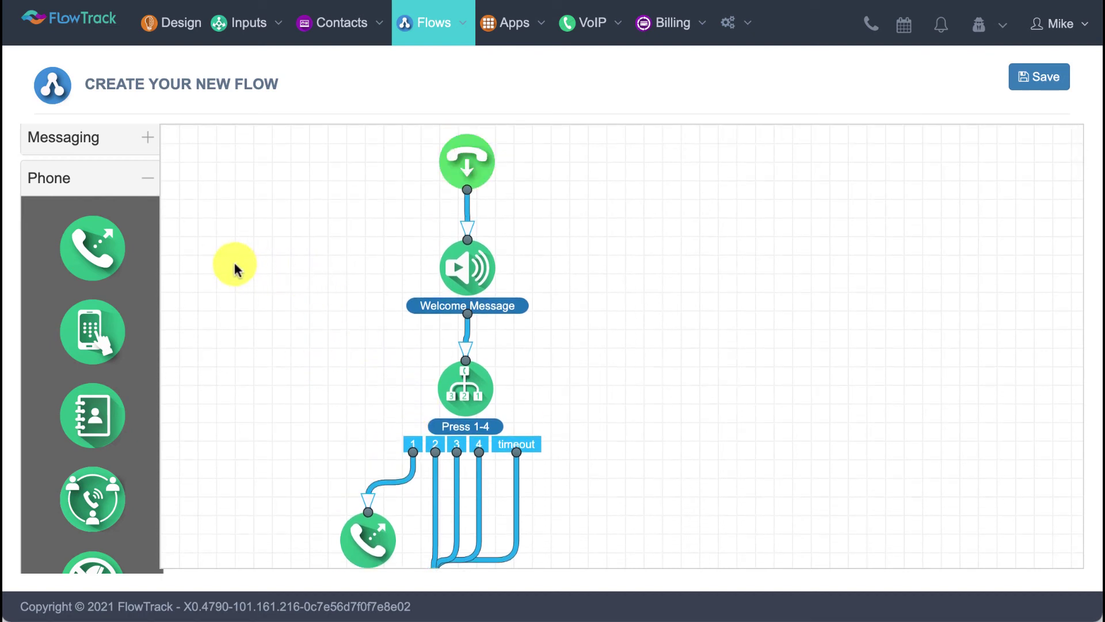
click(128, 185)
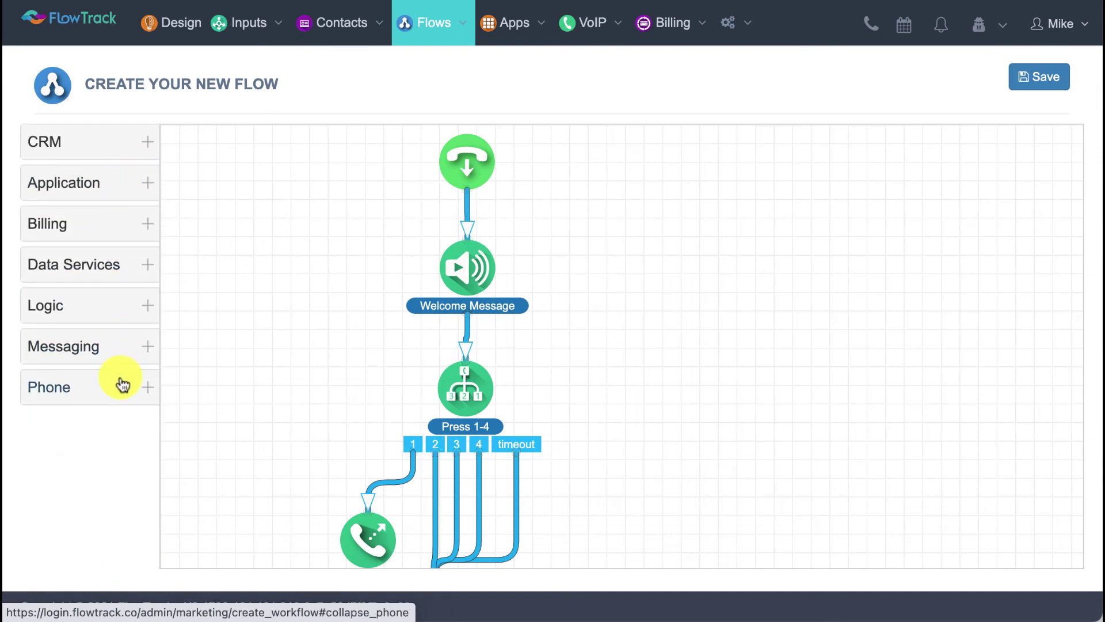
click(116, 348)
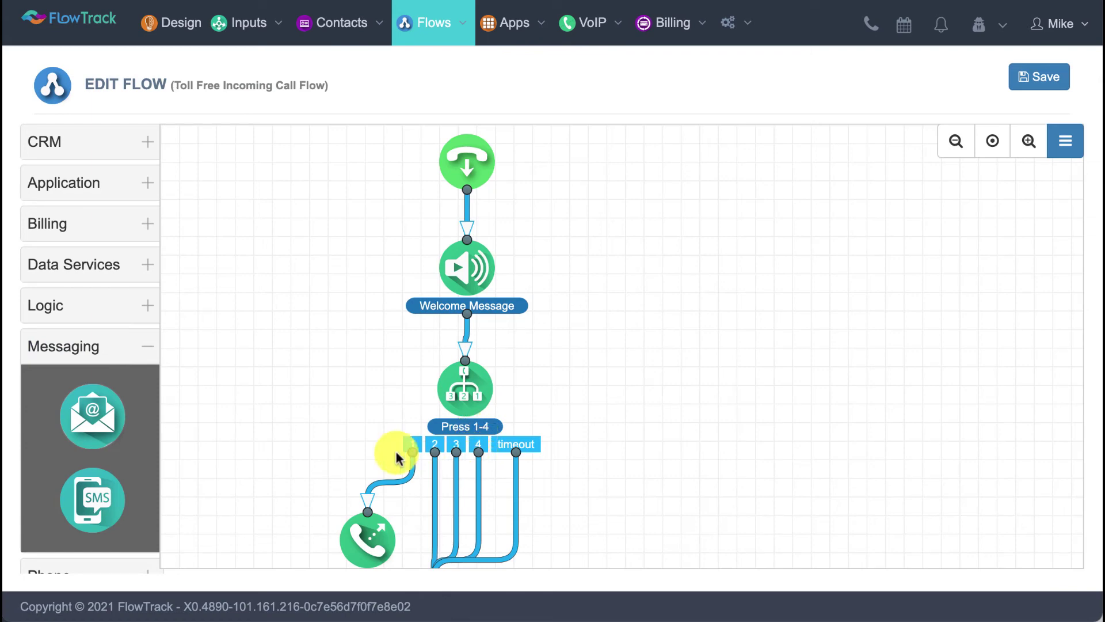
mouse_move(104, 420)
mouse_down()
mouse_move(582, 511)
mouse_move(113, 447)
mouse_move(116, 427)
mouse_up()
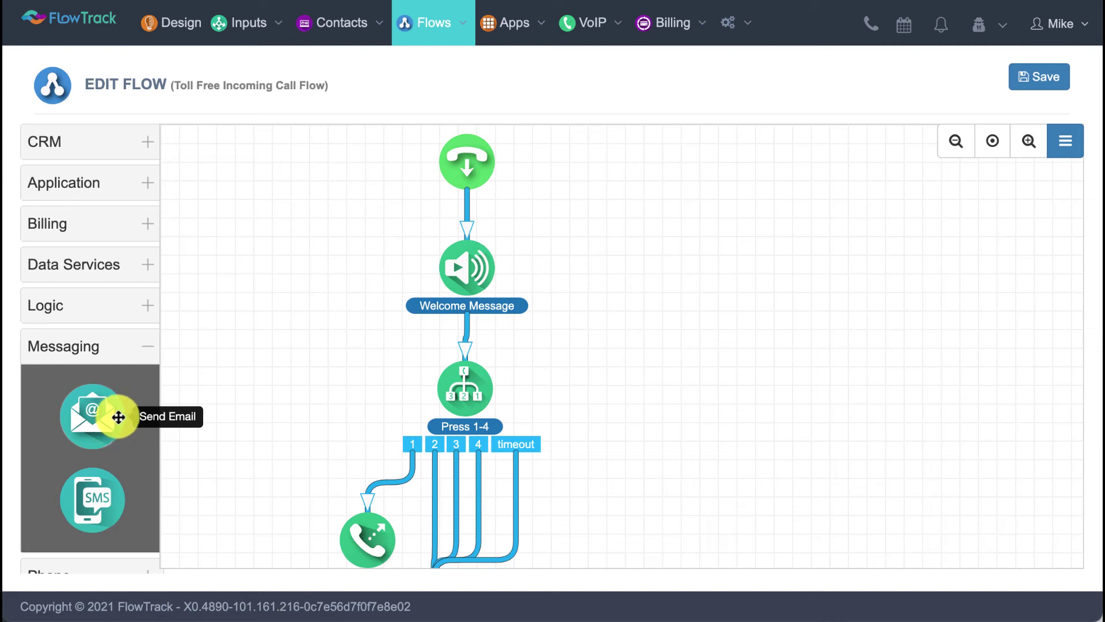
drag(116, 410, 179, 366)
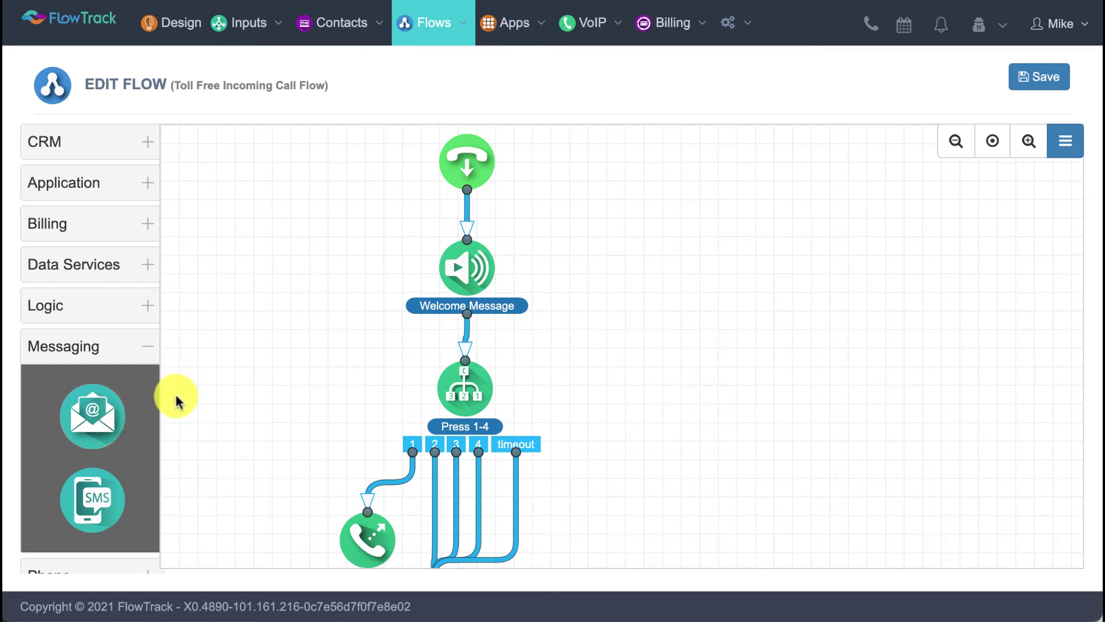
scroll(136, 410, down, 1)
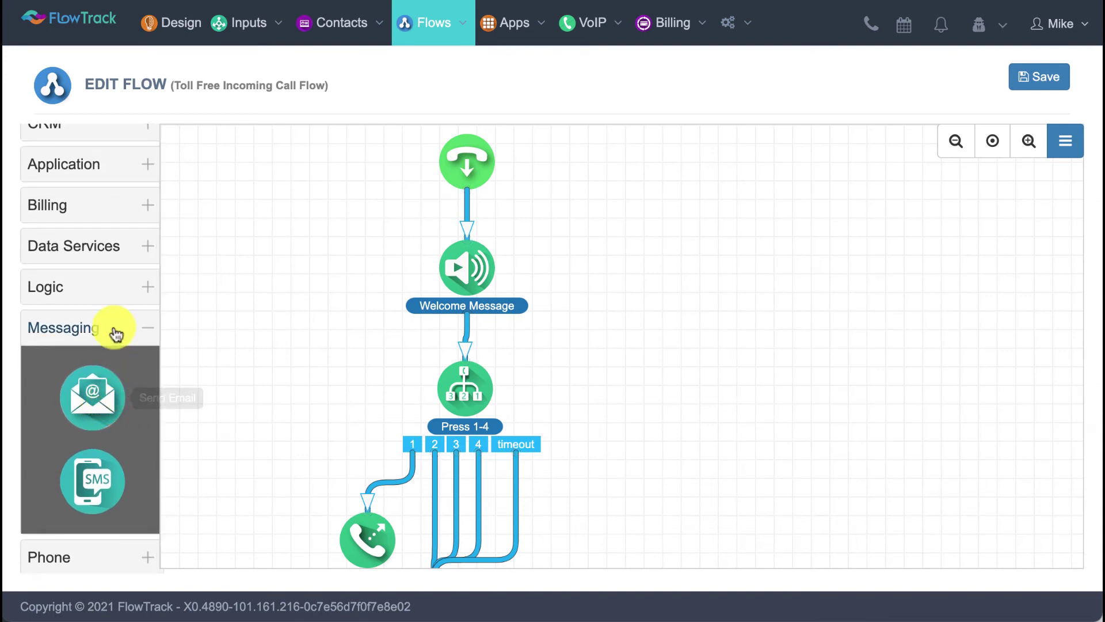
Step: Add a Condition logic step beside the IVR menu and name it "Has Subscription?"
click(121, 299)
scroll(119, 348, down, 2)
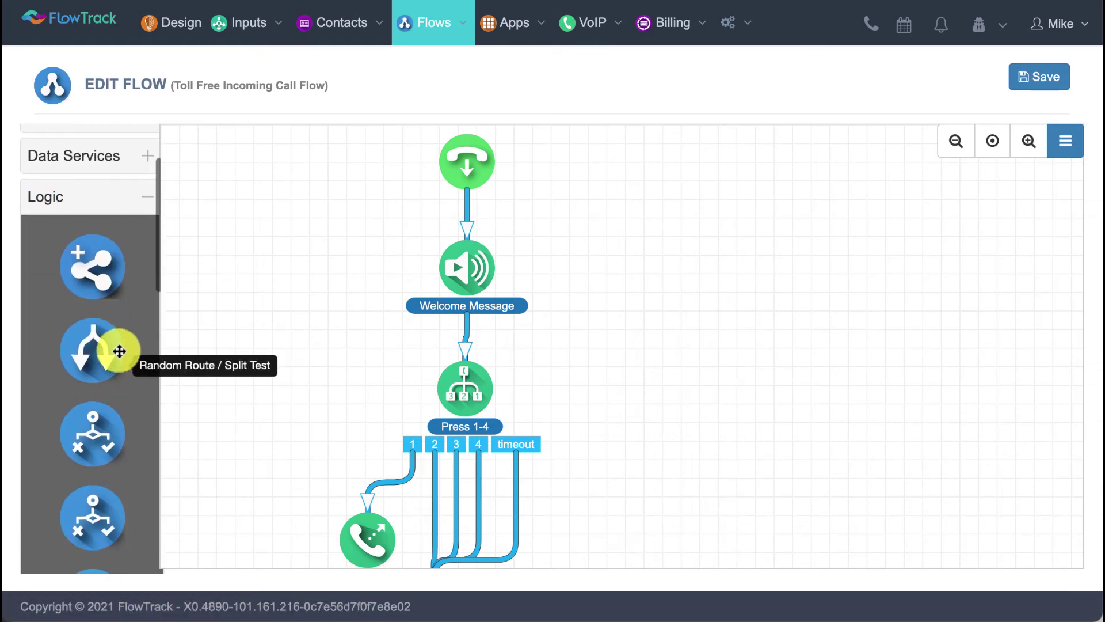
drag(93, 437, 622, 462)
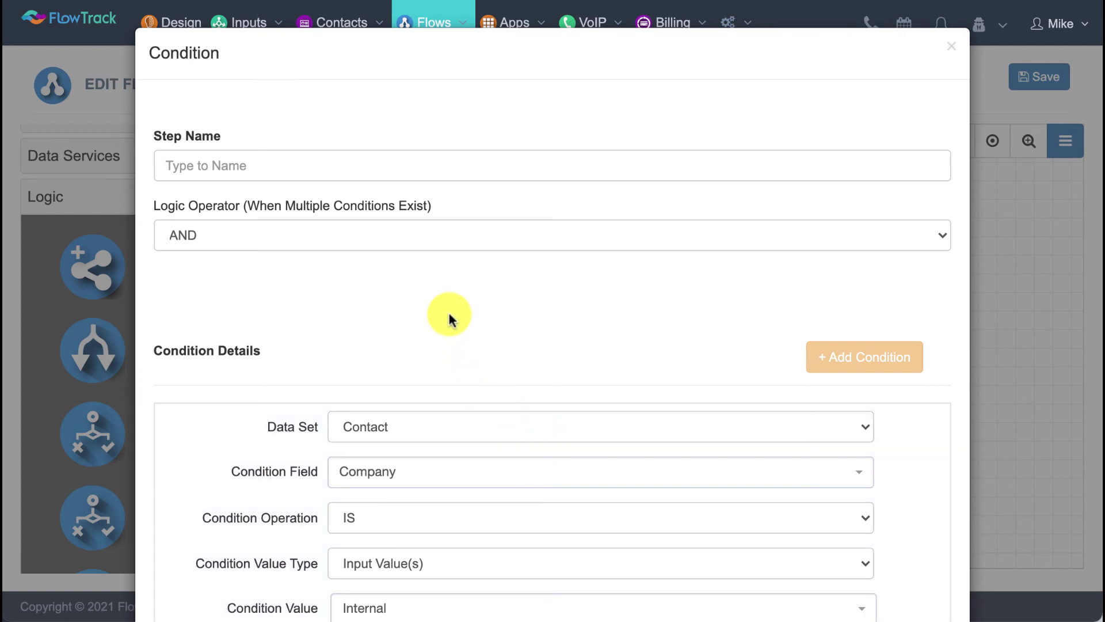
scroll(448, 311, down, 2)
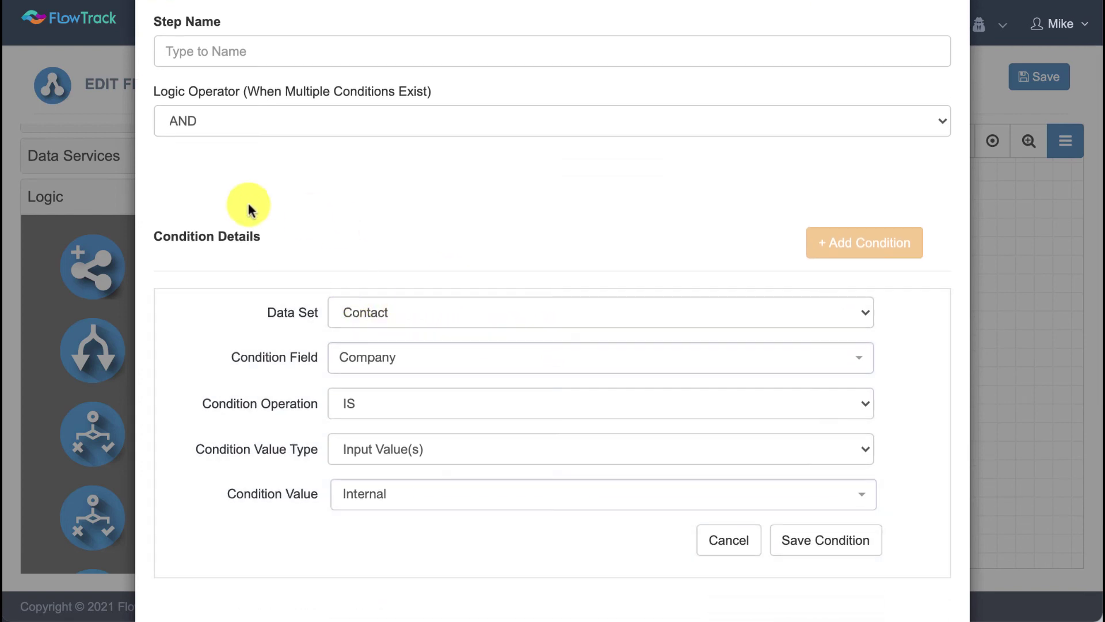
click(193, 41)
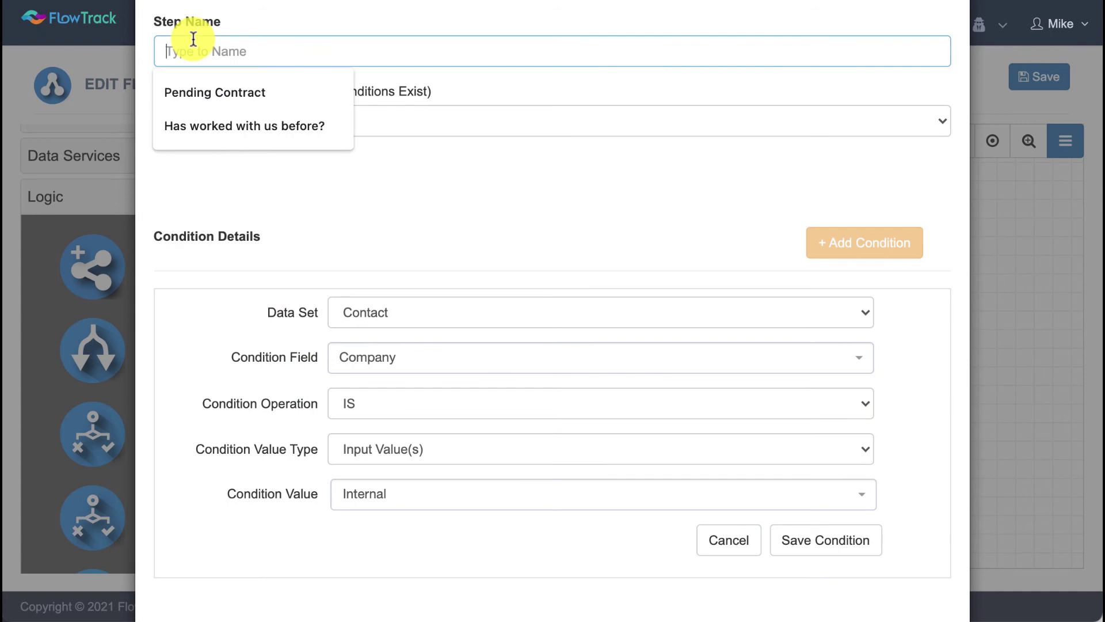
text(Has)
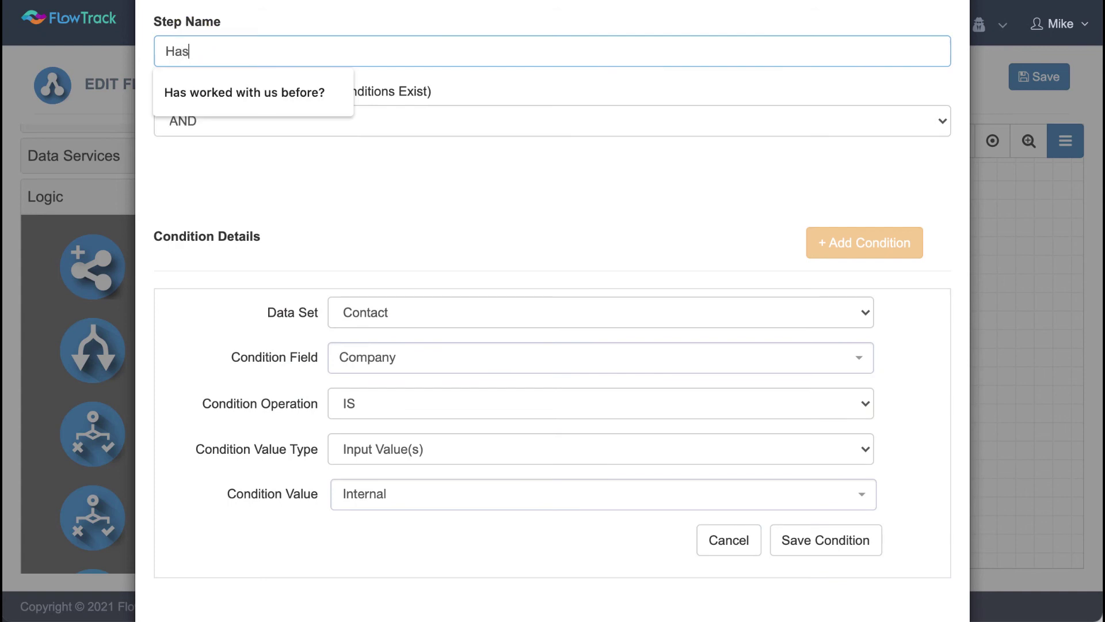
text( Subscription?)
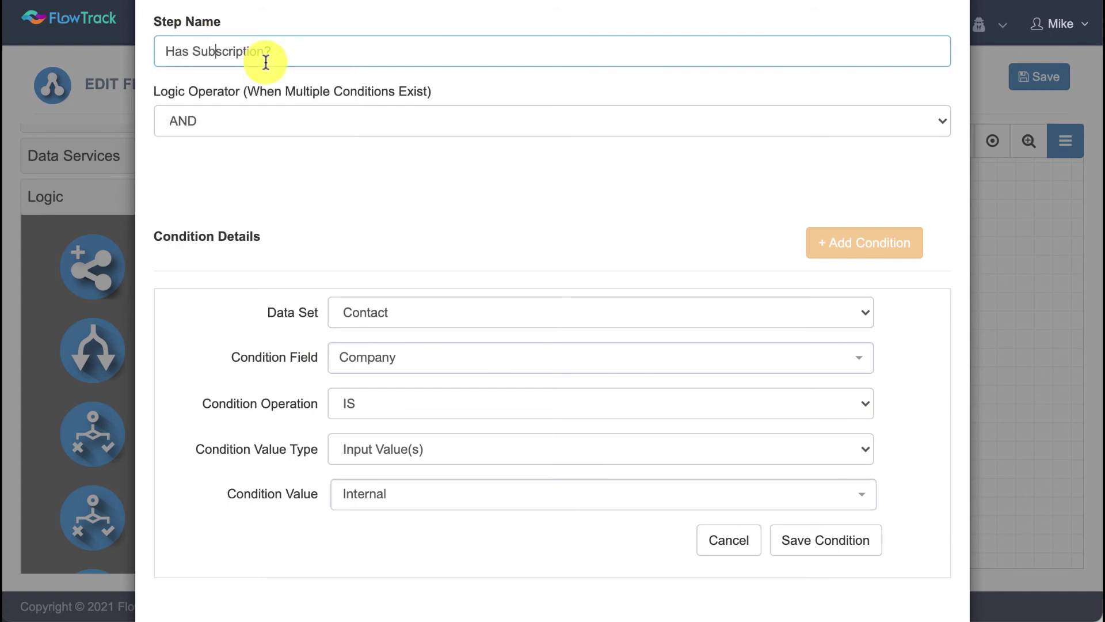
Step: Set the condition to Billing - Subscriptions Active Count Greater Than 0, and save the Condition step
click(453, 313)
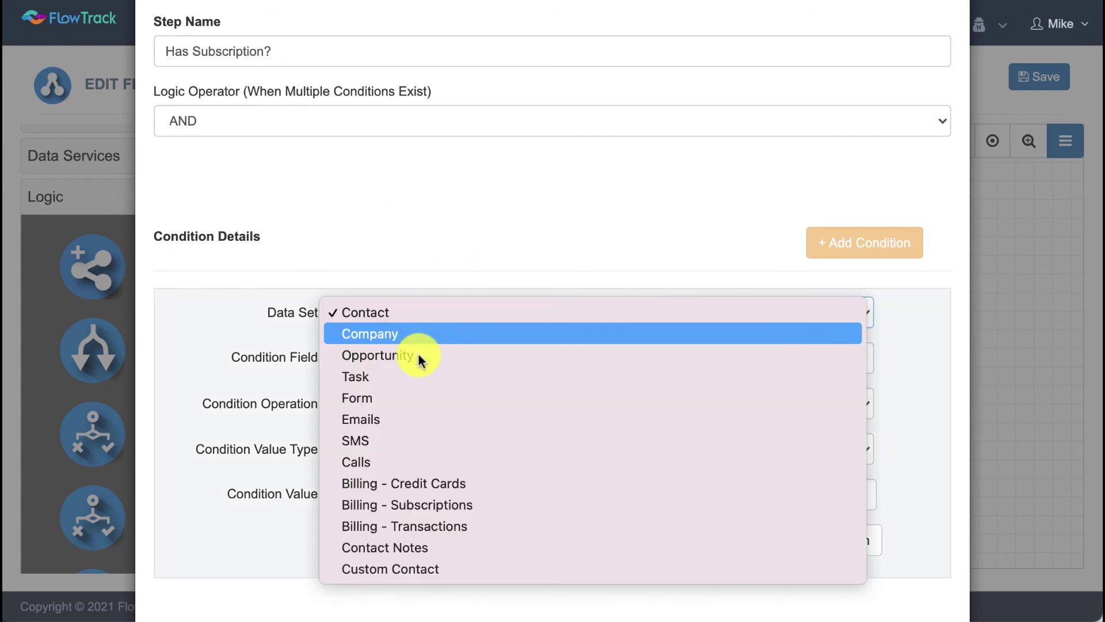
click(414, 503)
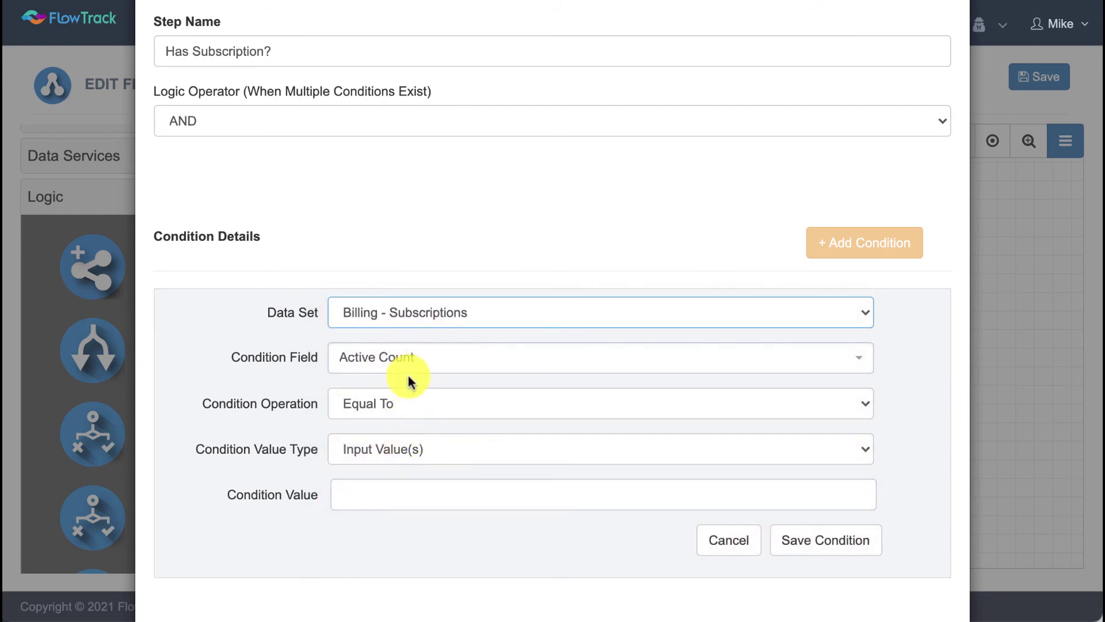
click(395, 403)
click(420, 450)
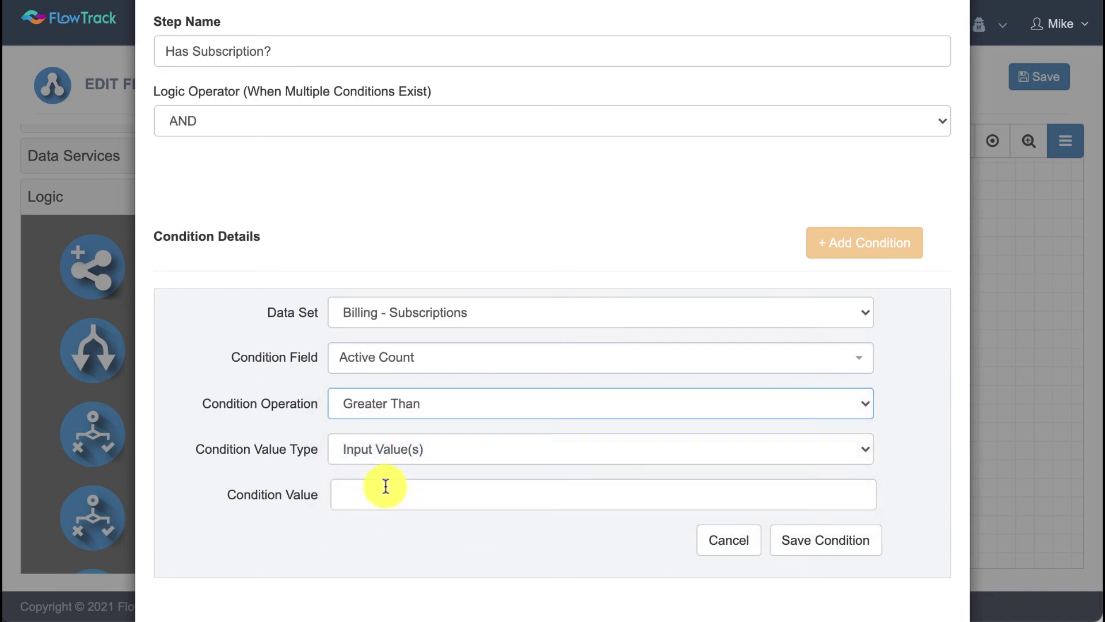
click(386, 486)
text(0)
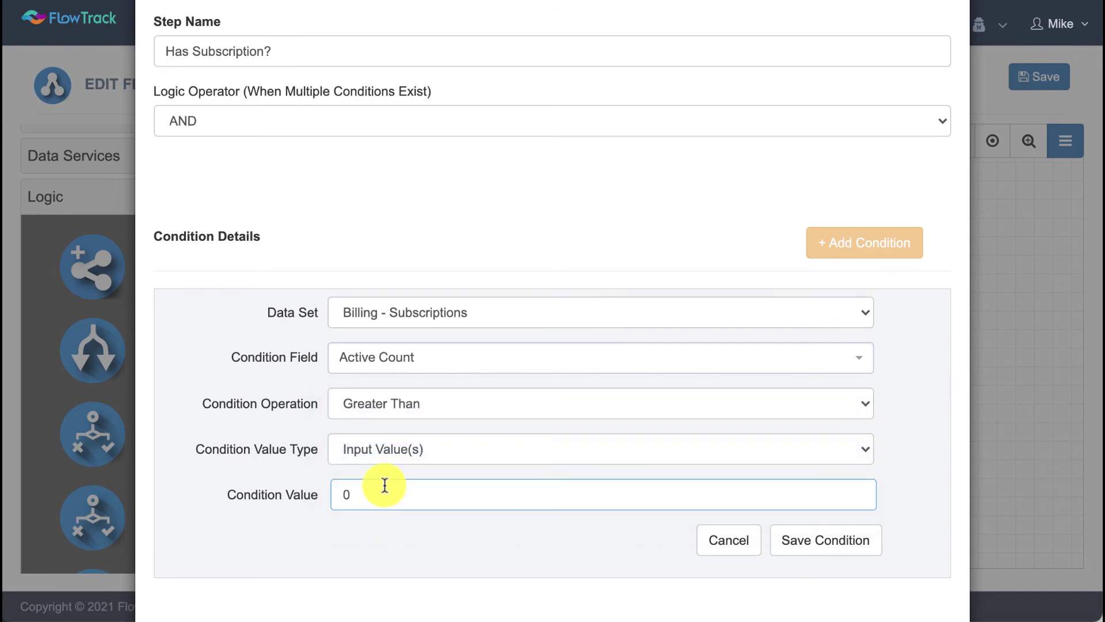
click(829, 544)
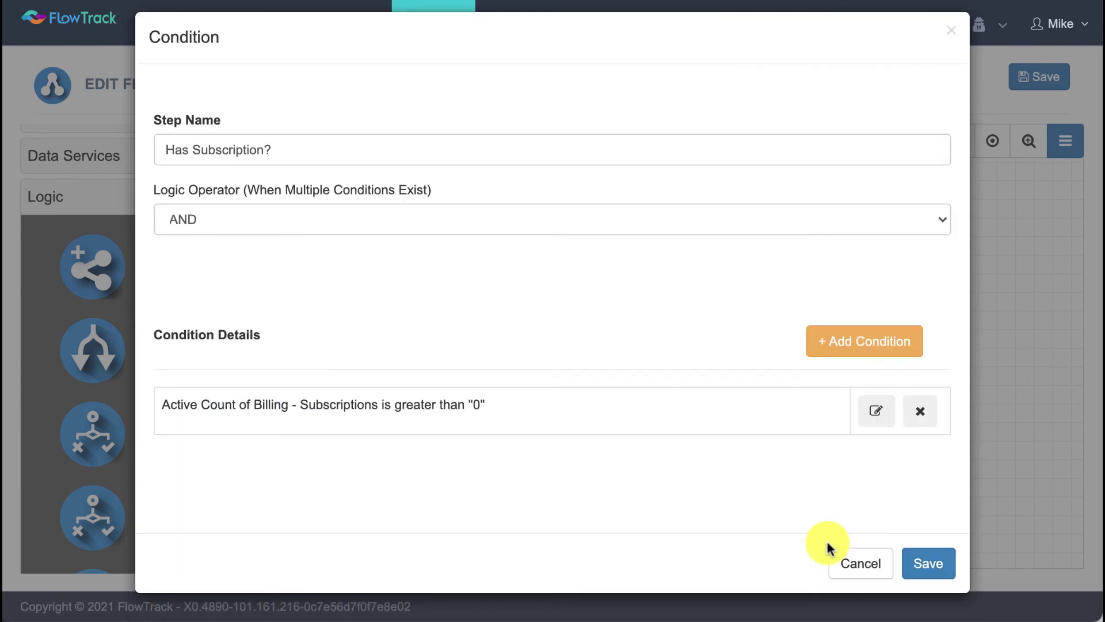
click(920, 567)
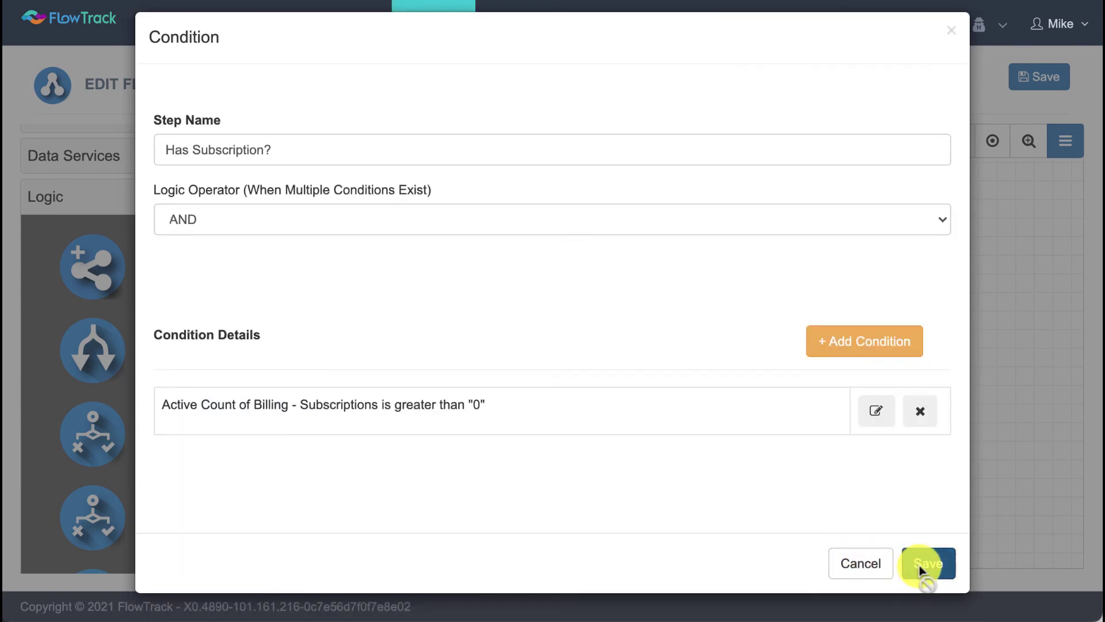
Step: Remove the connection between Welcome Message and Press 1-4, and move Press 1-4 down to position Has Subscription? above it
scroll(740, 440, down, 1)
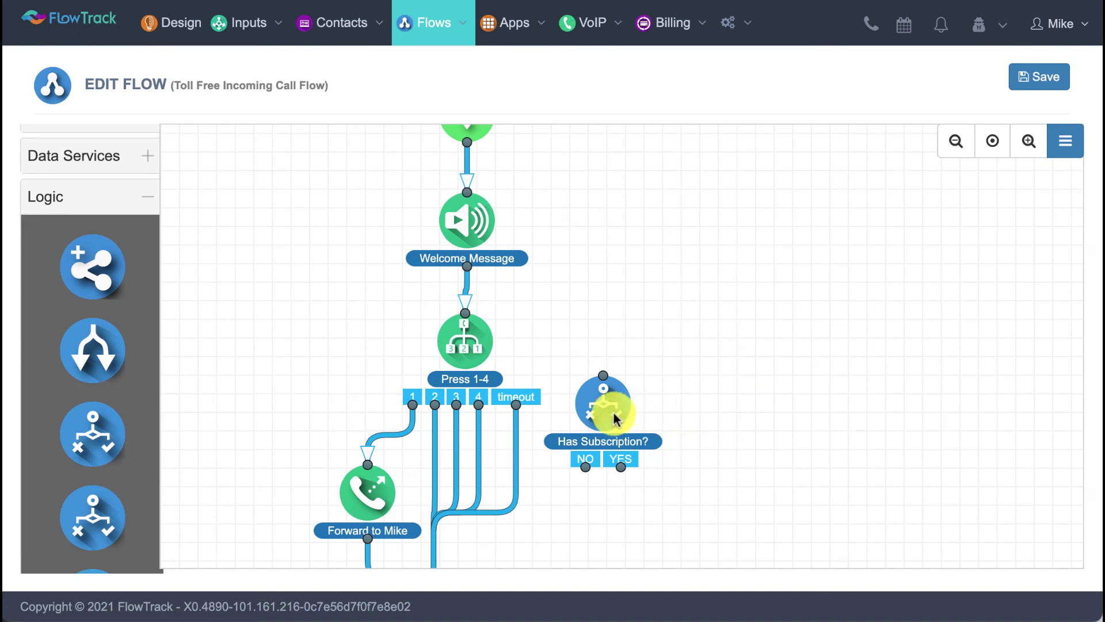
drag(615, 418, 613, 407)
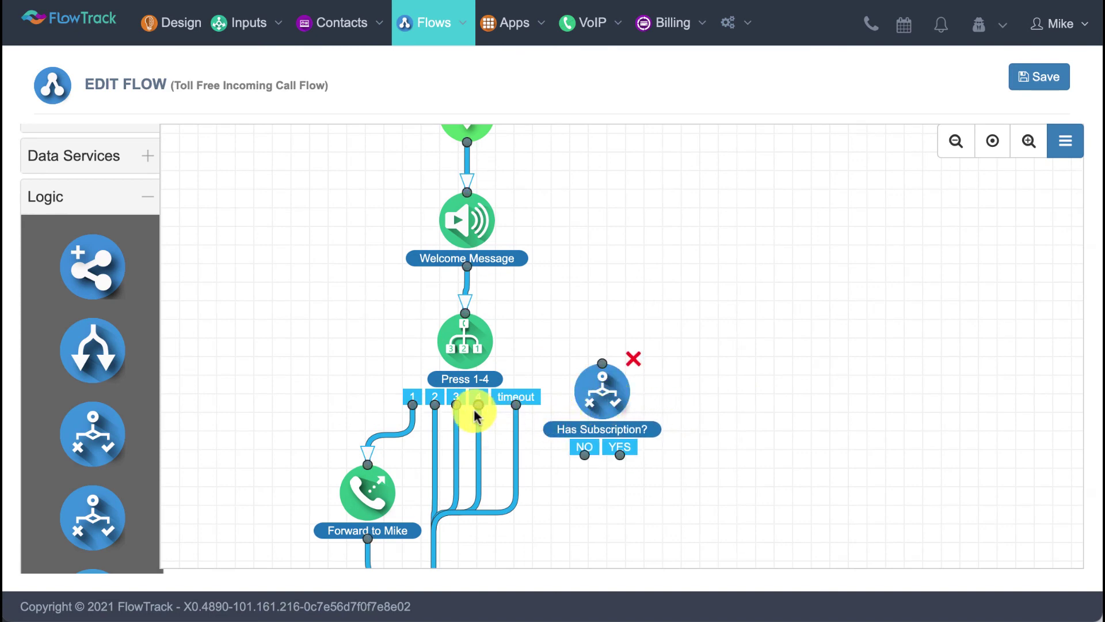
right_click(467, 285)
click(511, 300)
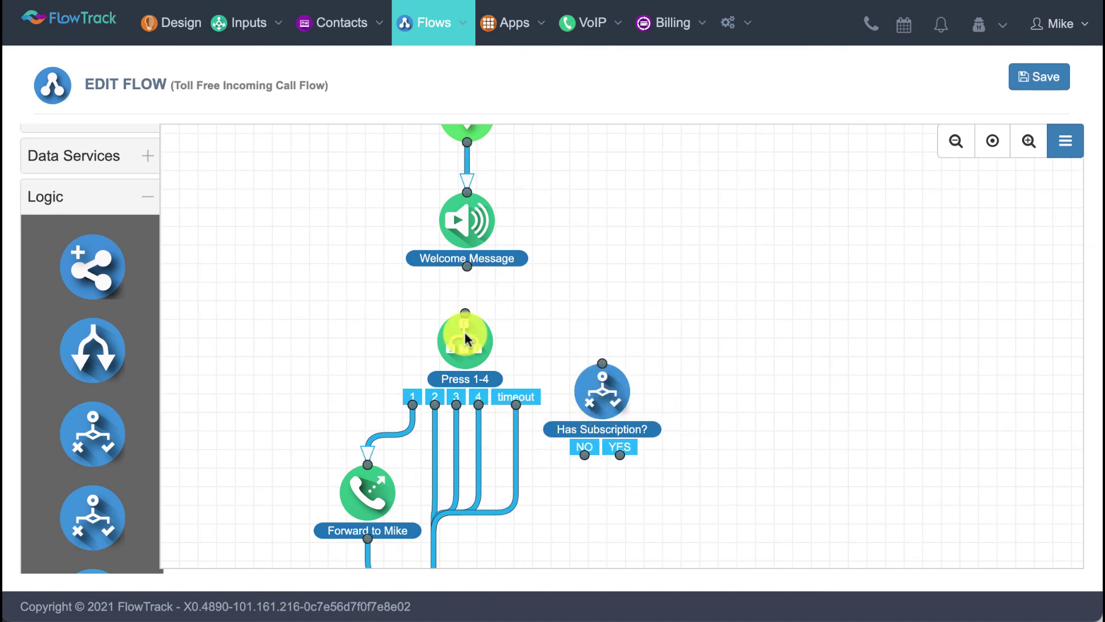
drag(466, 338, 465, 387)
drag(602, 407, 588, 298)
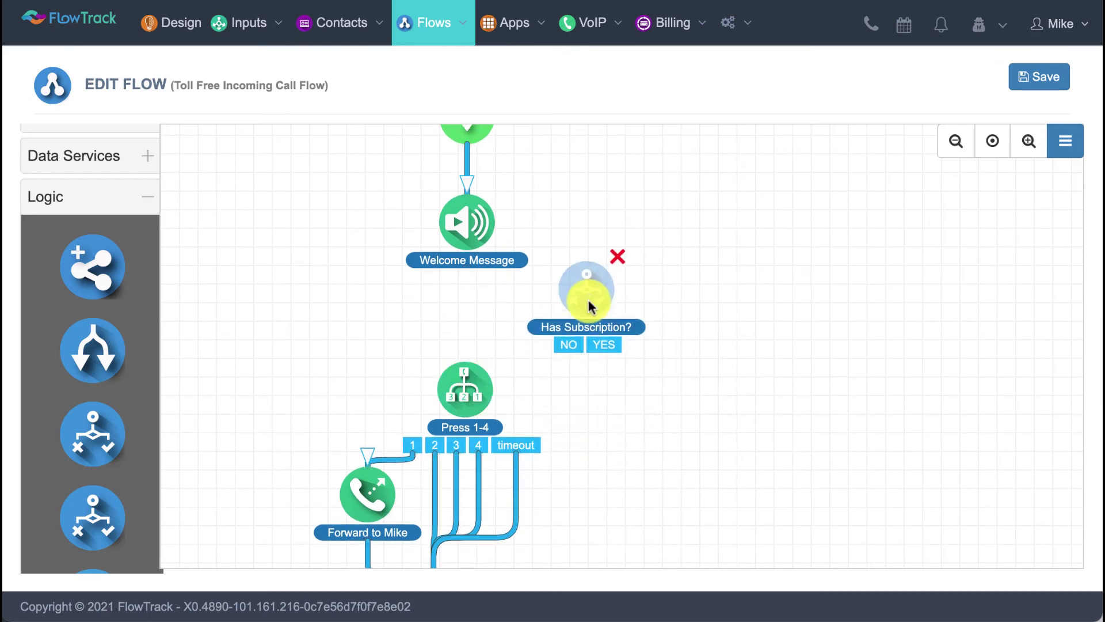
Step: Connect Welcome Message to Has Subscription? and the condition's NO output to Press 1-4
drag(467, 269, 585, 258)
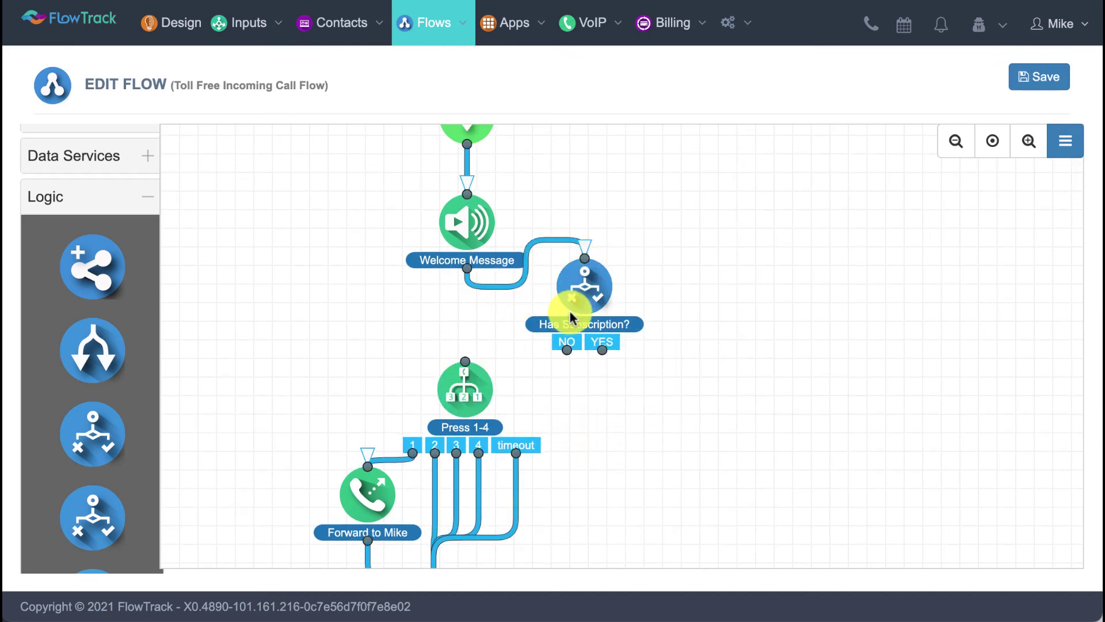
drag(567, 350, 465, 355)
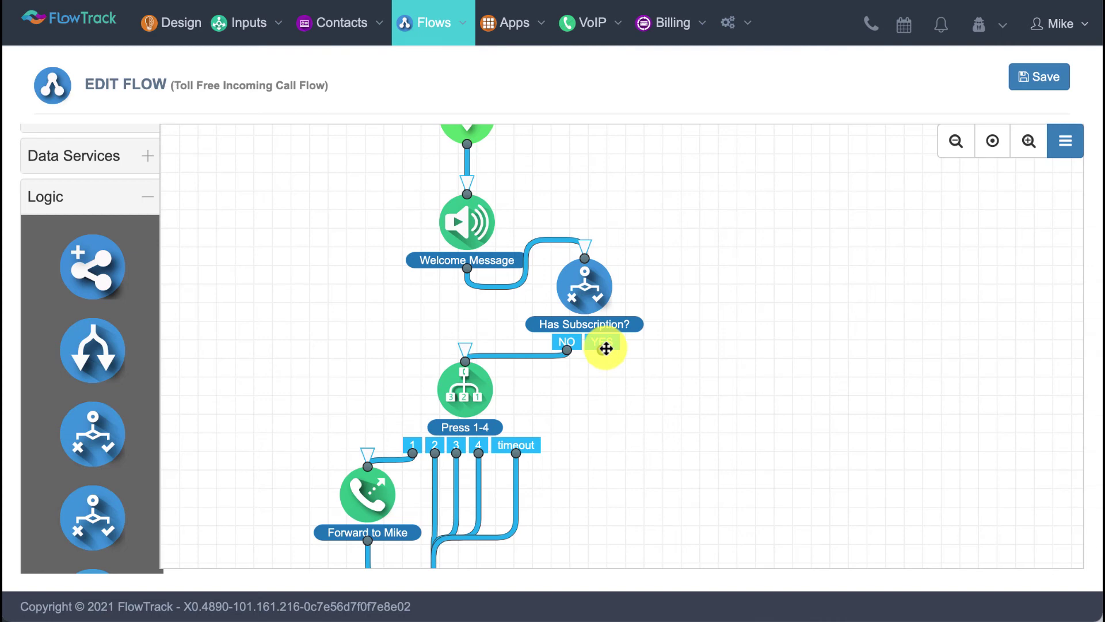
drag(598, 346, 647, 375)
drag(582, 291, 595, 317)
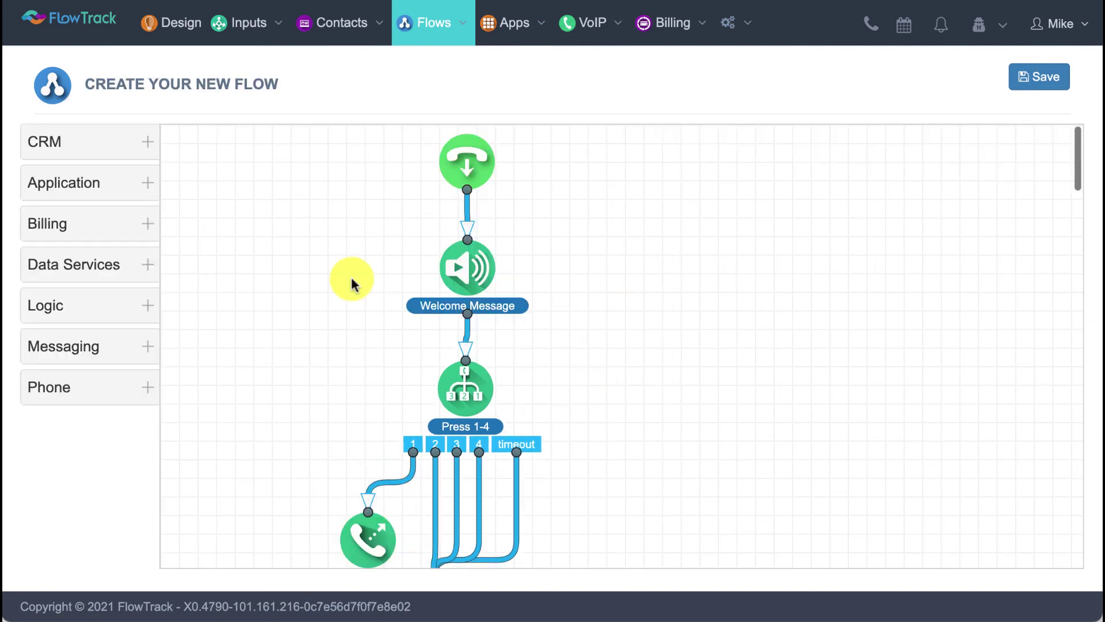
Step: Start saving the new flow and enter "Incoming Call Flow" as its name
scroll(353, 284, down, 3)
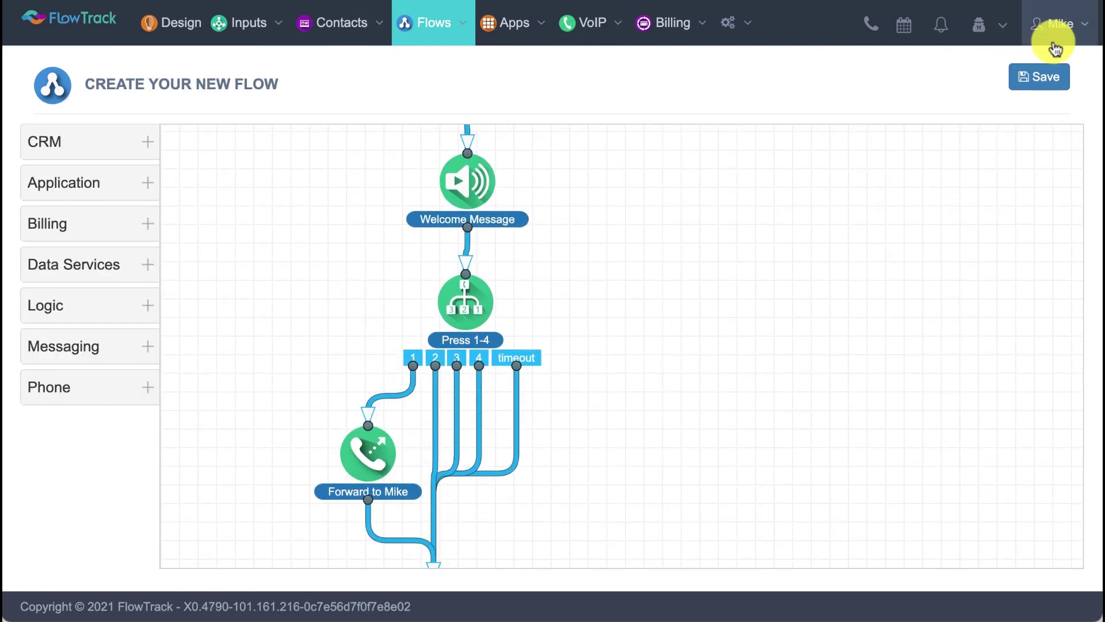
click(1041, 80)
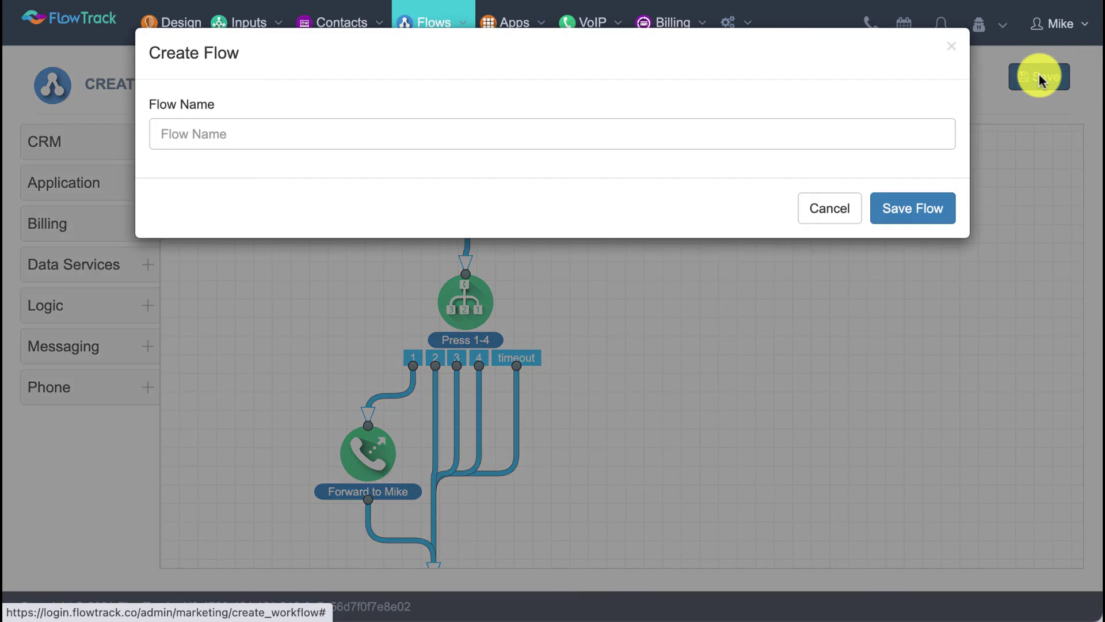
click(347, 140)
text(I)
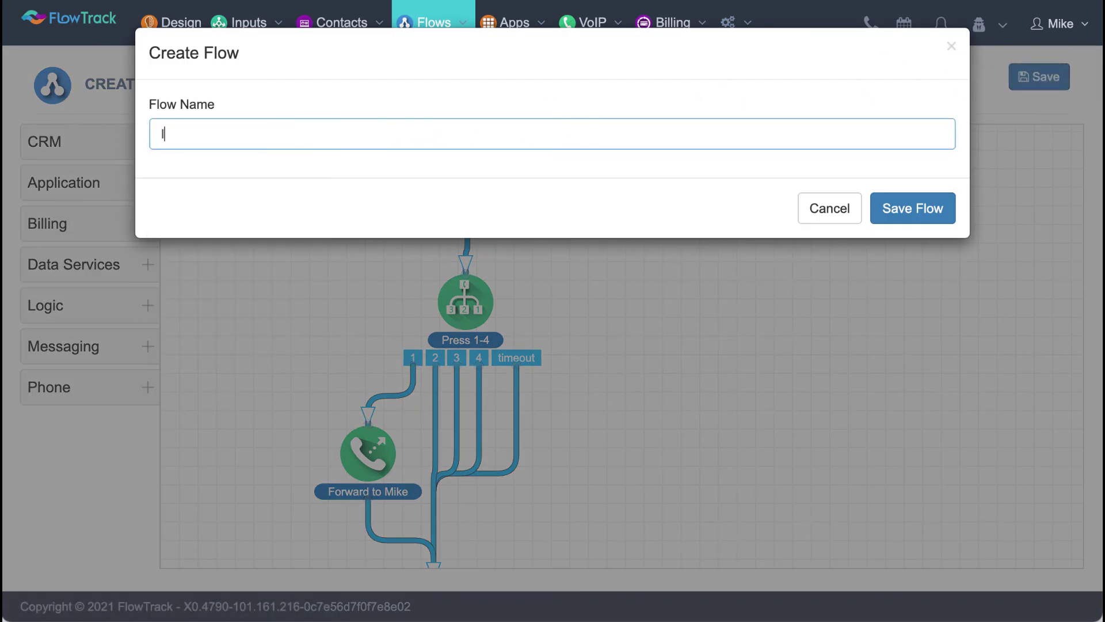
text(ncoming Call Flow)
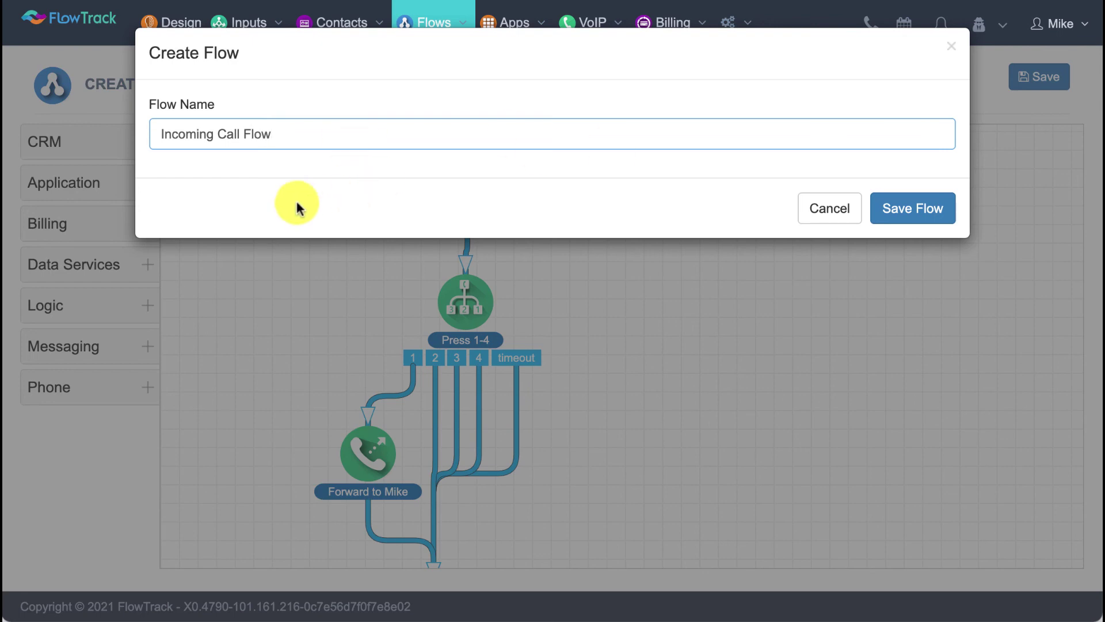
Step: Add "Toll Free" in front of the flow name and save the flow
click(161, 129)
text(Foll)
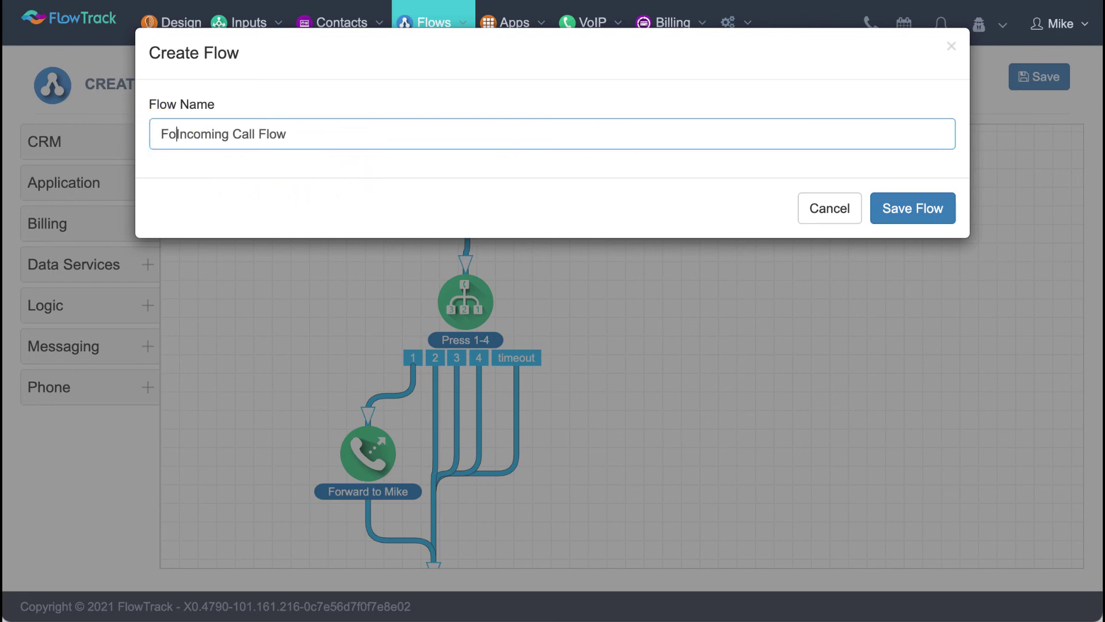
key(BackSpace)
key(BackSpace)
key(BackSpace)
key(BackSpace)
key(BackSpace)
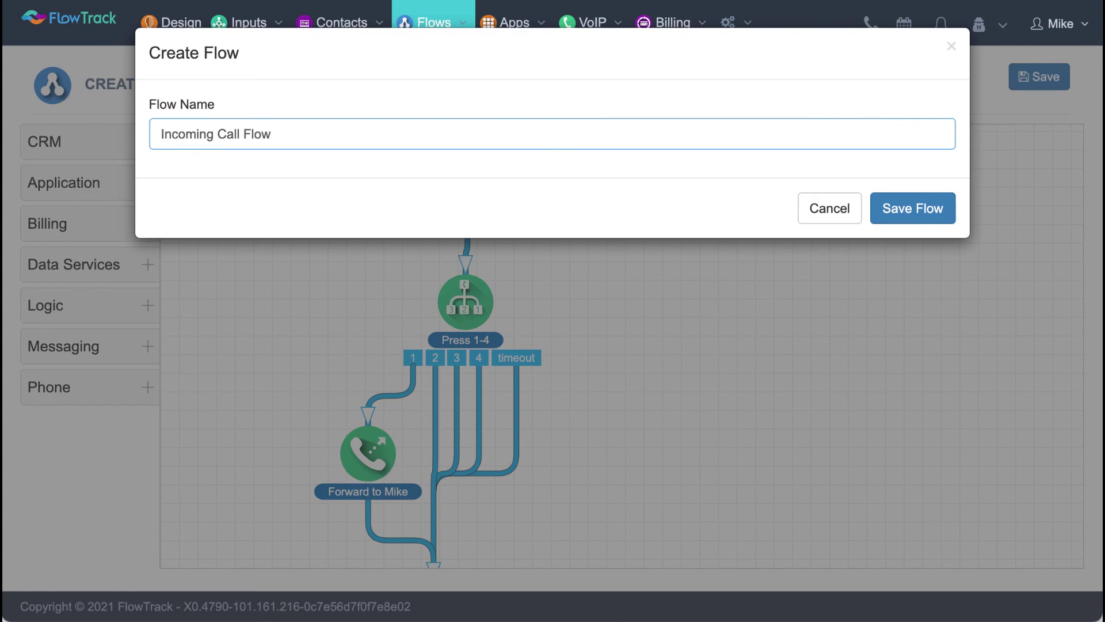
text(Toll Free)
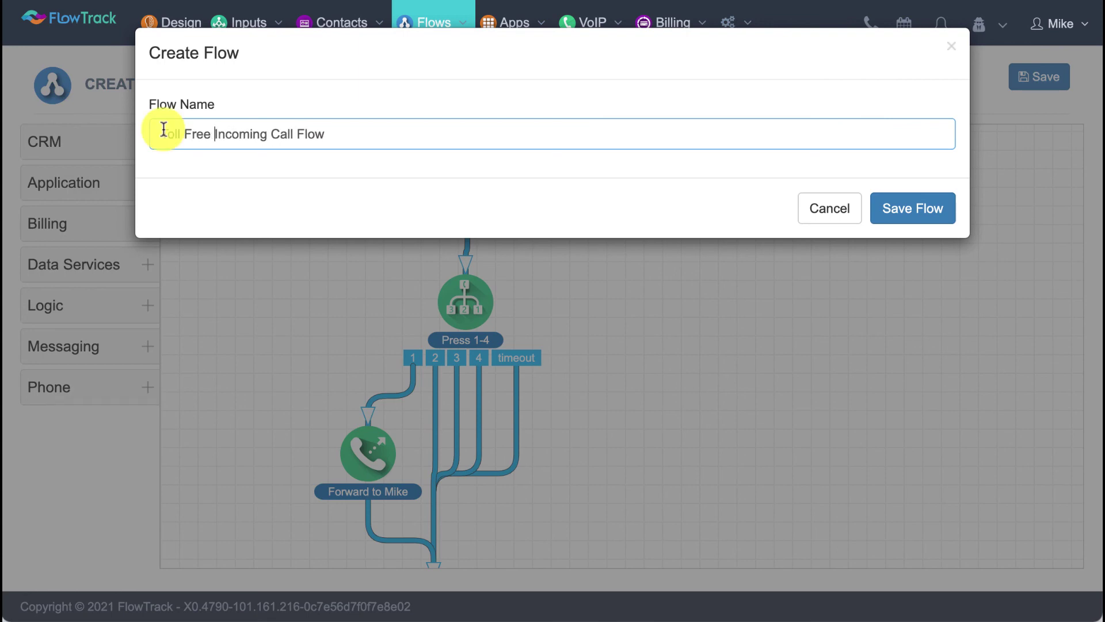
click(914, 214)
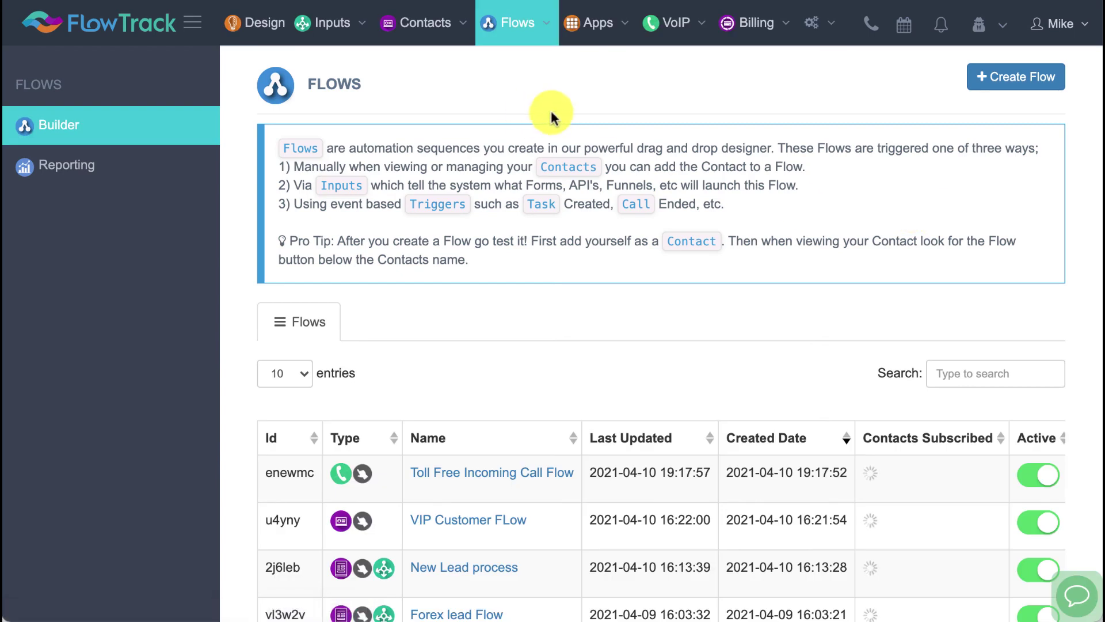
Step: Set the SIP Call phone number's destination to Toll Free Incoming Call Flow with a new input created, and save it
mouse_move(667, 29)
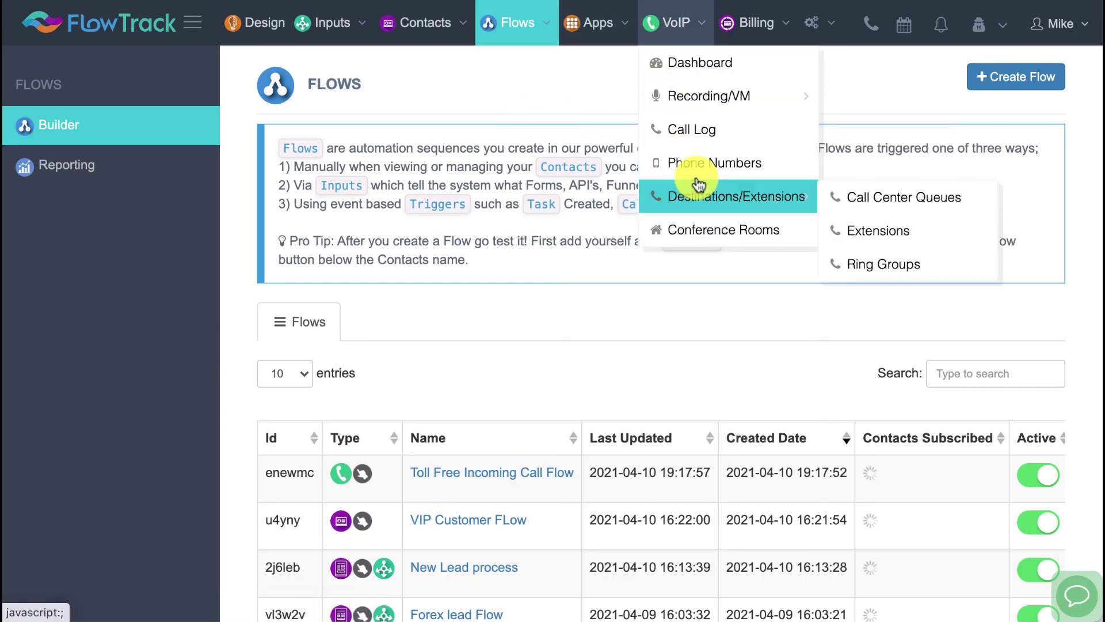
click(711, 167)
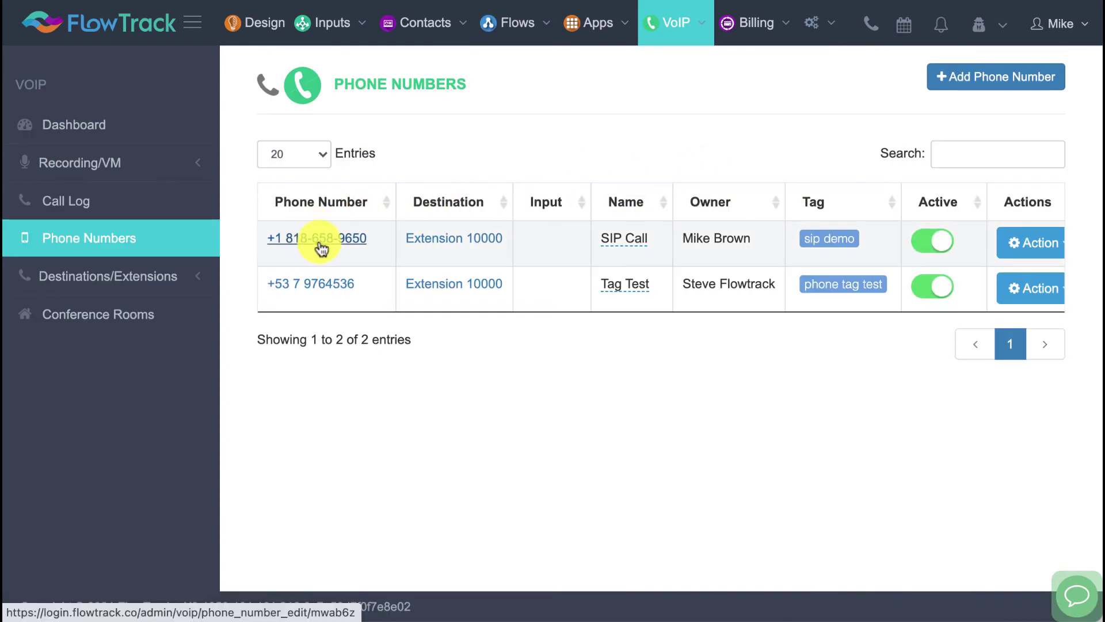
click(1036, 244)
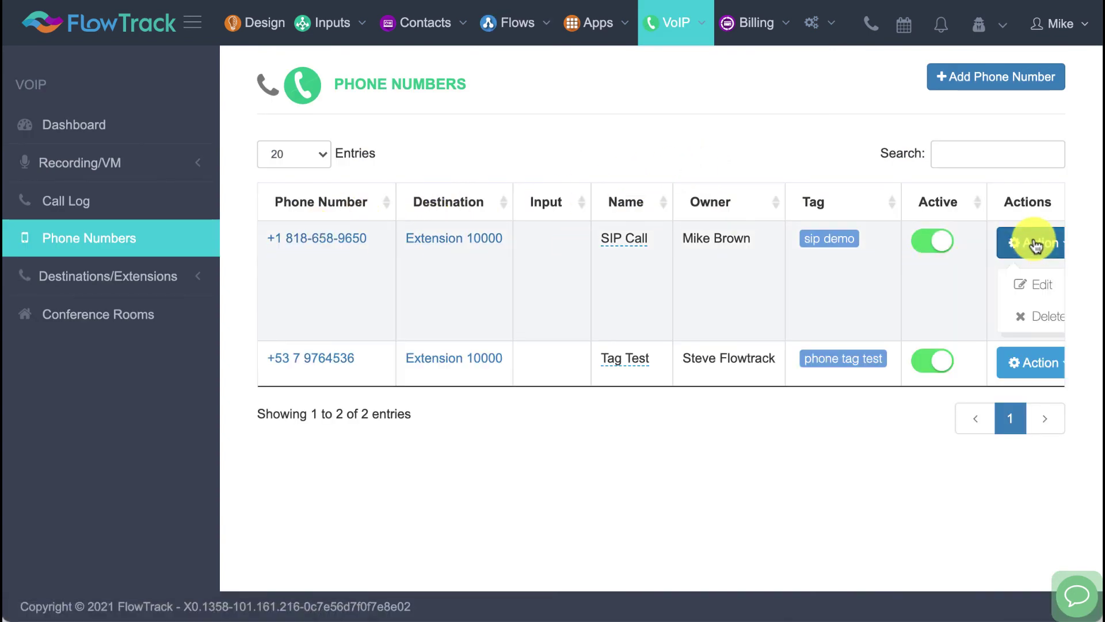
click(1014, 283)
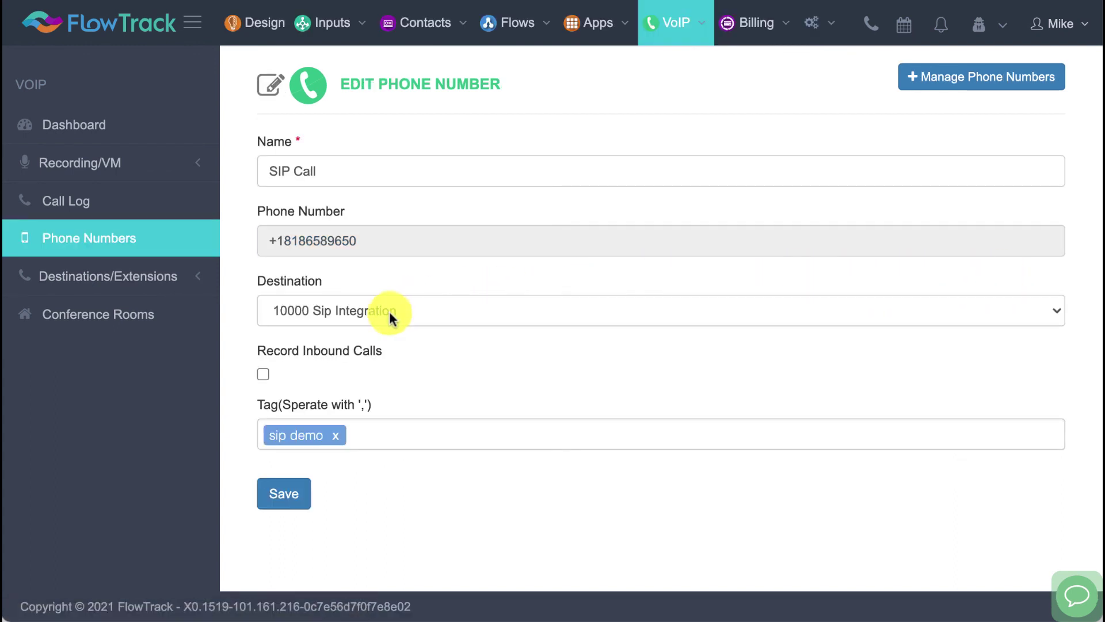
click(388, 314)
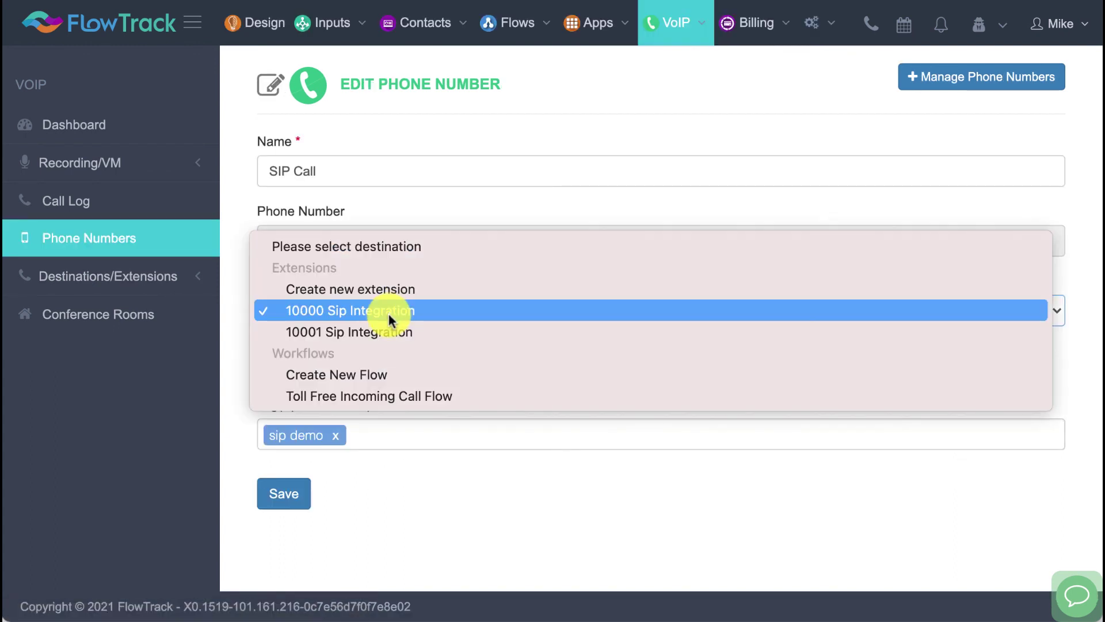
click(406, 401)
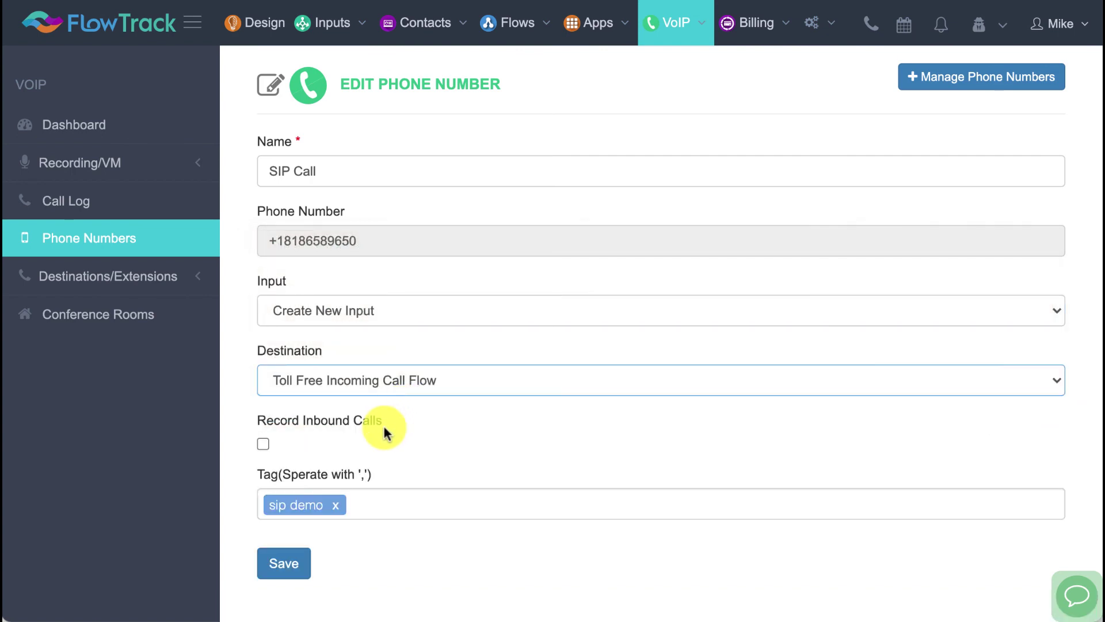
click(305, 565)
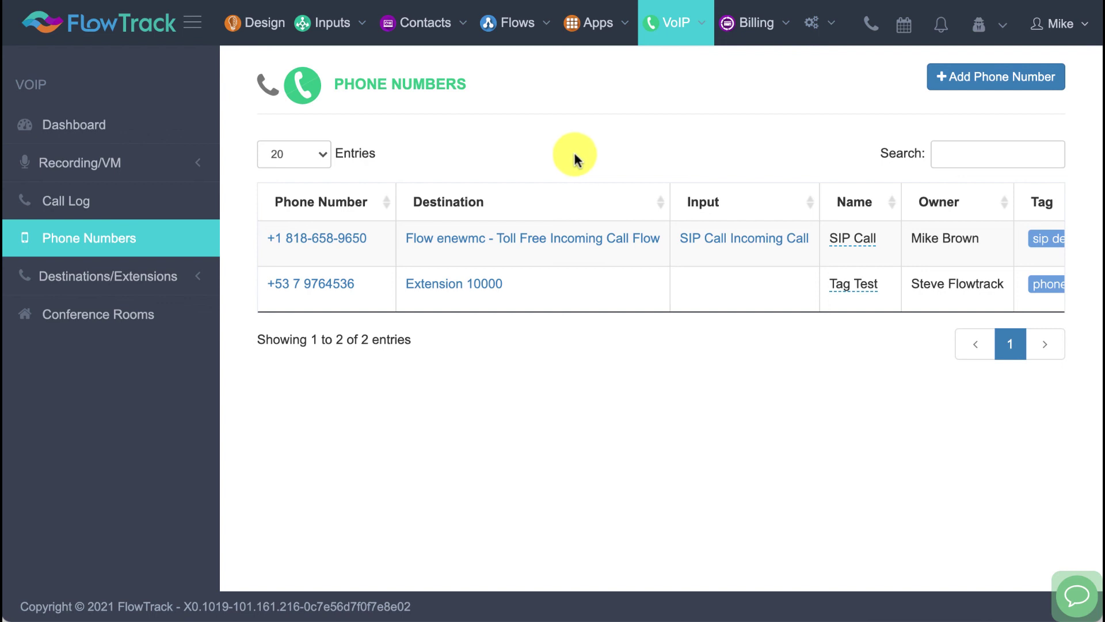
Step: Open the record of the contact tagged Call Dialed and Call Answered from the contact list to review its activity
click(680, 43)
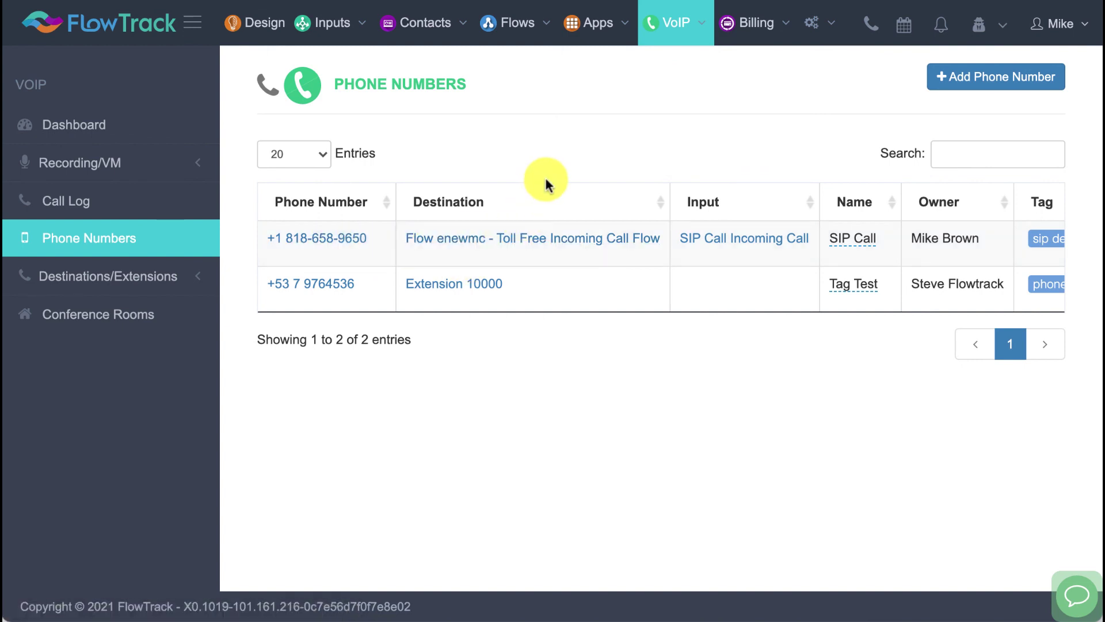
mouse_move(439, 30)
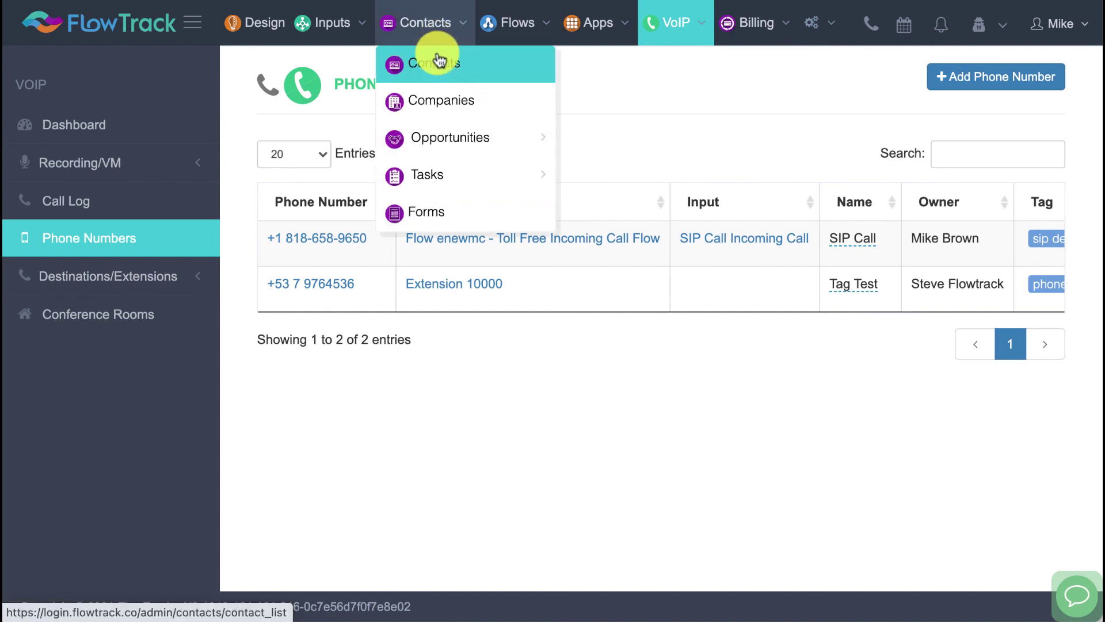
click(439, 62)
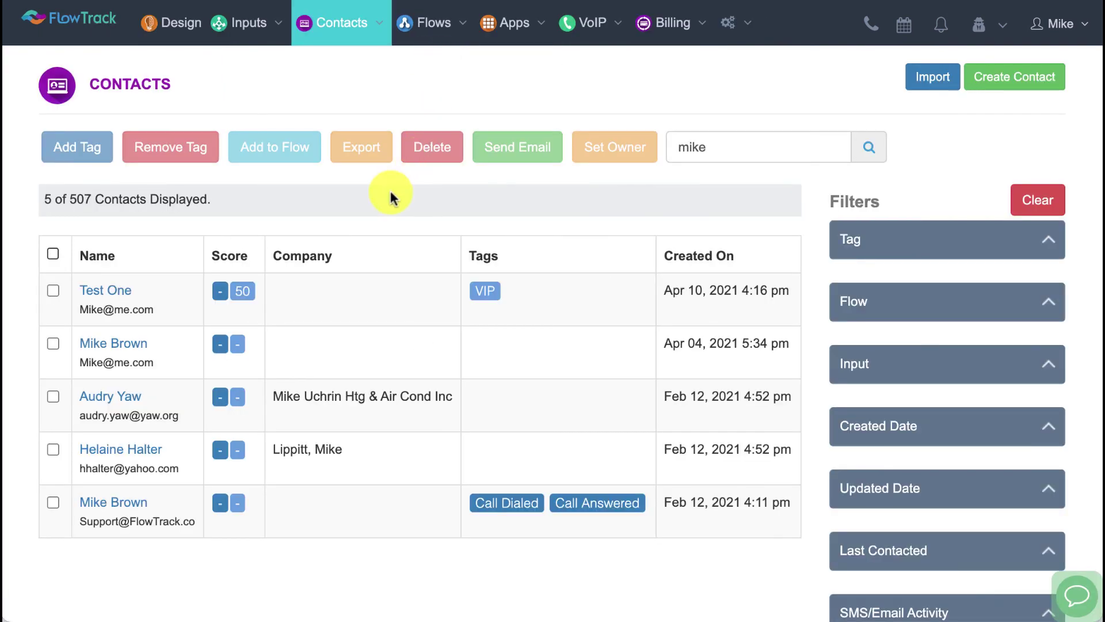
click(109, 503)
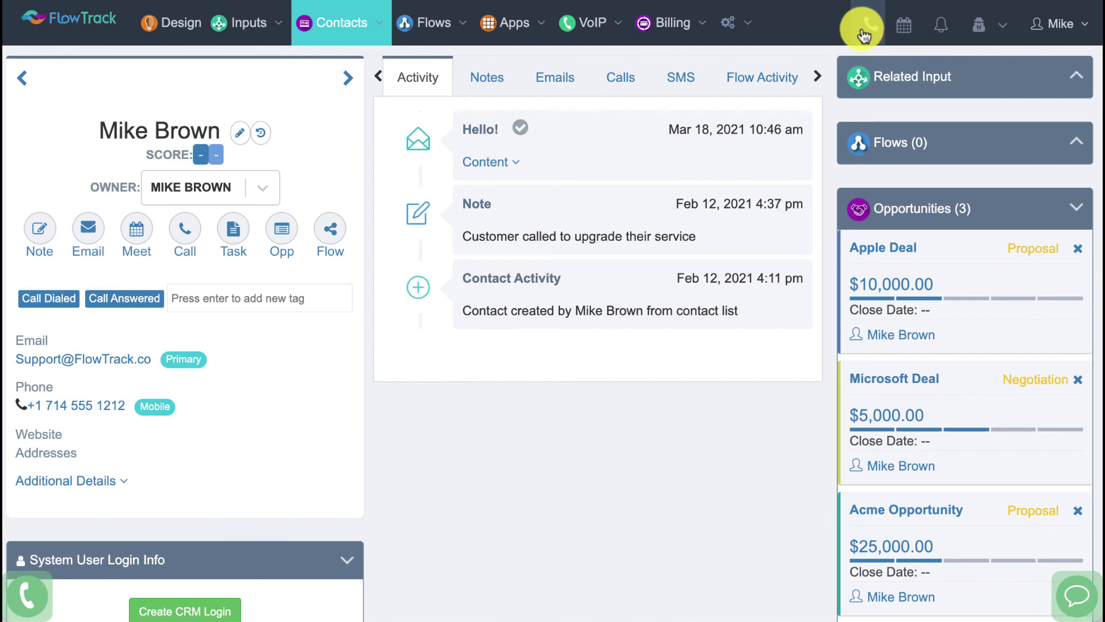
click(247, 36)
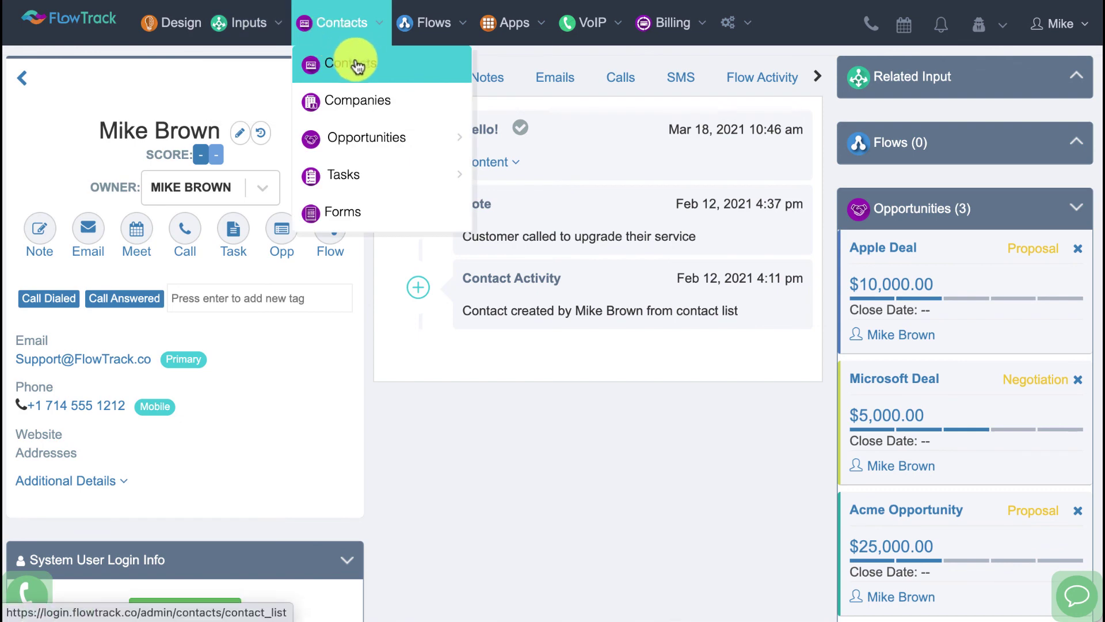